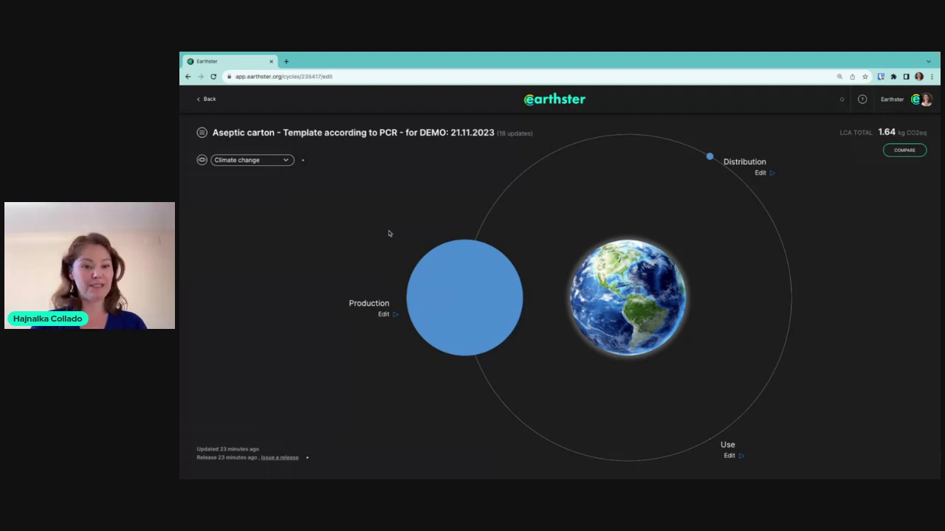
Expand the Production stage to view its sub-processes, and reset the diagram to its initial view.
left_click(455, 327)
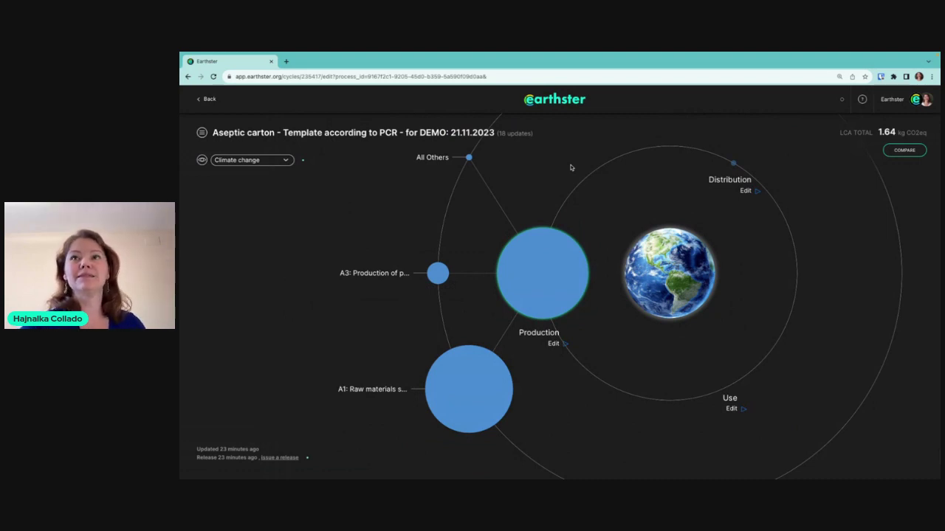
mouse_move(371, 390)
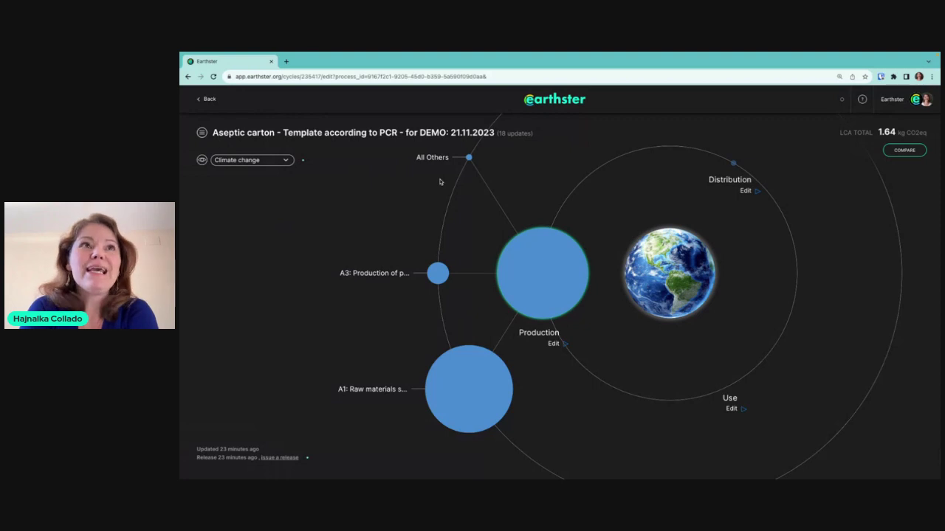
left_click(202, 160)
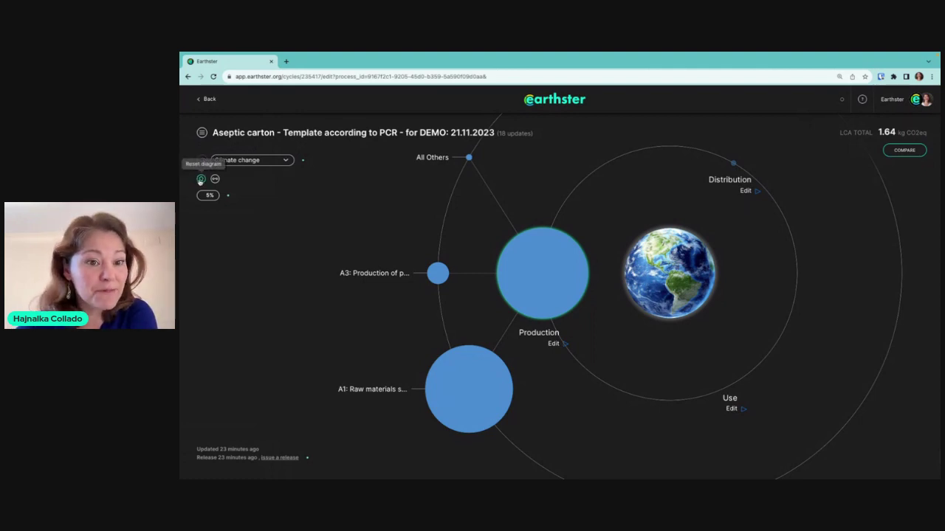
left_click(201, 179)
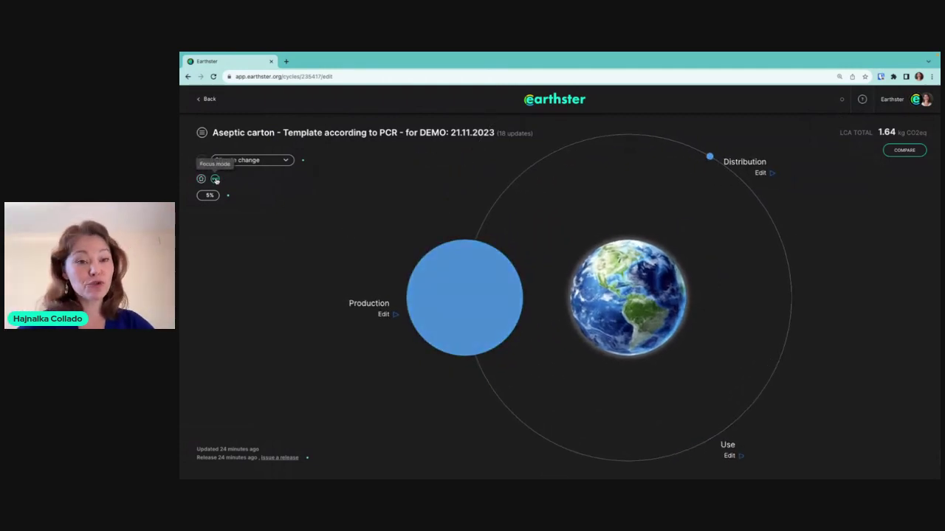
Switch the diagram to focus mode and leave it again.
left_click(215, 179)
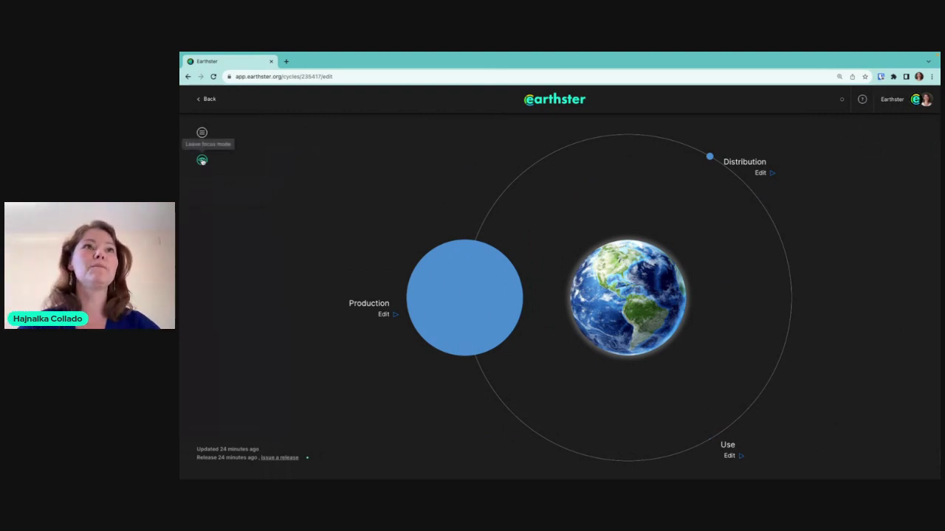
left_click(202, 161)
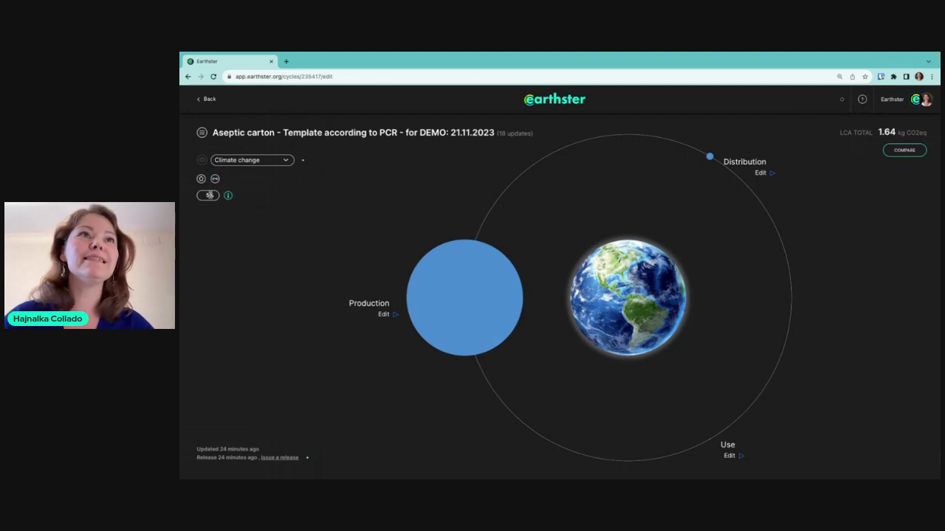
Expand the Production stage and set the diagram's percentage threshold to 0% so that every sub-process is listed individually.
left_click(436, 293)
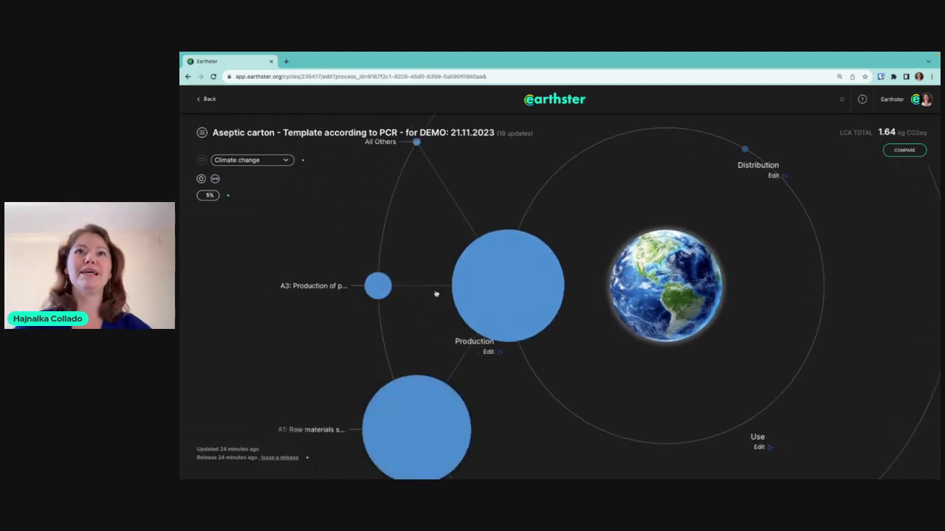
left_click_drag(367, 182, 383, 227)
left_click(391, 195)
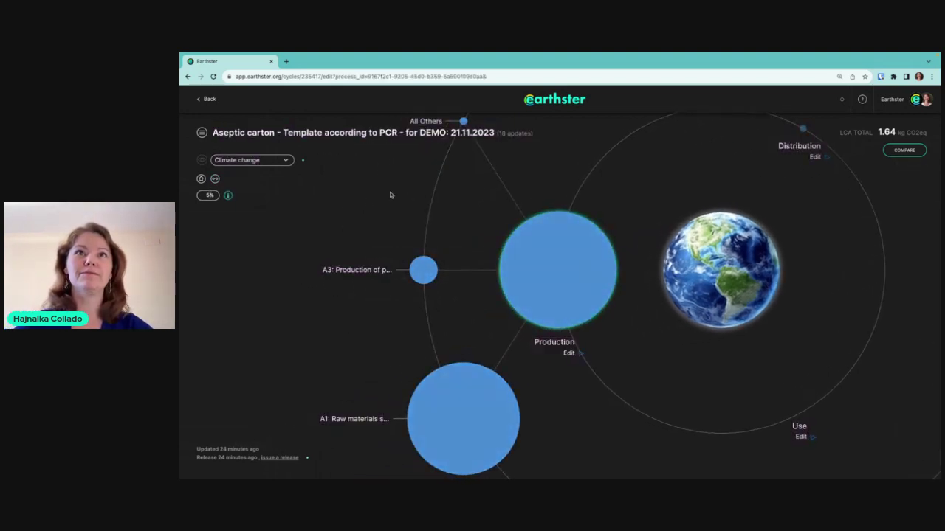
scroll(454, 220, "down", 3)
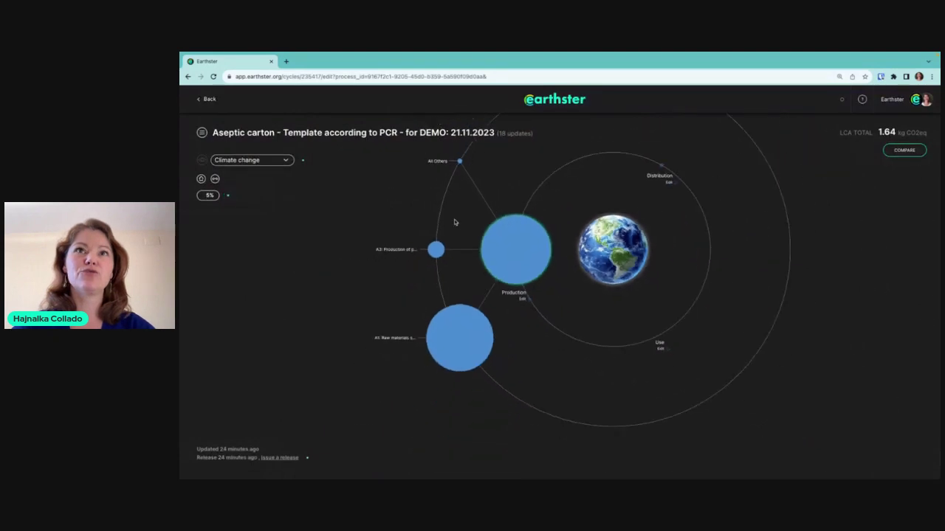
left_click_drag(455, 222, 462, 248)
left_click(466, 201)
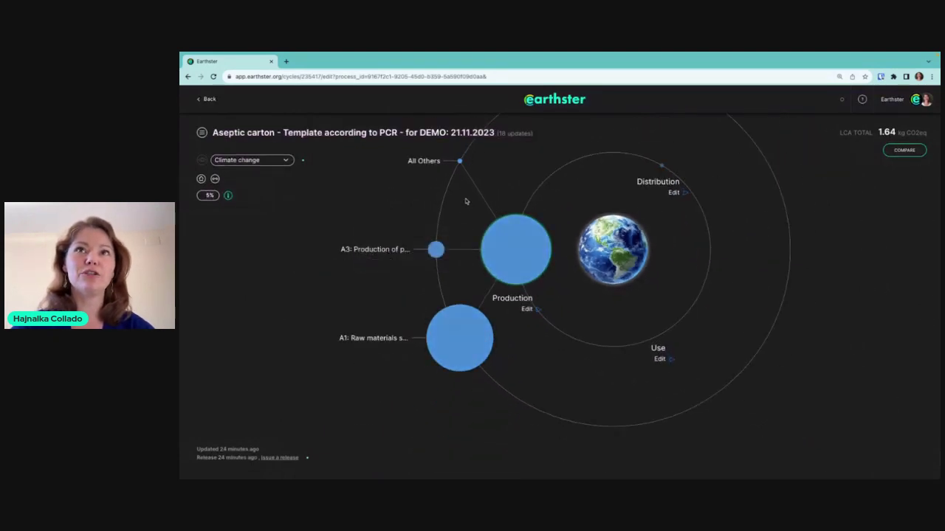
left_click_drag(411, 206, 391, 216)
left_click(365, 196)
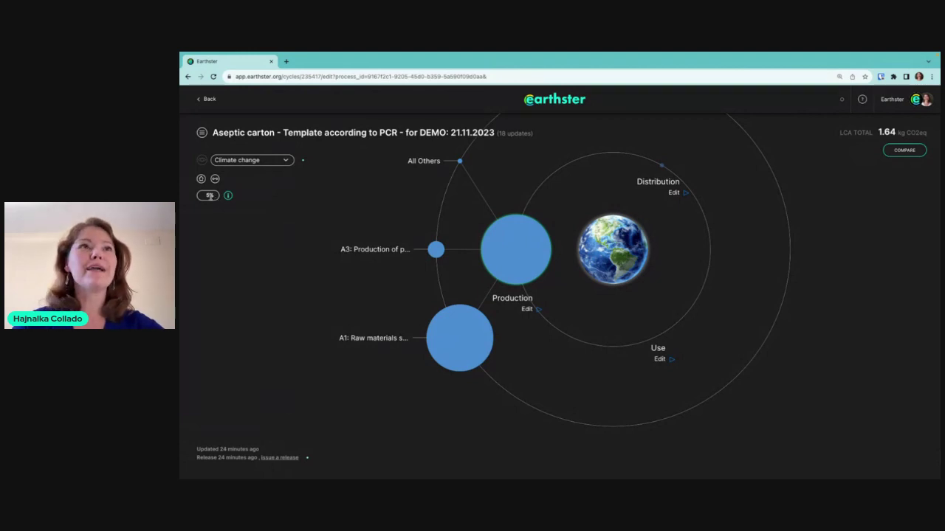
left_click(210, 196)
left_click_drag(233, 196, 217, 197)
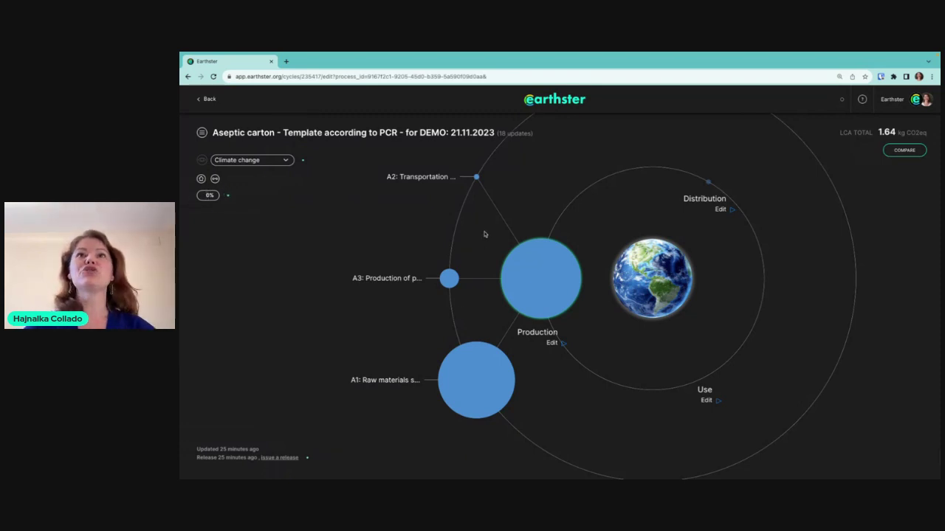
Expand A1: Raw materials supply and, within it, Raw material 2: Aluminium foil.
left_click_drag(485, 235, 546, 206)
left_click(535, 369)
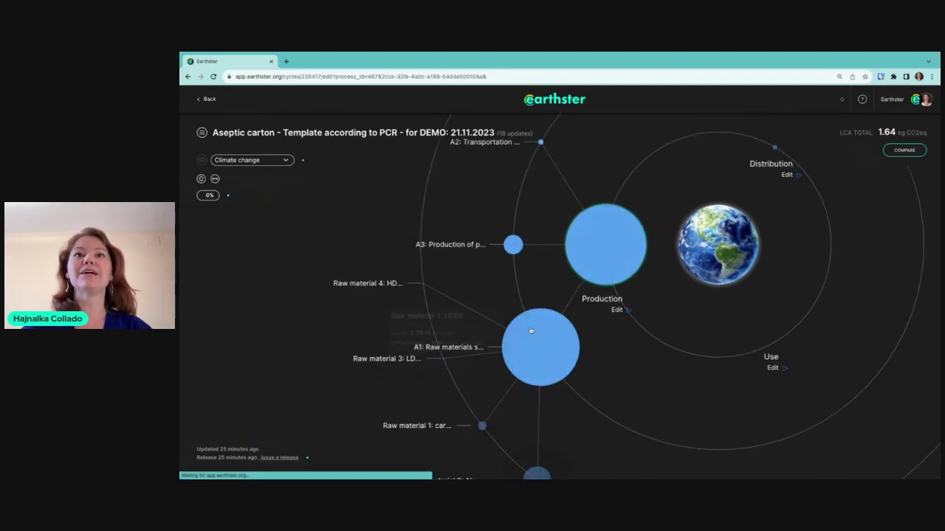
left_click_drag(392, 337, 436, 220)
mouse_move(661, 353)
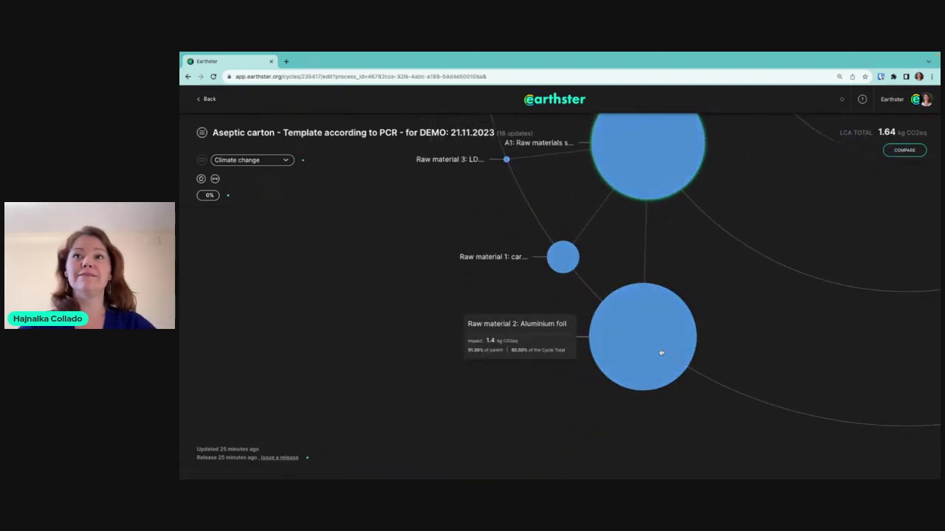
left_click(549, 343)
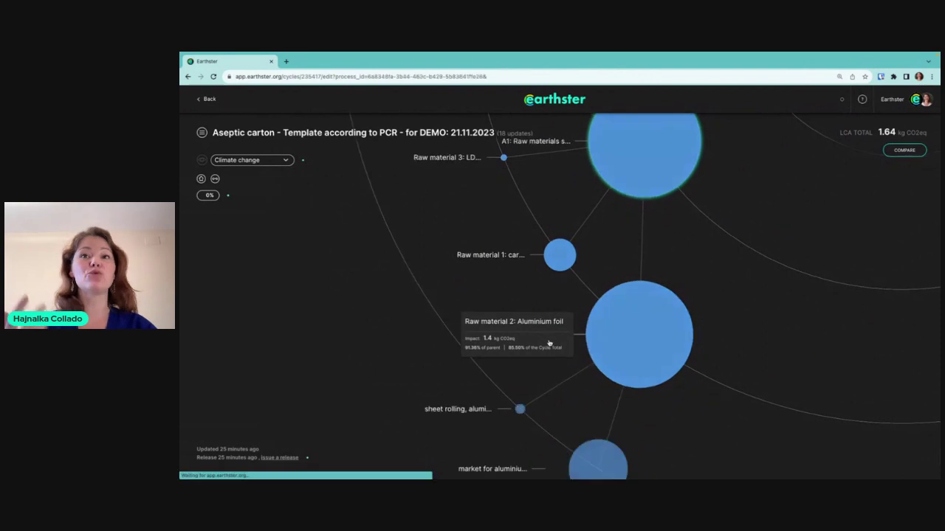
Explore the market for aluminium, primary, cast alloy slab process under the foil, and expand its largest aluminium production input.
left_click_drag(386, 361, 417, 232)
mouse_move(596, 315)
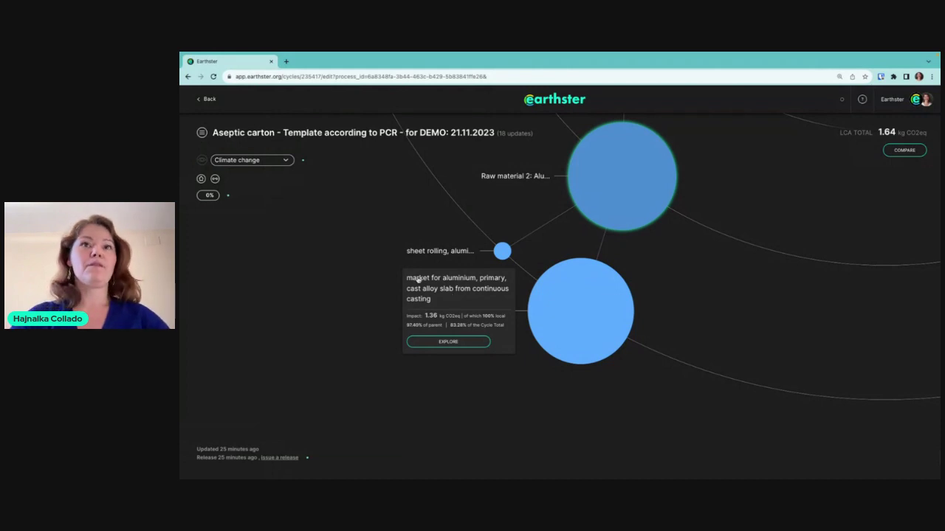
left_click(432, 343)
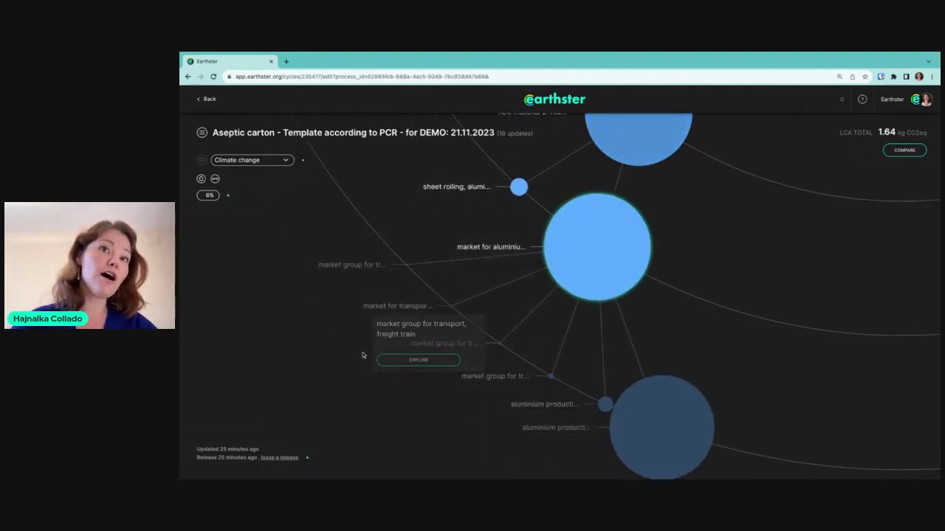
left_click_drag(330, 375, 325, 274)
scroll(325, 274, "down", 3)
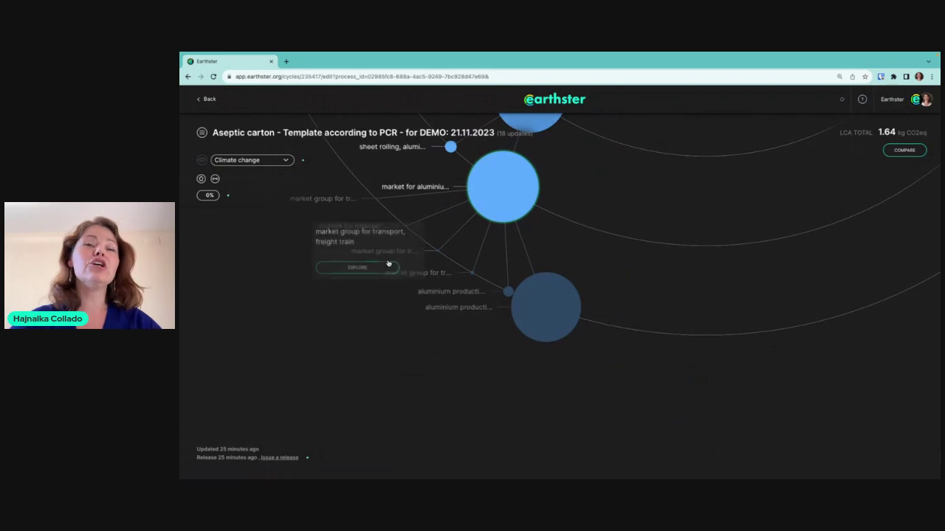
scroll(385, 266, "down", 3)
mouse_move(483, 297)
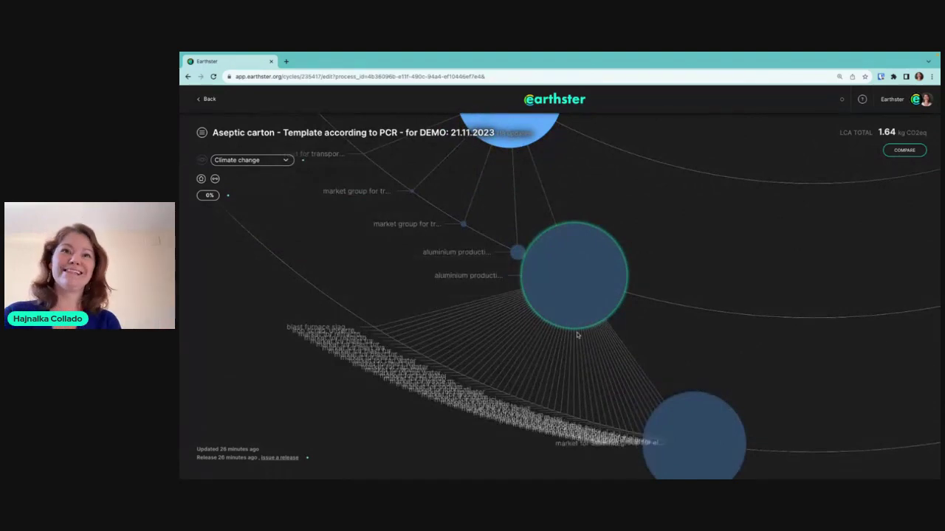
mouse_move(554, 411)
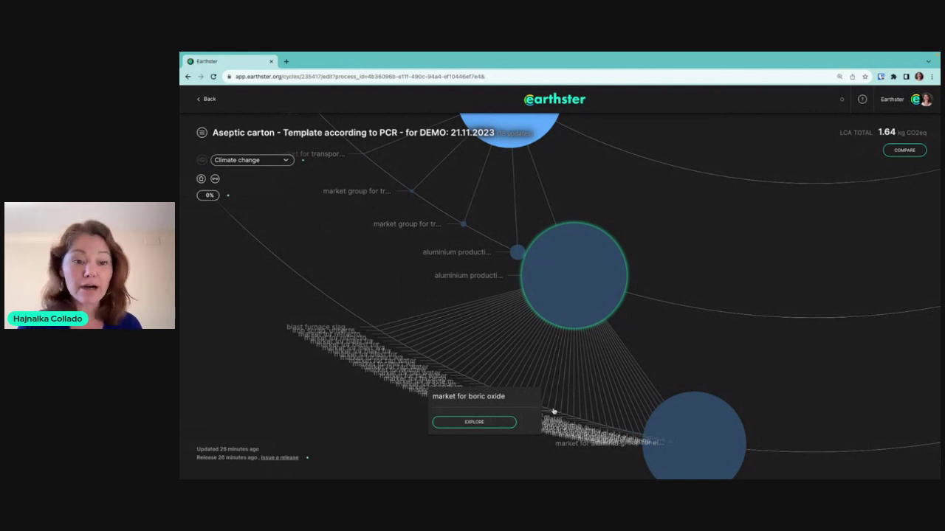
Raise the diagram's percentage threshold to group minor contributors under All Others, and close the view options.
mouse_move(208, 195)
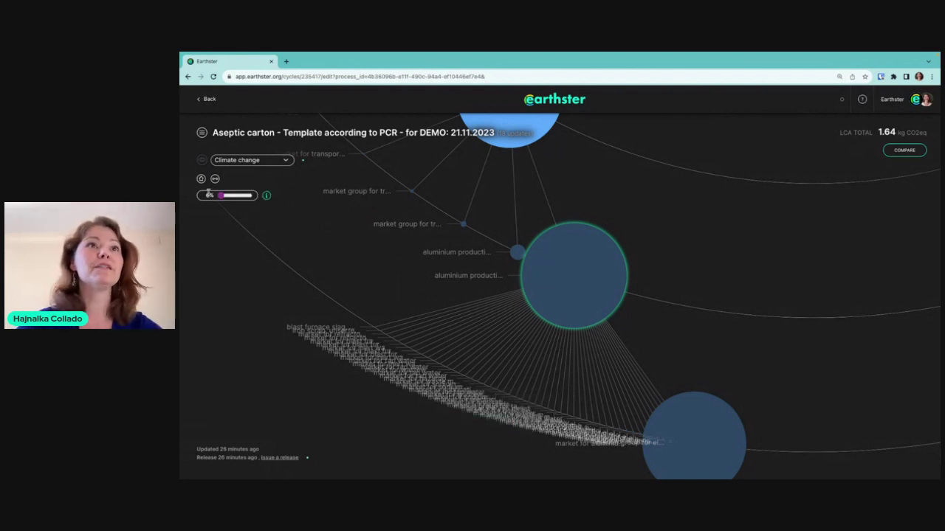
left_click_drag(222, 197, 238, 196)
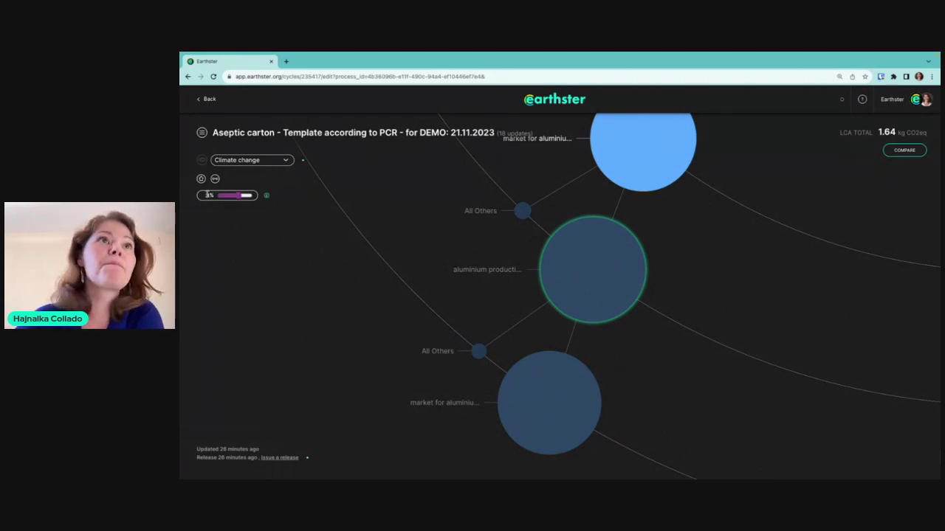
left_click(201, 160)
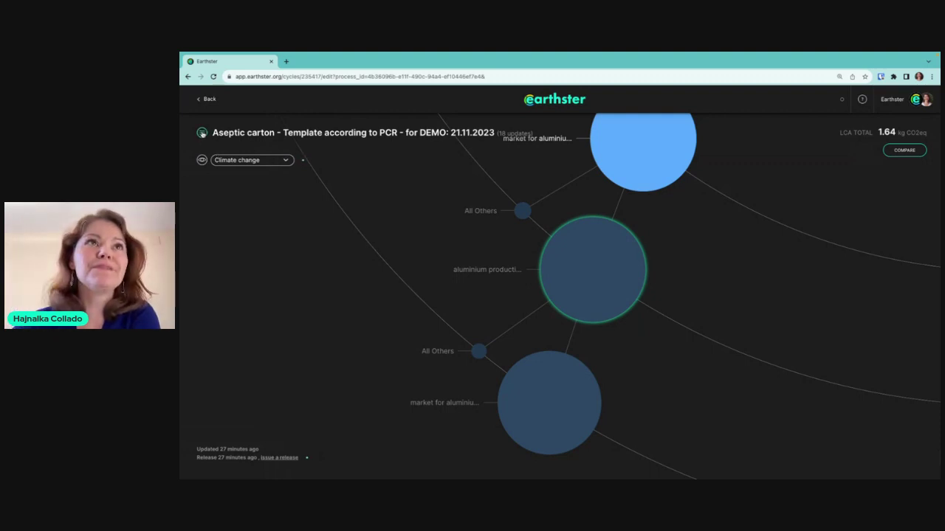
Open the cycle notes and read through the aseptic packaging description, template instructions and data sources.
left_click(203, 134)
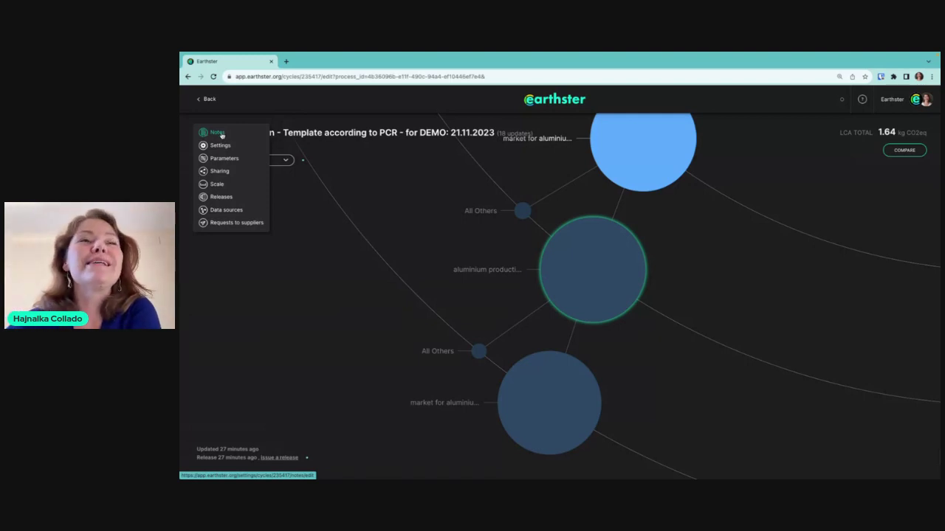
left_click(221, 133)
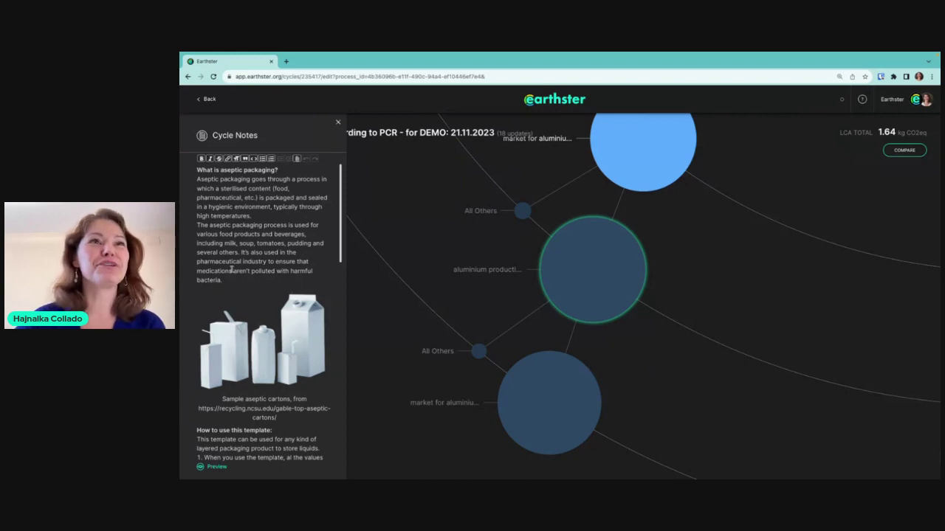
scroll(231, 270, "down", 10)
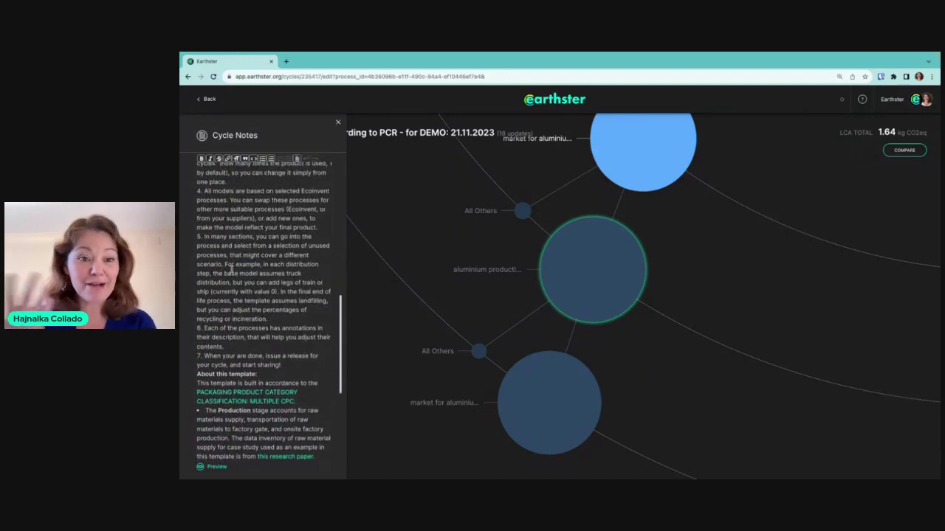
scroll(231, 270, "down", 6)
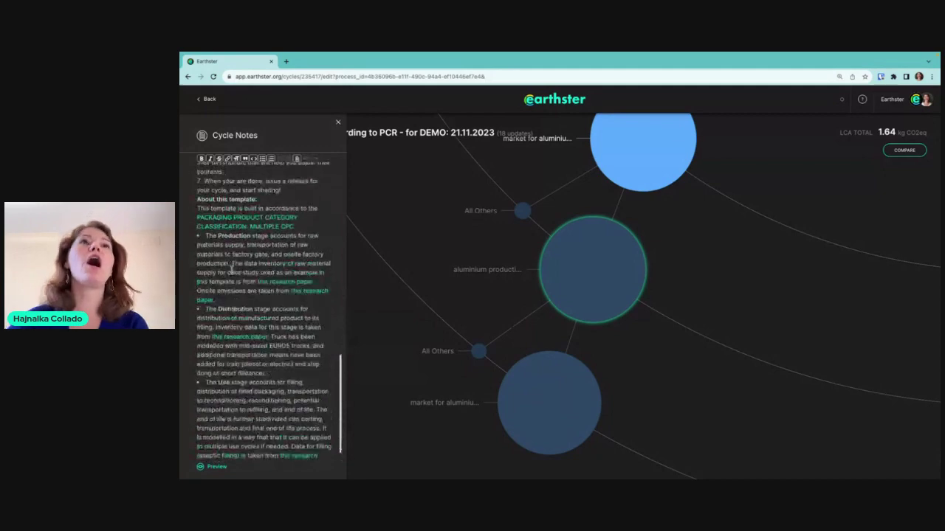
scroll(231, 270, "up", 15)
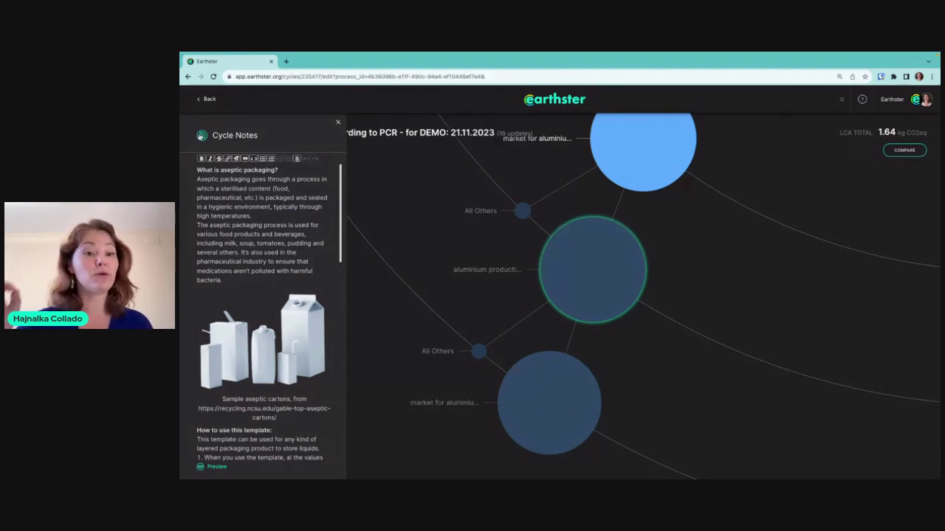
Open the cycle settings and export the cycle as a basic PDF.
left_click(204, 137)
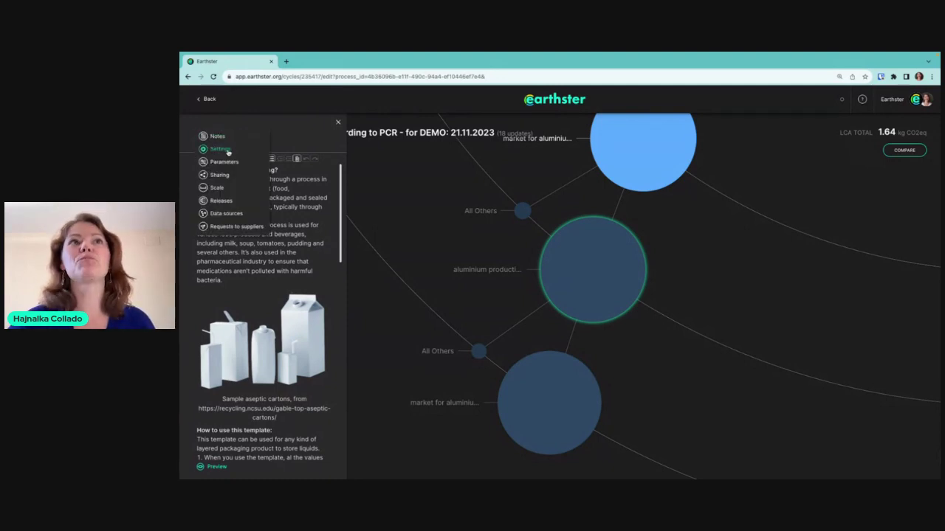
left_click(220, 149)
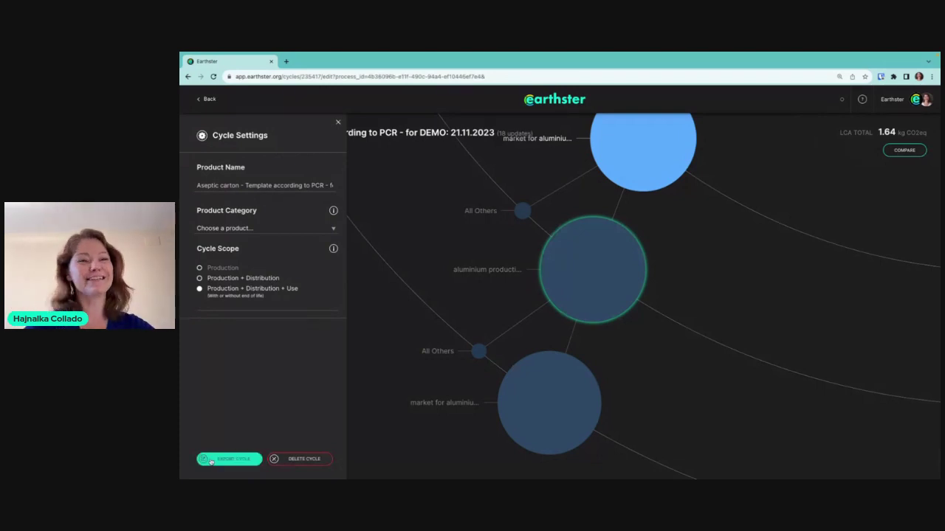
left_click(235, 459)
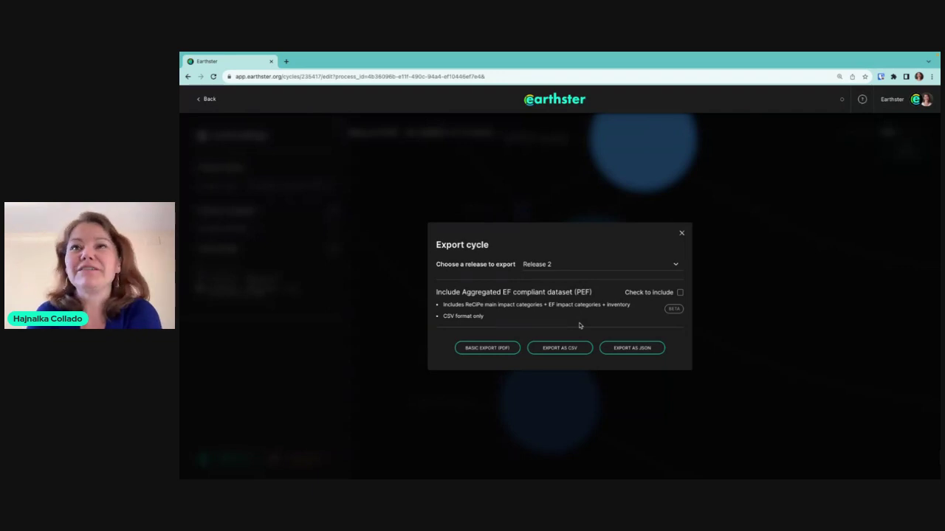
left_click(476, 351)
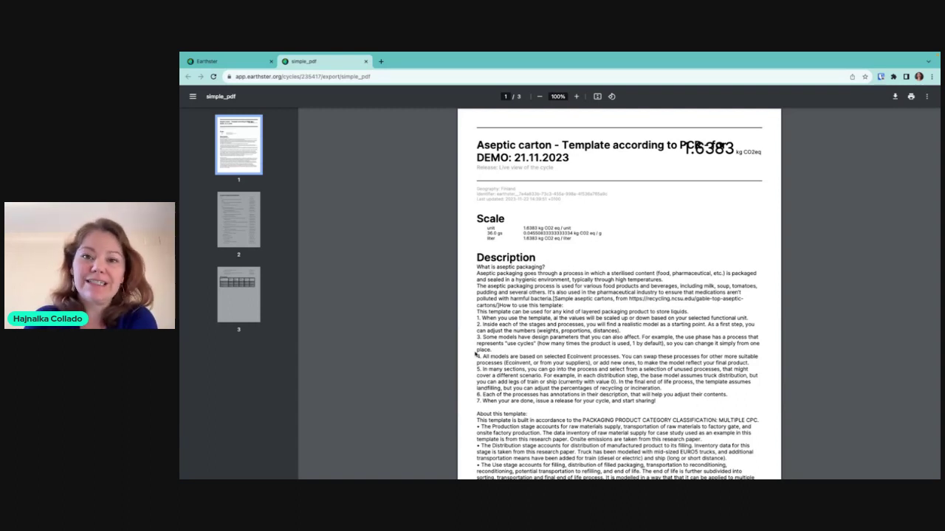
Review the exported PDF's carbon footprint breakdown and its All impacts table.
scroll(594, 209, "down", 4)
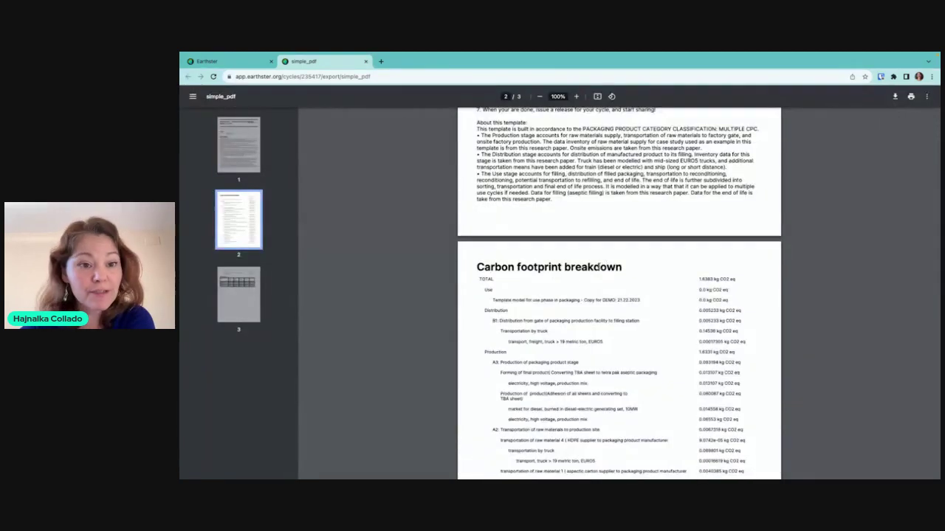
scroll(606, 260, "down", 2)
scroll(598, 266, "down", 3)
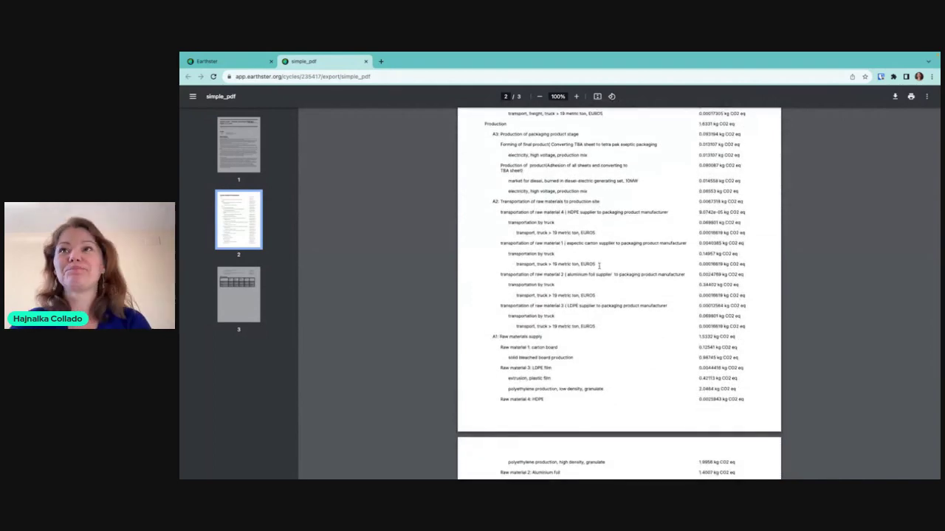
scroll(599, 265, "down", 5)
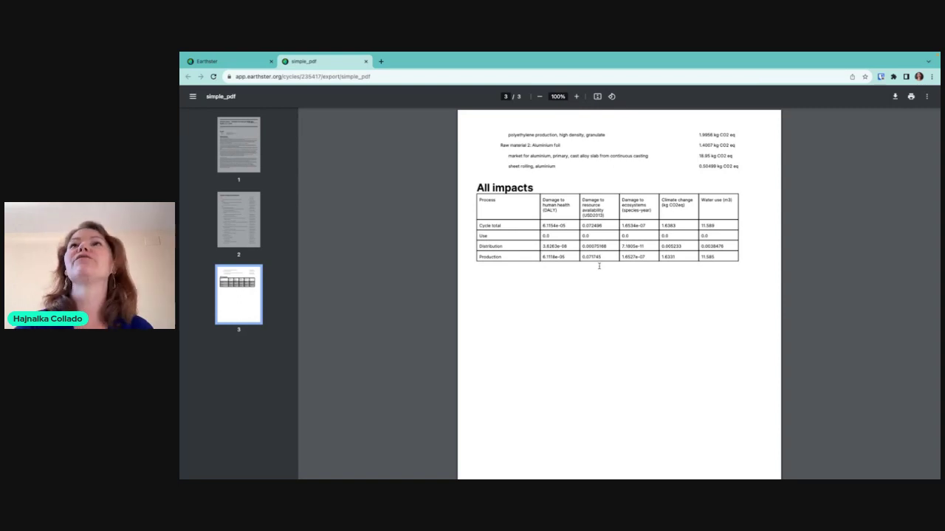
Look back through the exported PDF, from the All impacts table over the carbon footprint breakdown to the template description.
scroll(598, 265, "up", 5)
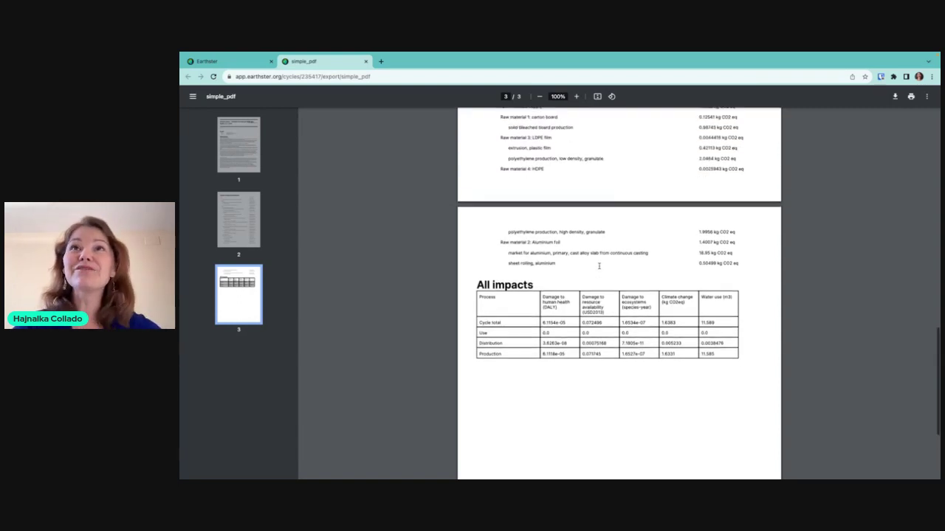
scroll(599, 266, "up", 2)
scroll(599, 265, "down", 5)
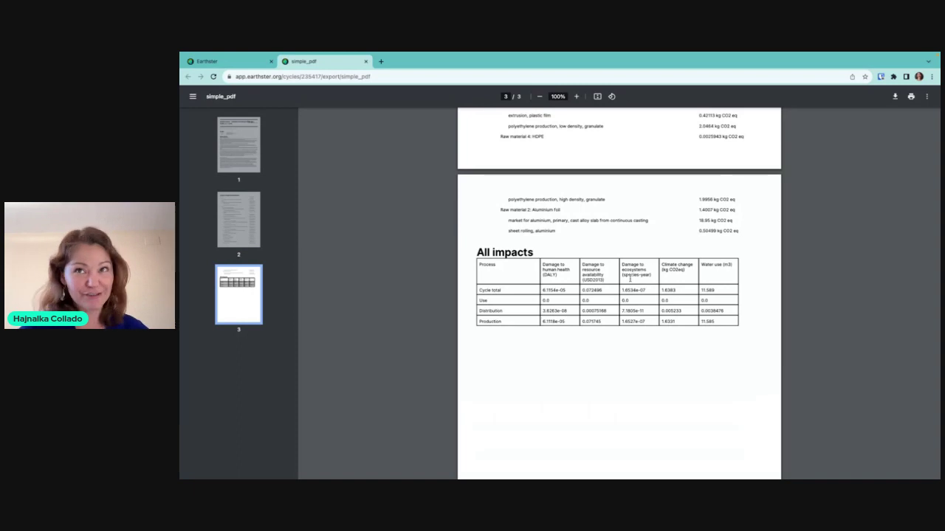
scroll(621, 243, "up", 3)
scroll(617, 224, "up", 5)
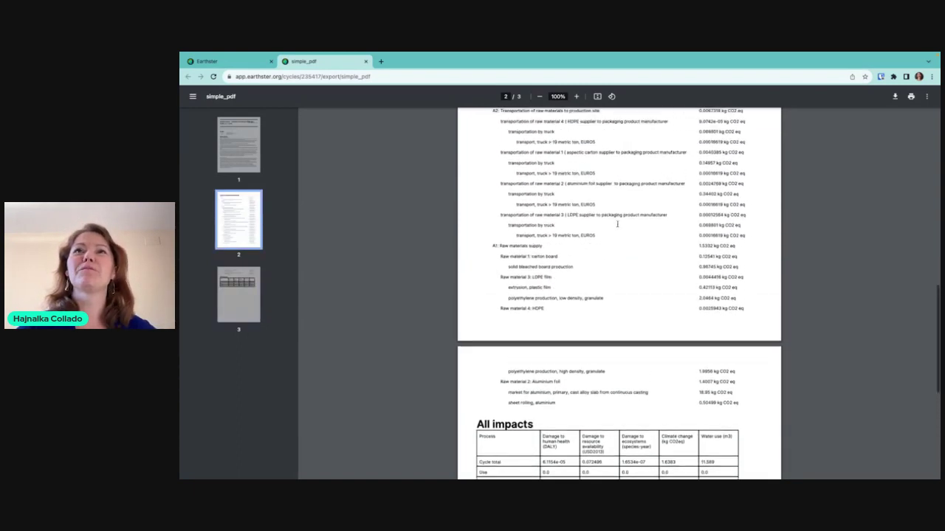
scroll(617, 224, "up", 3)
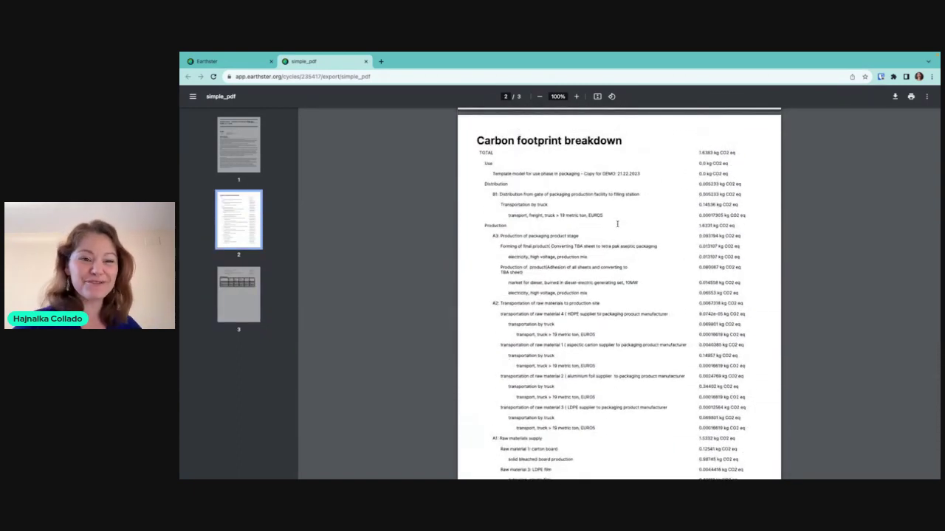
scroll(654, 201, "up", 15)
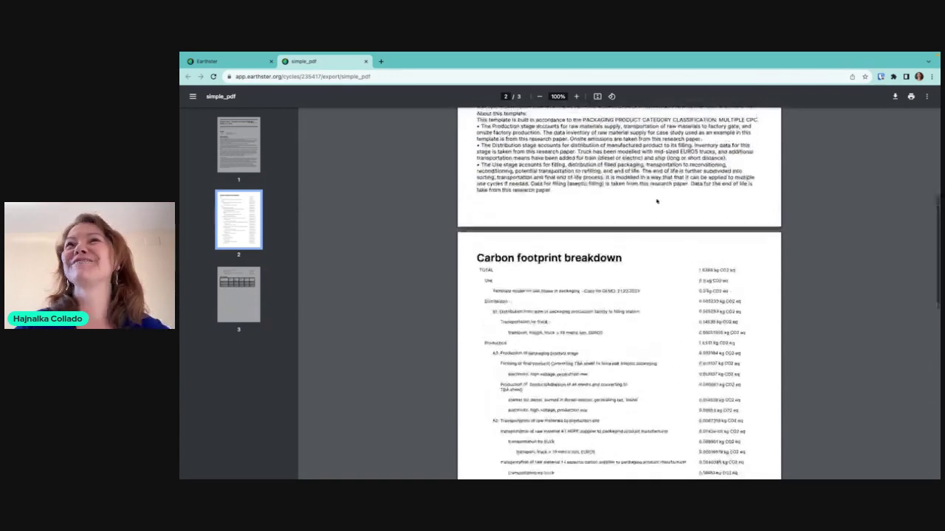
Return to the Earthster cycle and close the export dialog and the cycle settings.
left_click(222, 61)
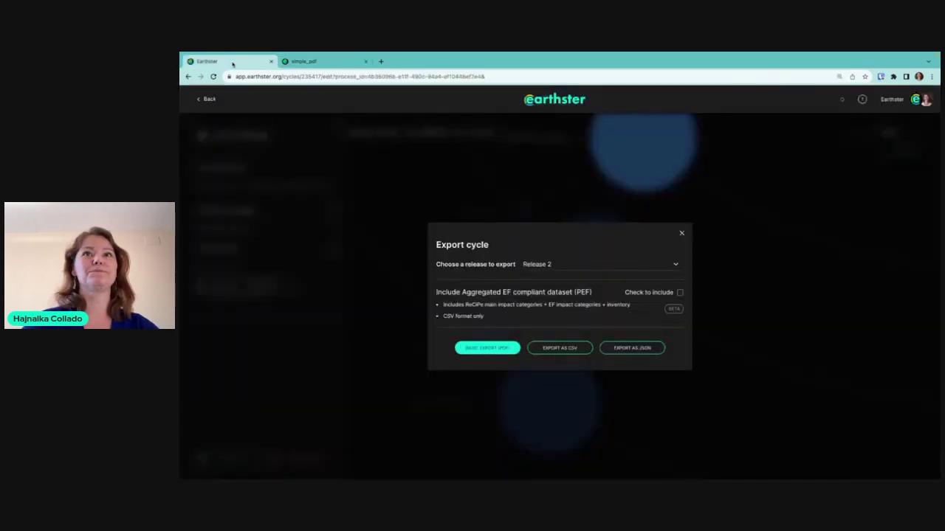
left_click(682, 233)
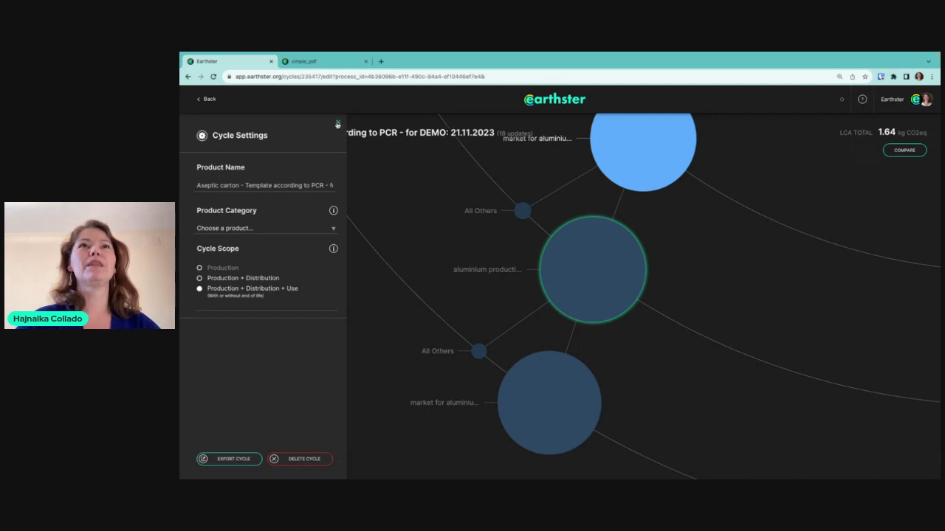
left_click(339, 123)
Return the diagram from the aluminium processes to the full life cycle overview with Production, Distribution and Use.
left_click_drag(511, 171, 373, 283)
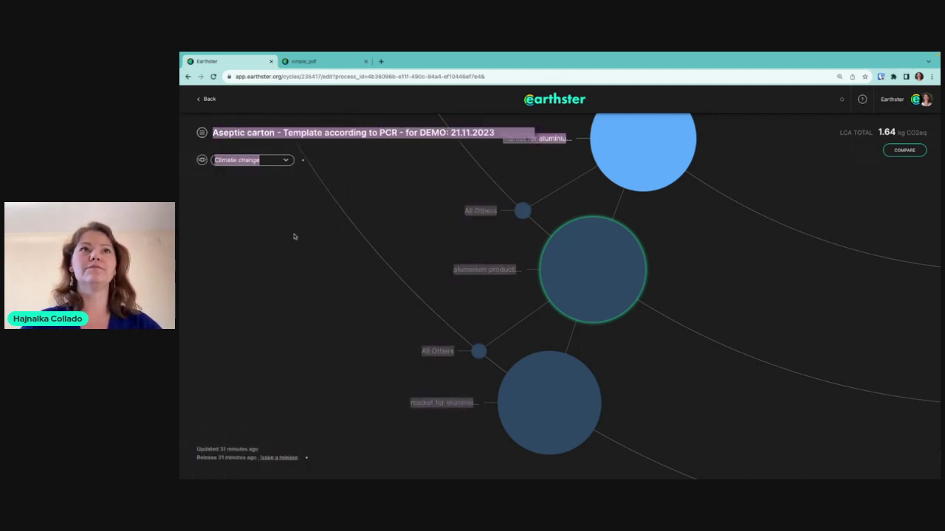
left_click(381, 165)
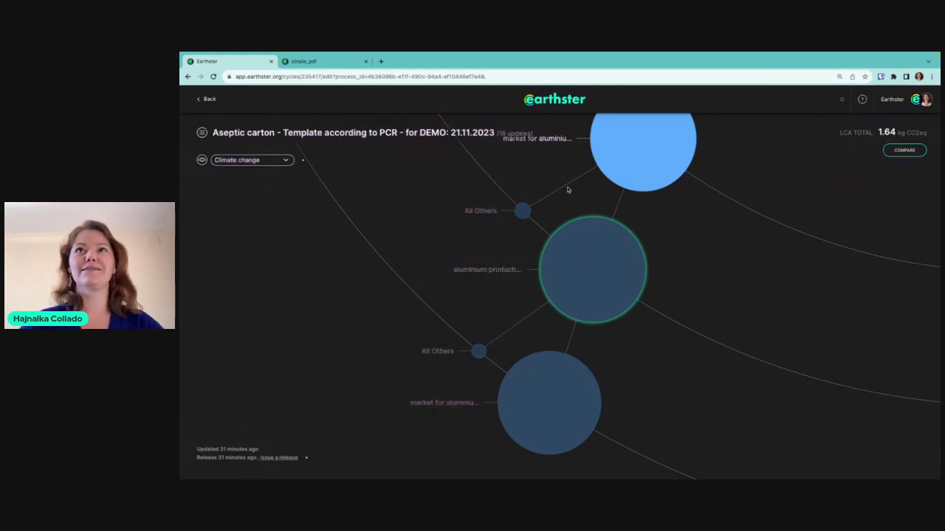
left_click_drag(571, 185, 375, 286)
left_click(203, 161)
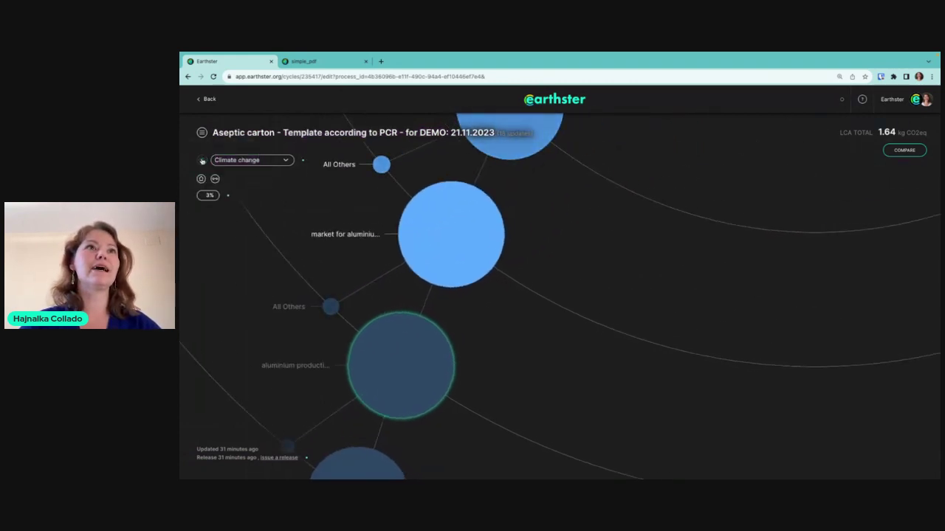
left_click(200, 179)
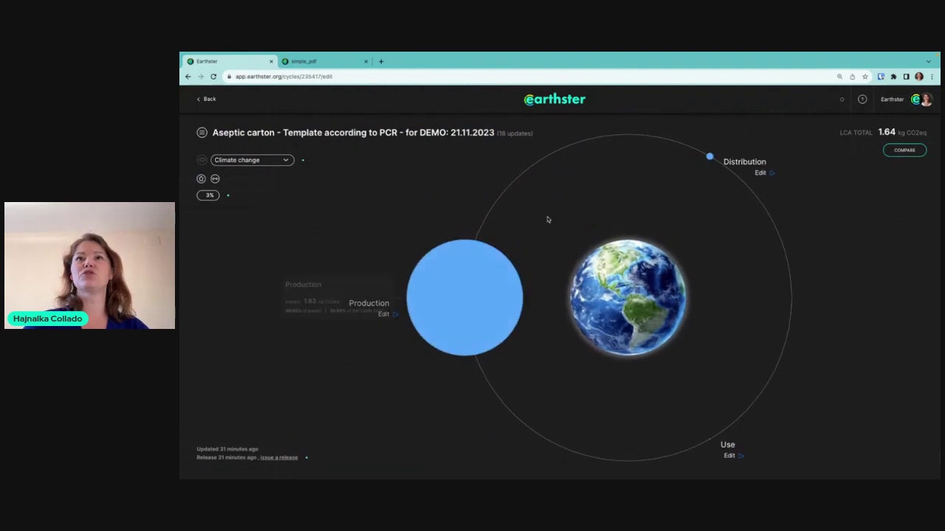
left_click_drag(597, 209, 544, 201)
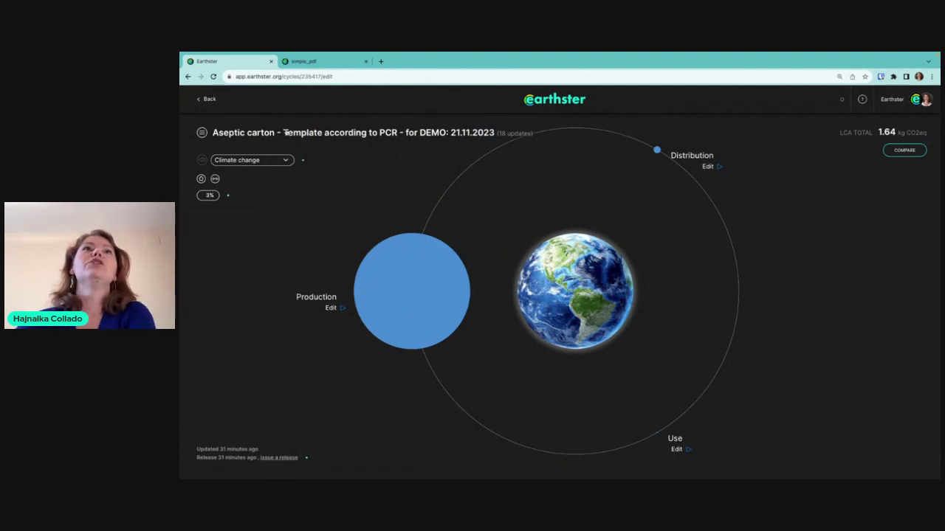
Open the Production stage's process list and sort its processes by name.
left_click(202, 132)
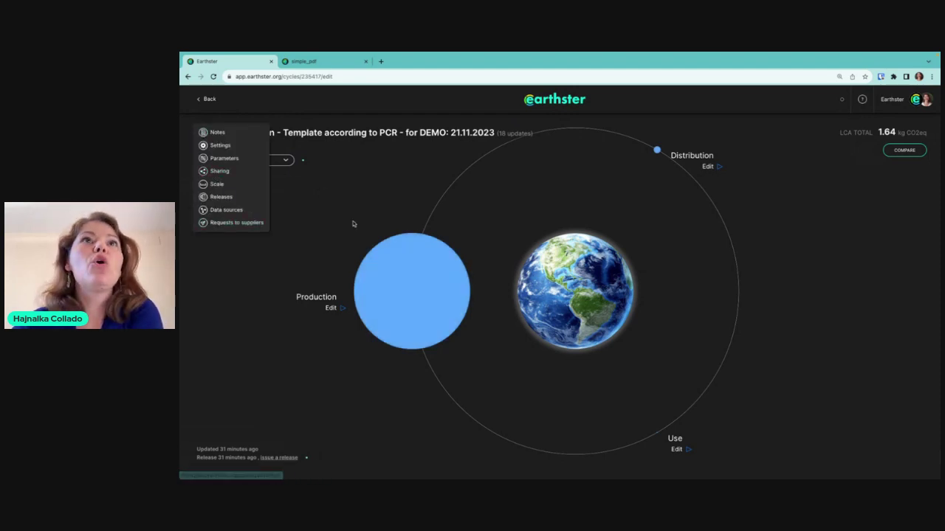
left_click(438, 284)
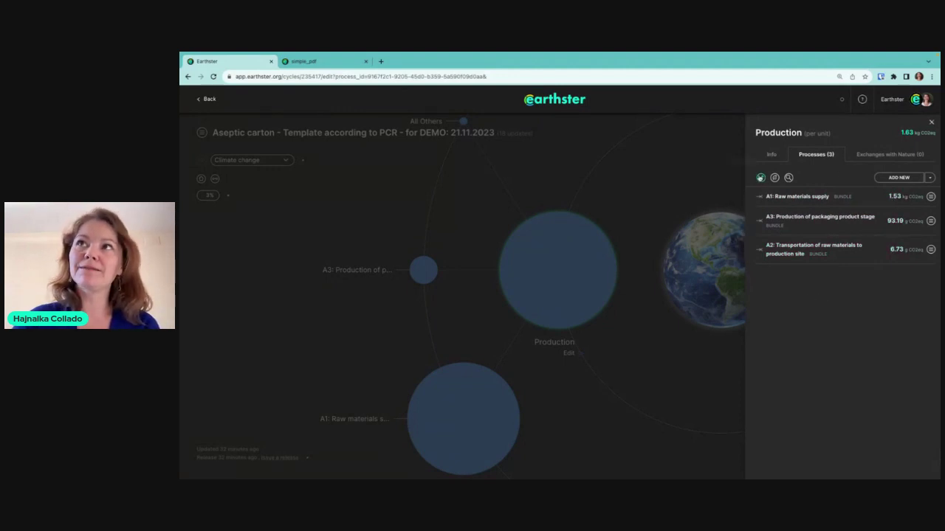
left_click(761, 178)
left_click(750, 195)
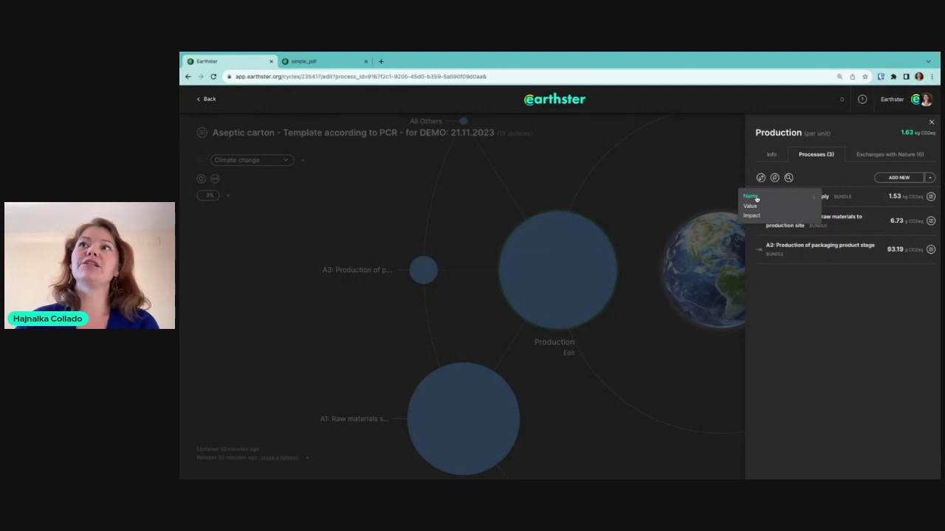
left_click(815, 320)
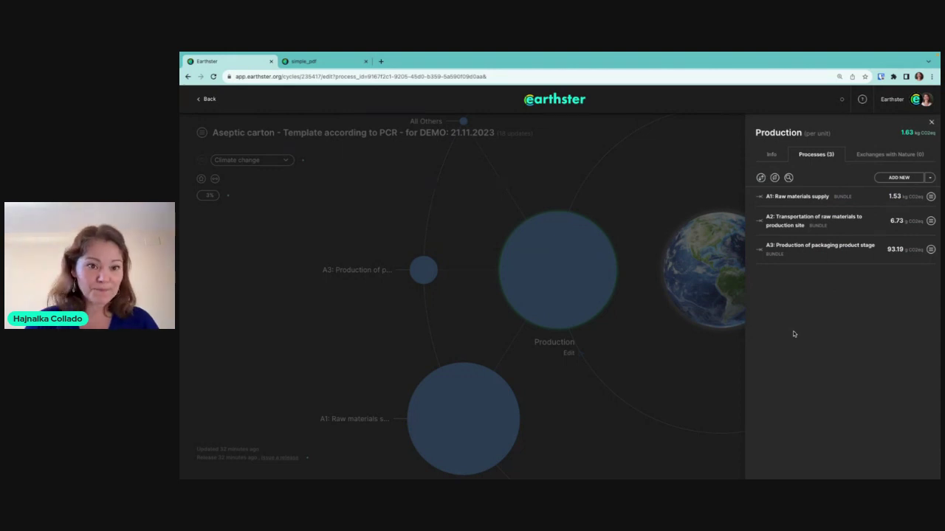
Drill into A1: Raw materials supply, read the carton board's description, and open its solid bleached board production process.
left_click(788, 197)
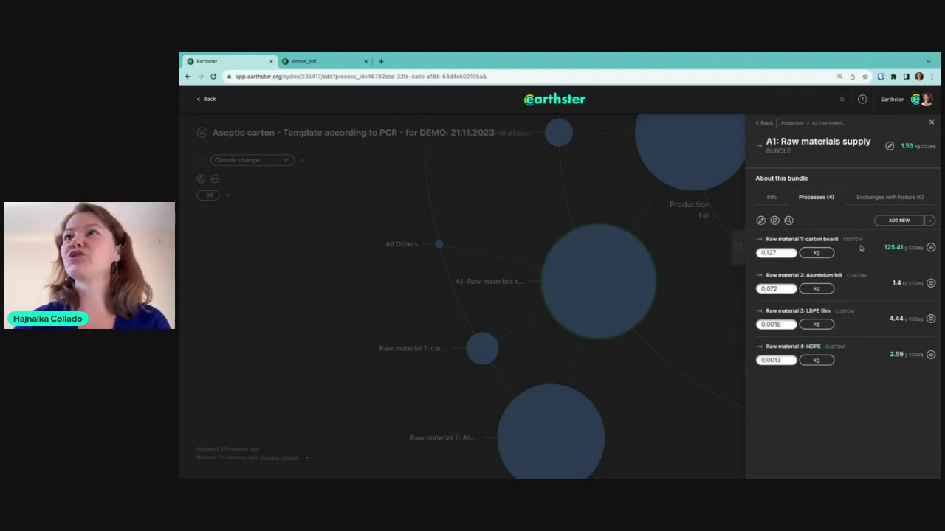
left_click(784, 240)
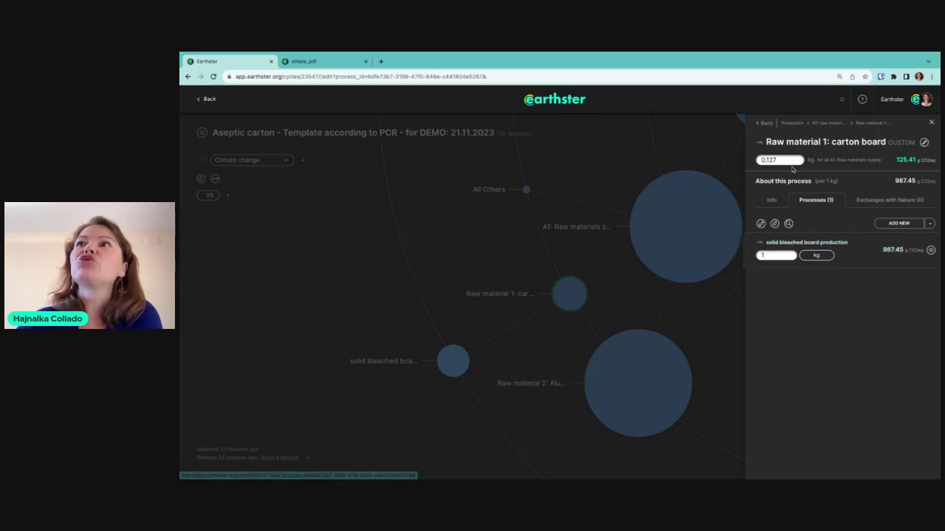
left_click(772, 202)
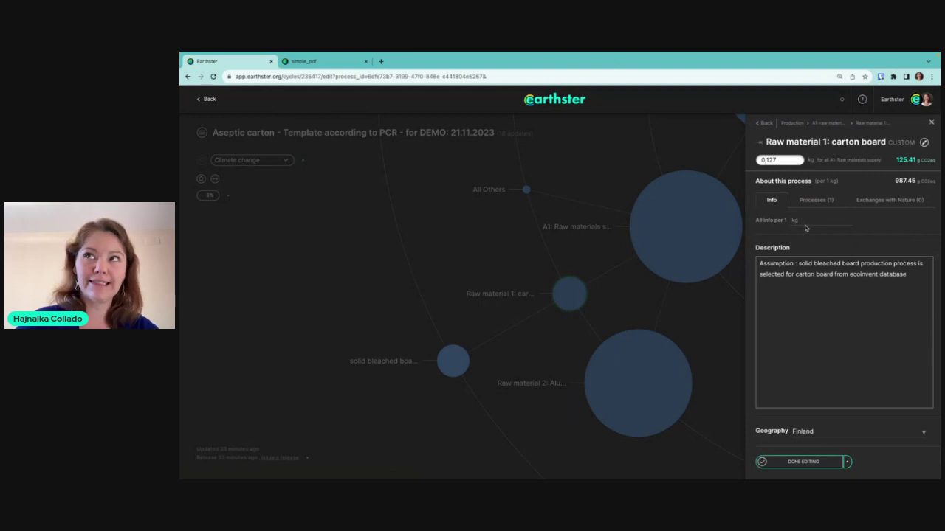
left_click(816, 201)
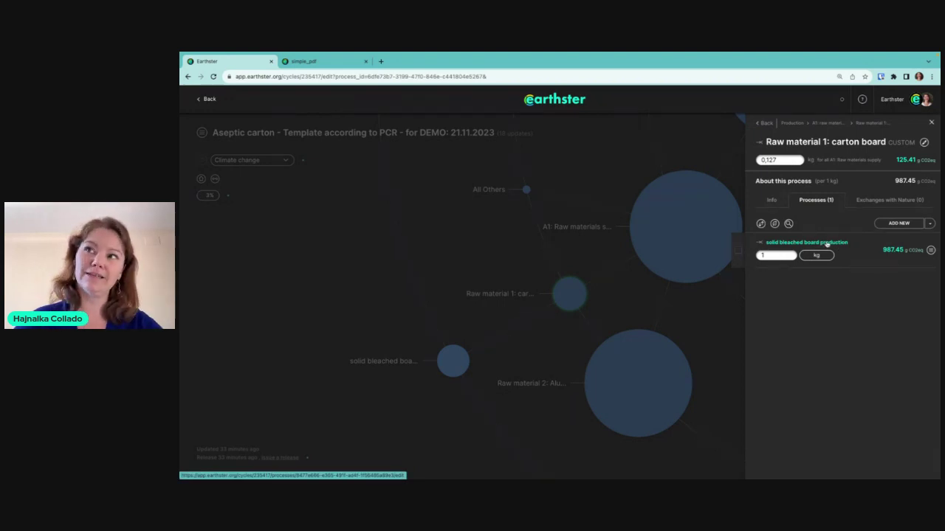
left_click(826, 244)
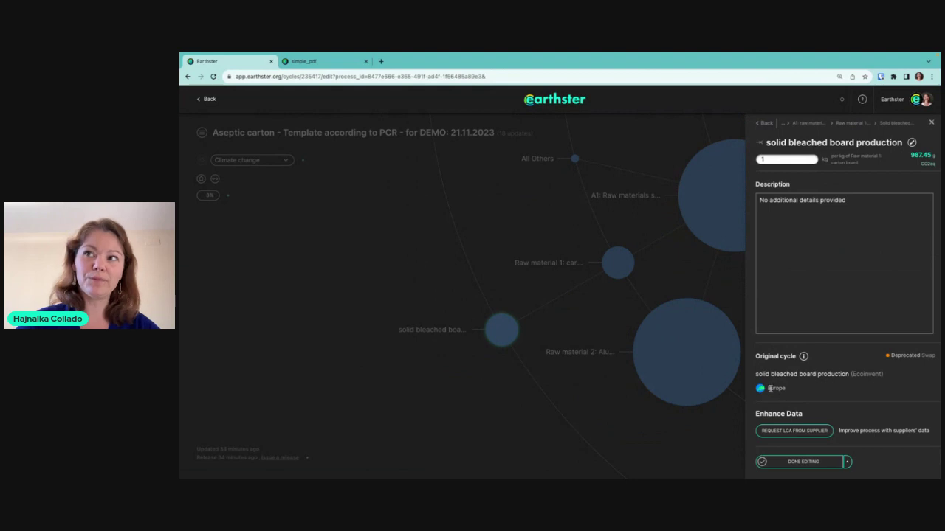
Read the original Ecoinvent dataset details for solid bleached board production, including its top processes and exchanges, then close them.
left_click(803, 358)
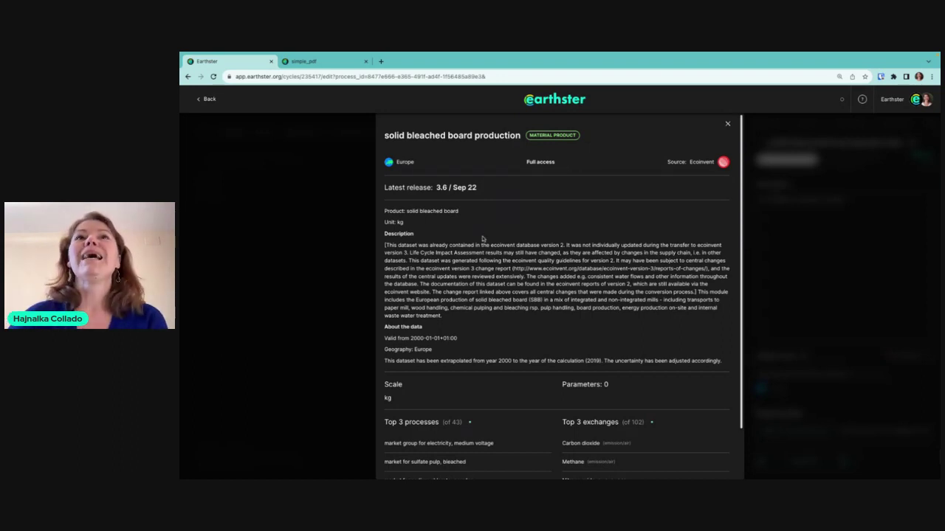
scroll(482, 238, "down", 3)
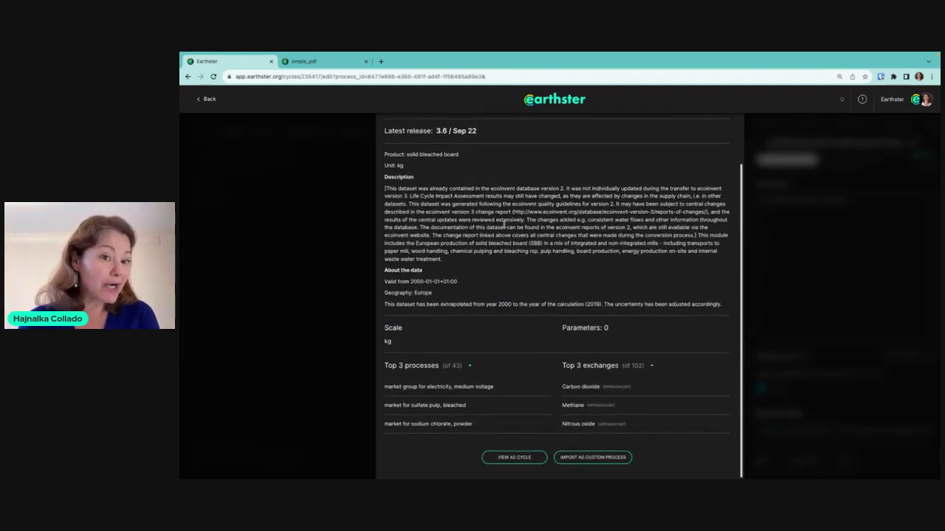
scroll(539, 225, "up", 3)
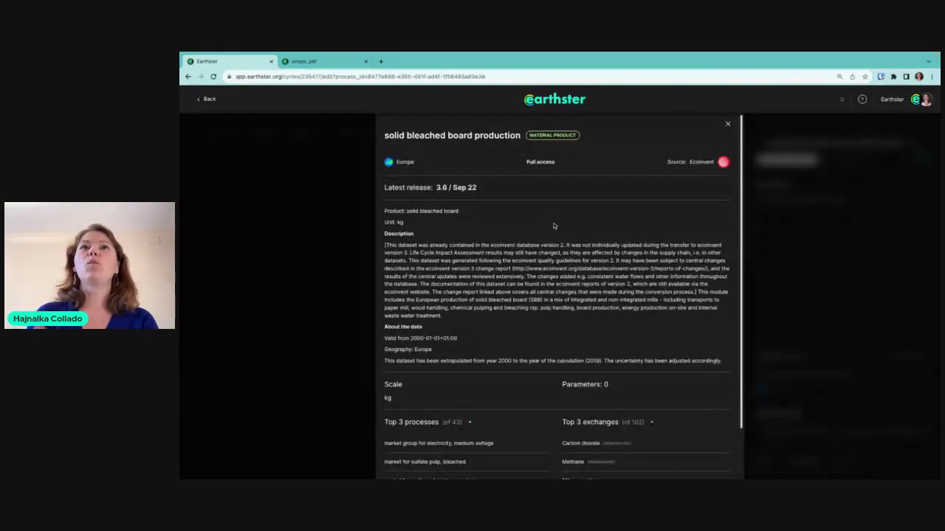
left_click(728, 124)
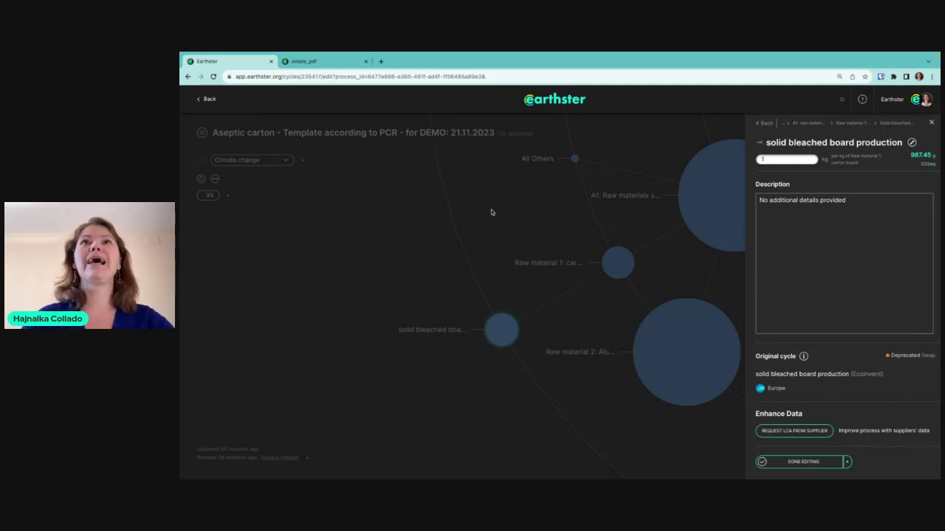
Close the process details, open the cycle's data sources and expand the Ecoinvent source.
left_click(527, 195)
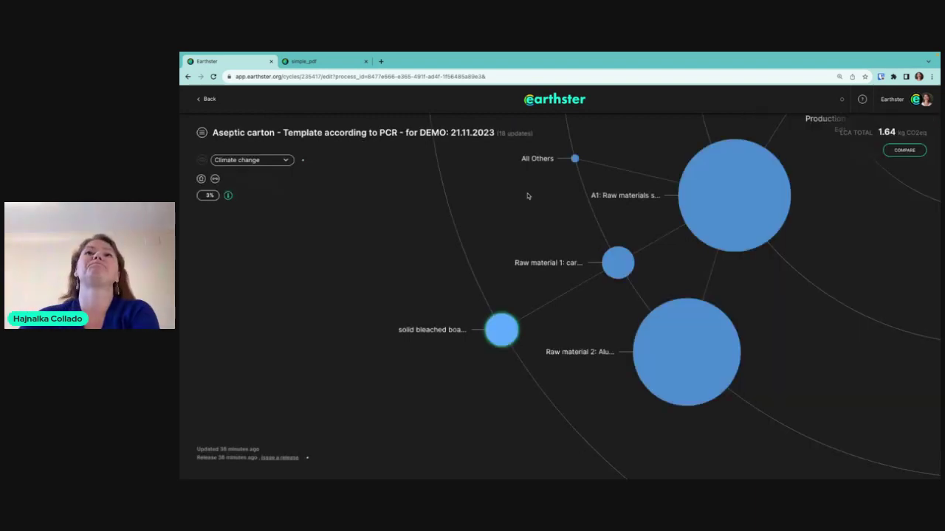
left_click(511, 135)
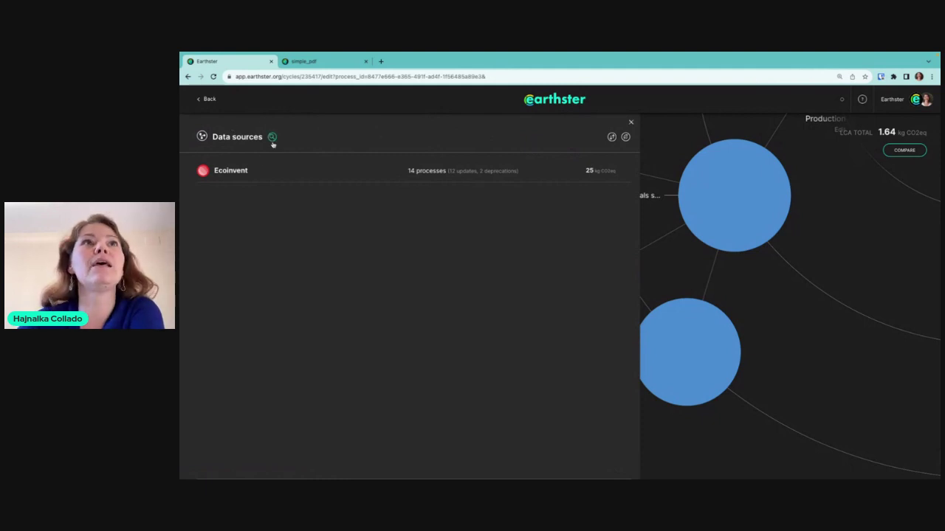
mouse_move(266, 172)
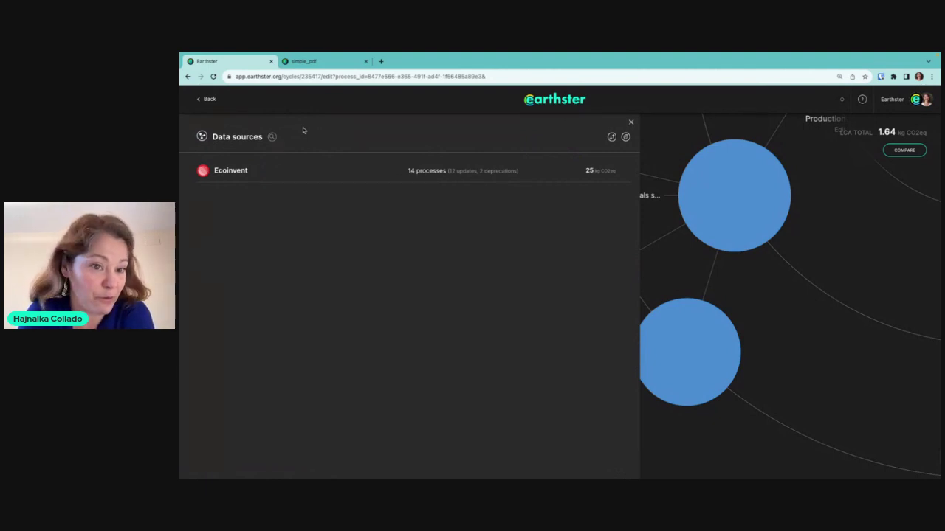
mouse_move(460, 174)
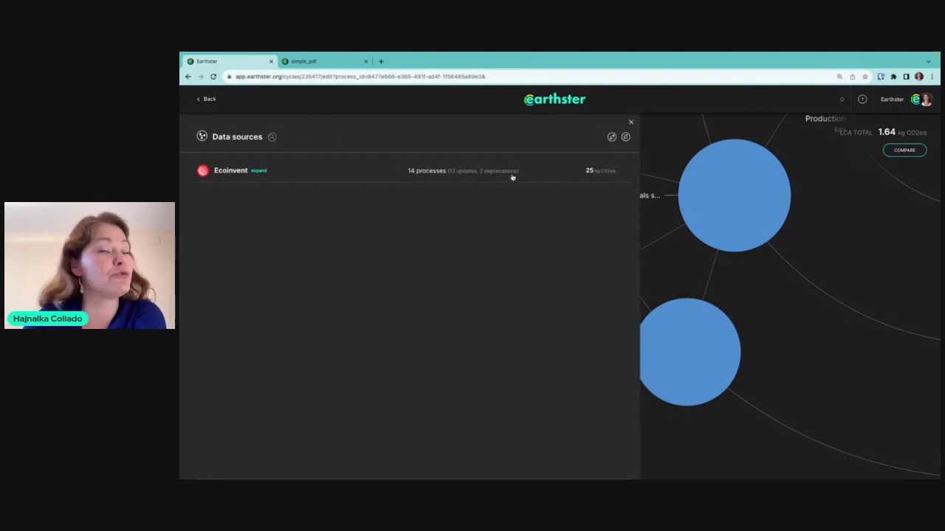
left_click(327, 176)
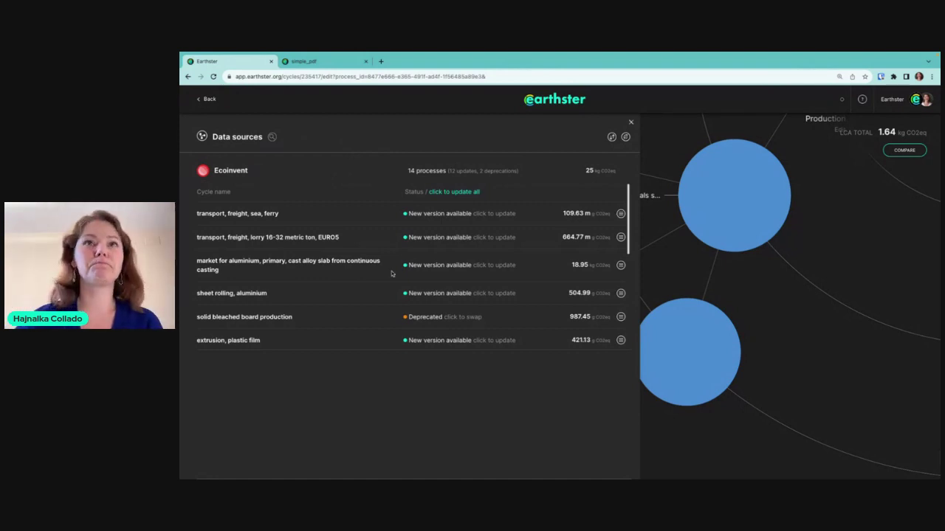
Examine the Ecoinvent process list for datasets with new versions and deprecated datasets.
scroll(385, 312, "down", 5)
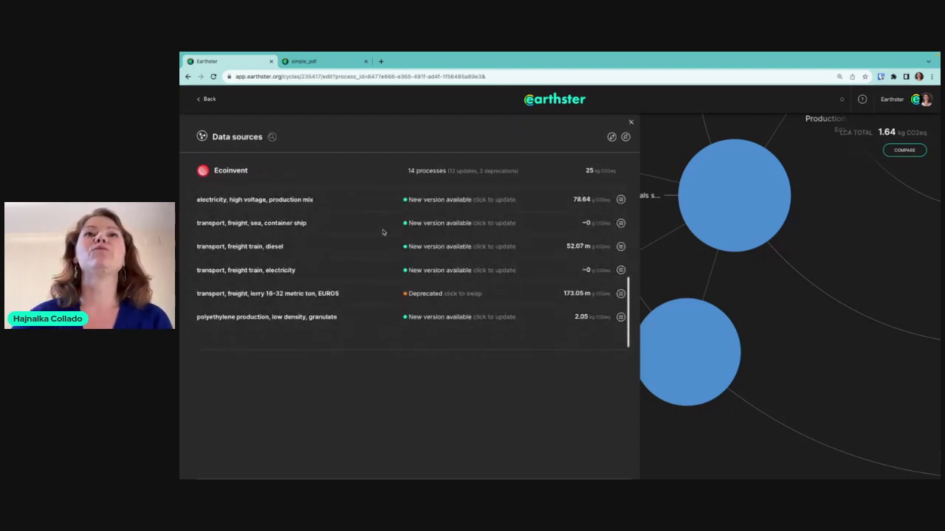
scroll(468, 216, "up", 5)
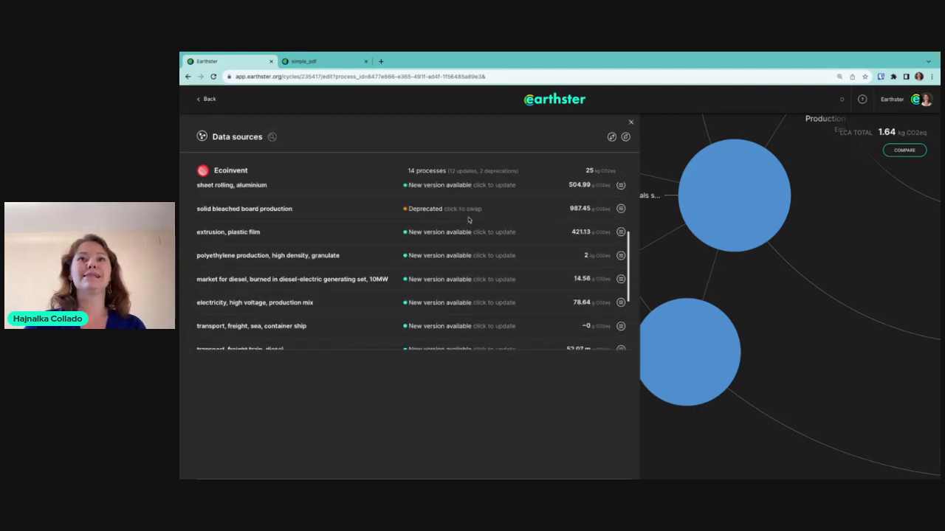
scroll(468, 217, "up", 1)
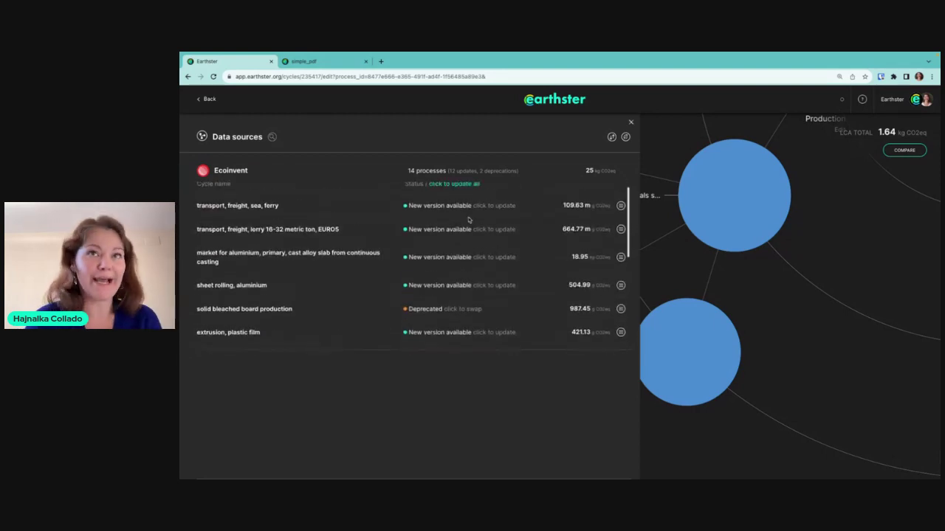
scroll(468, 219, "up", 1)
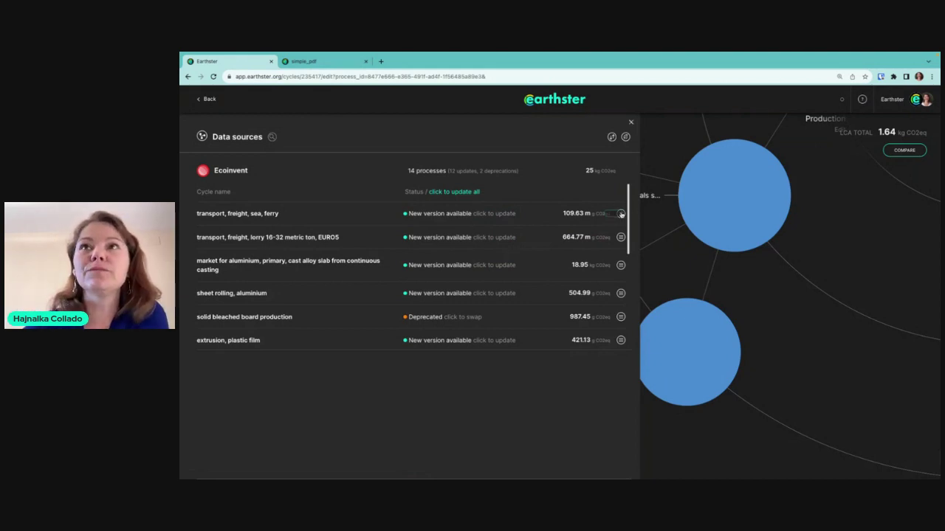
mouse_move(620, 214)
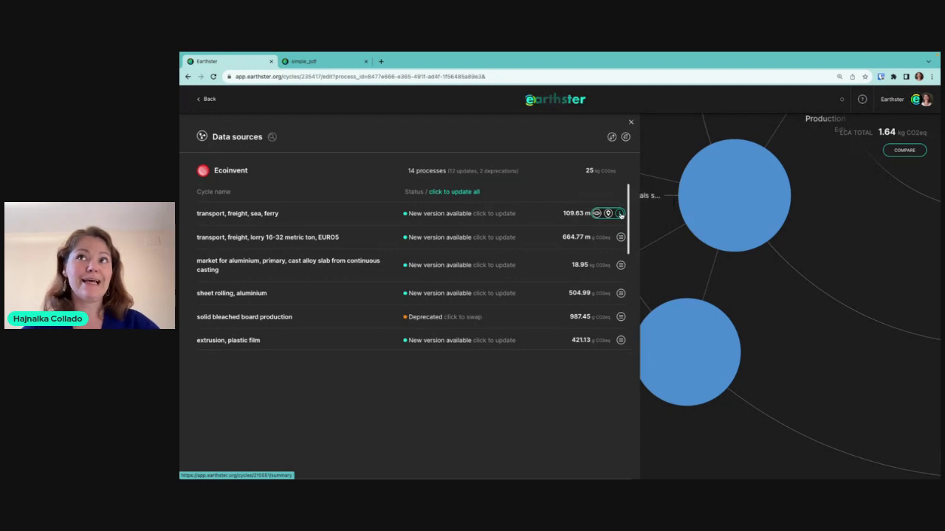
Read the details of the transport, freight, sea, ferry dataset from its general comment through its classification, and close them.
left_click(620, 214)
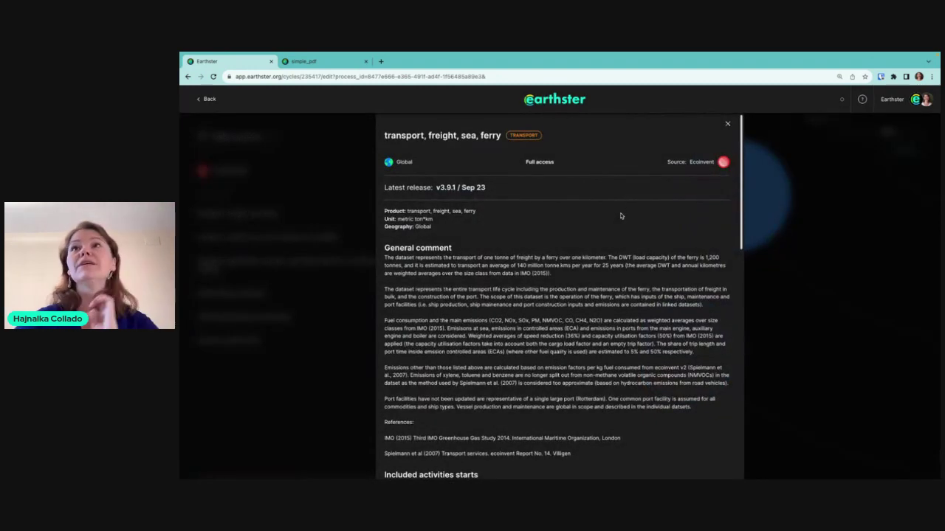
scroll(493, 332, "down", 3)
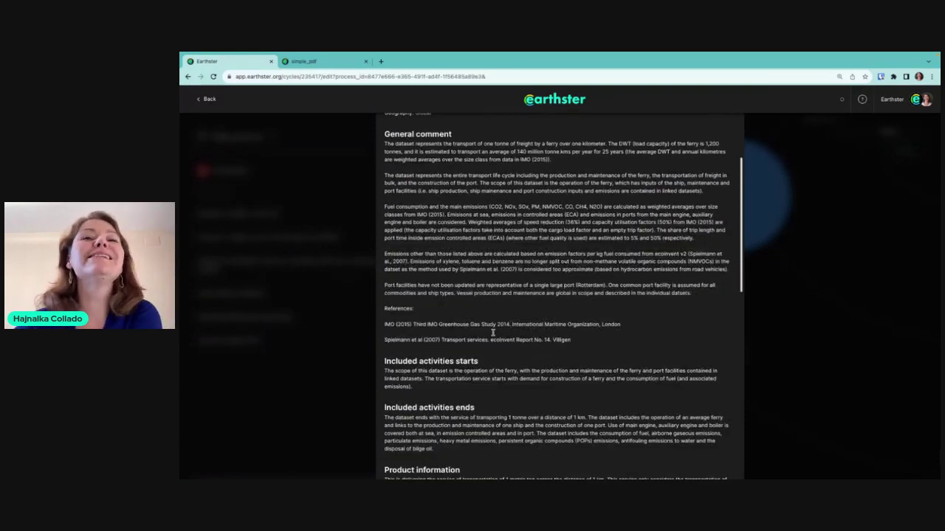
scroll(493, 332, "down", 10)
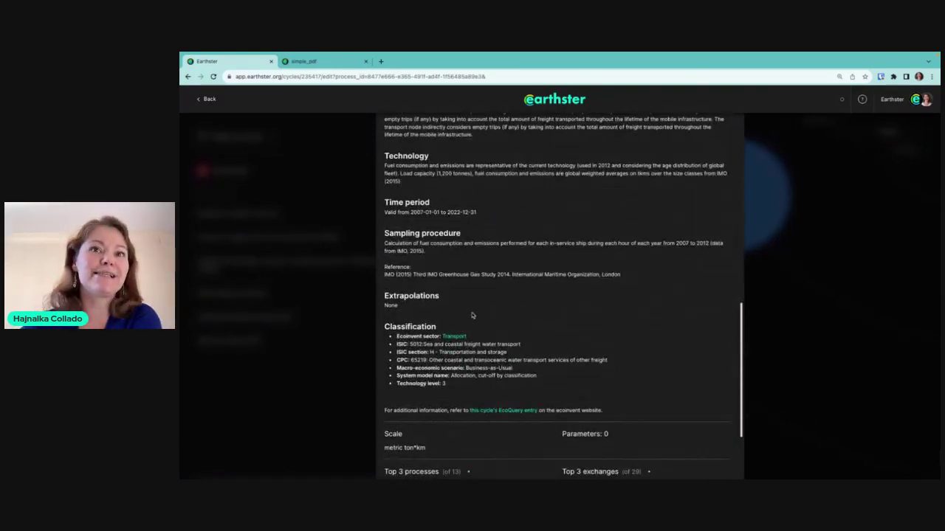
scroll(473, 315, "down", 3)
scroll(552, 238, "up", 5)
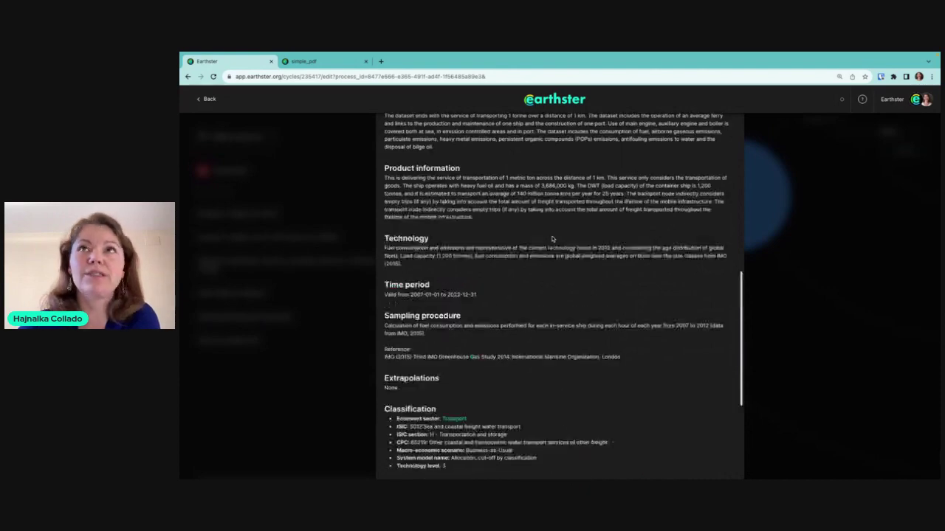
scroll(552, 239, "up", 10)
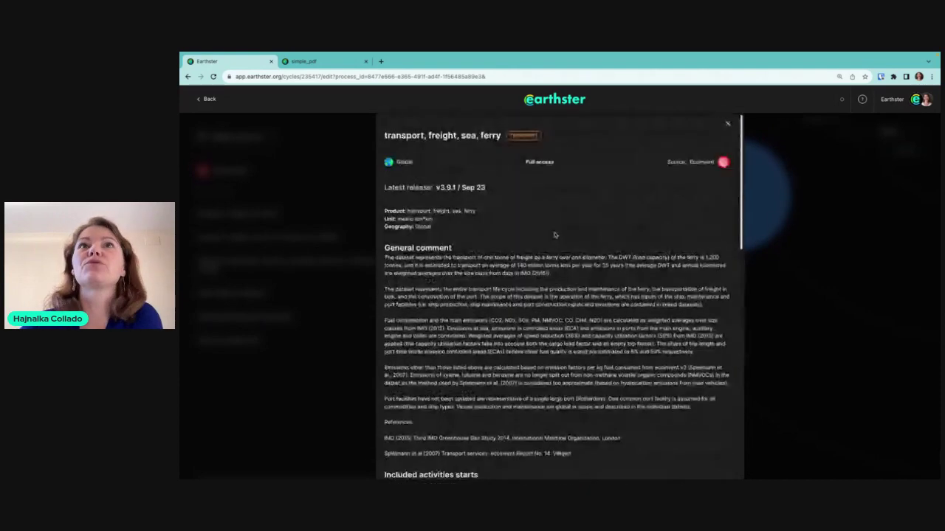
left_click(727, 126)
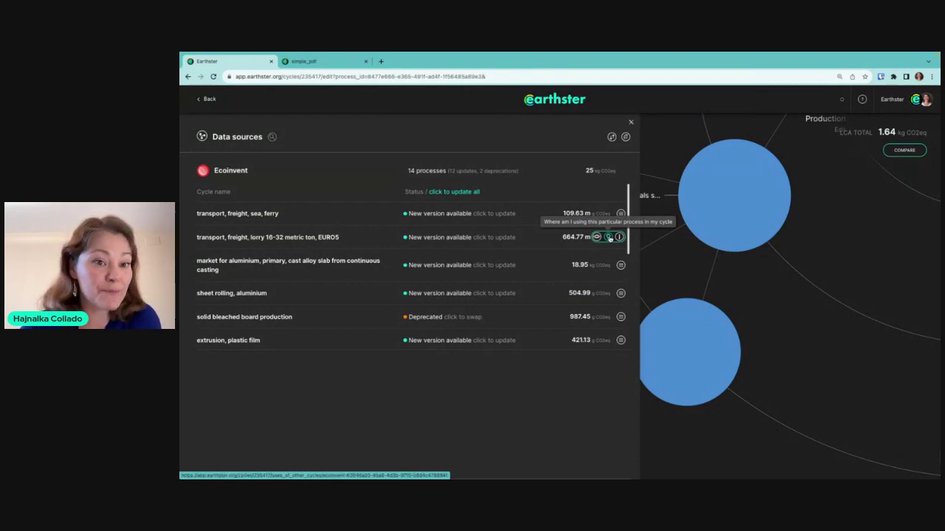
Show where the transport, freight, lorry 16-32 metric ton, EURO5 process is used, and try viewing the aluminium market process as a cycle.
left_click(609, 237)
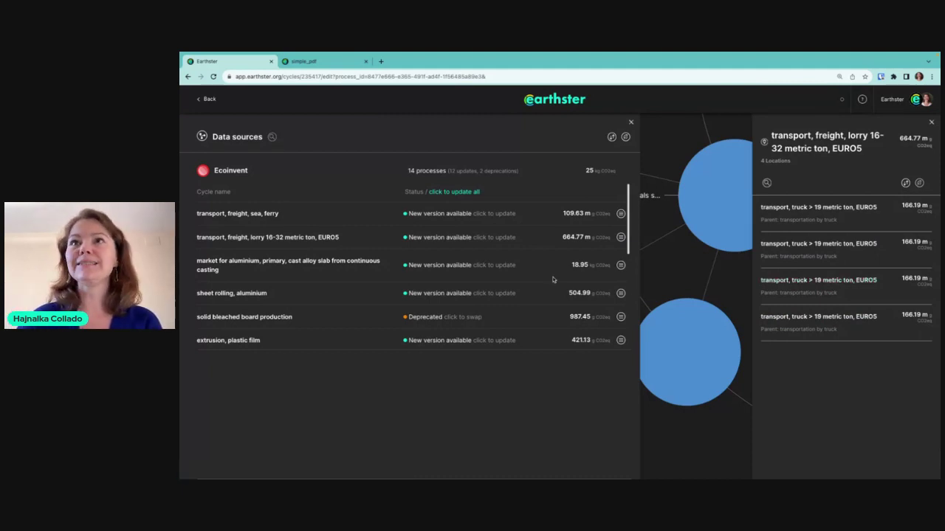
mouse_move(596, 267)
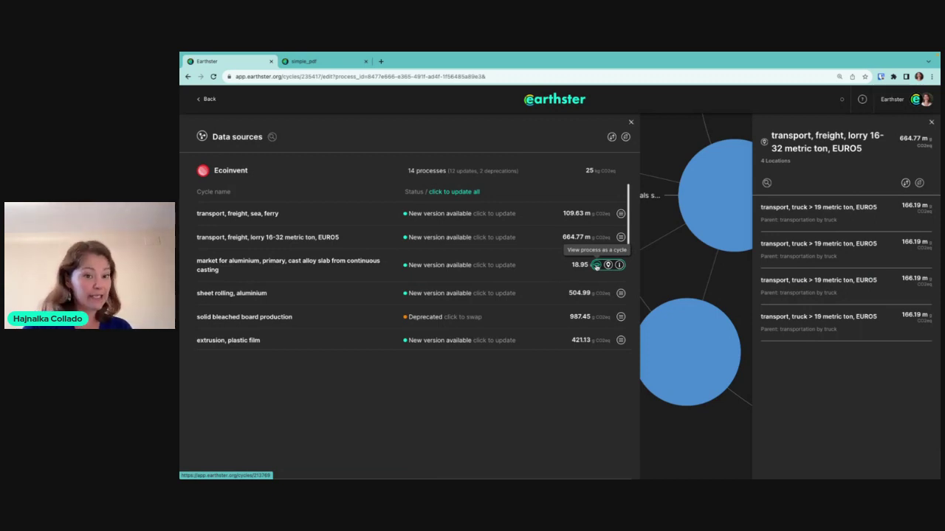
left_click(596, 266)
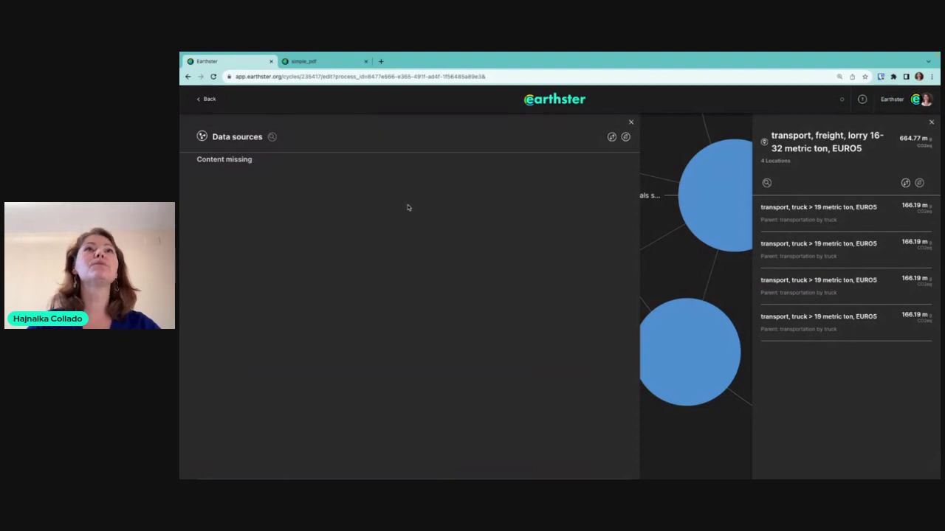
Close the data sources, inspect the first listed location of the transport, truck > 19 metric ton, EURO5 process, and close its details.
left_click(631, 122)
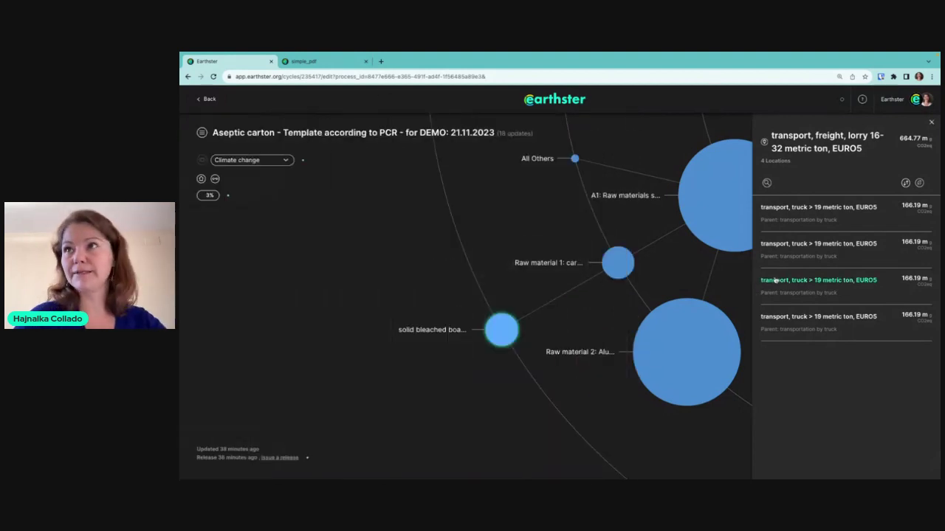
left_click(792, 209)
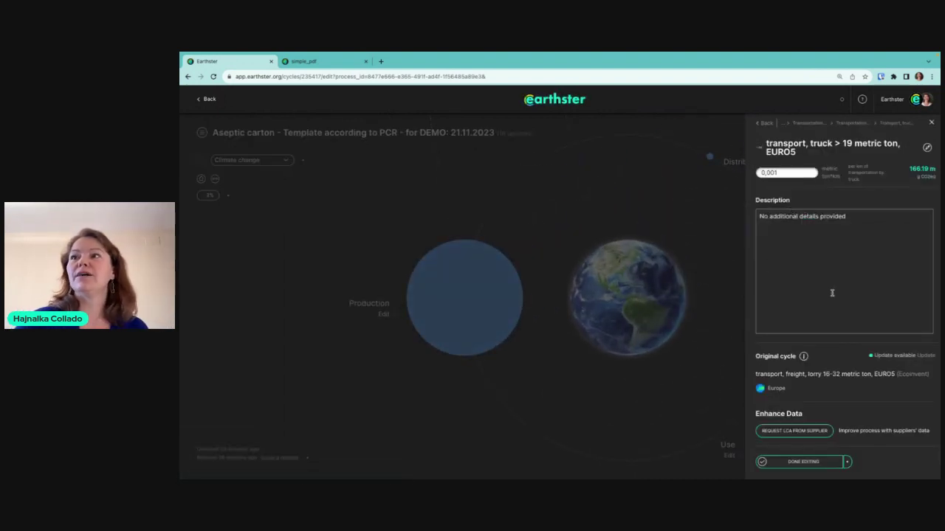
left_click(407, 238)
Reopen the cycle's data sources, expand Ecoinvent, and update all its processes to their new versions.
left_click(513, 135)
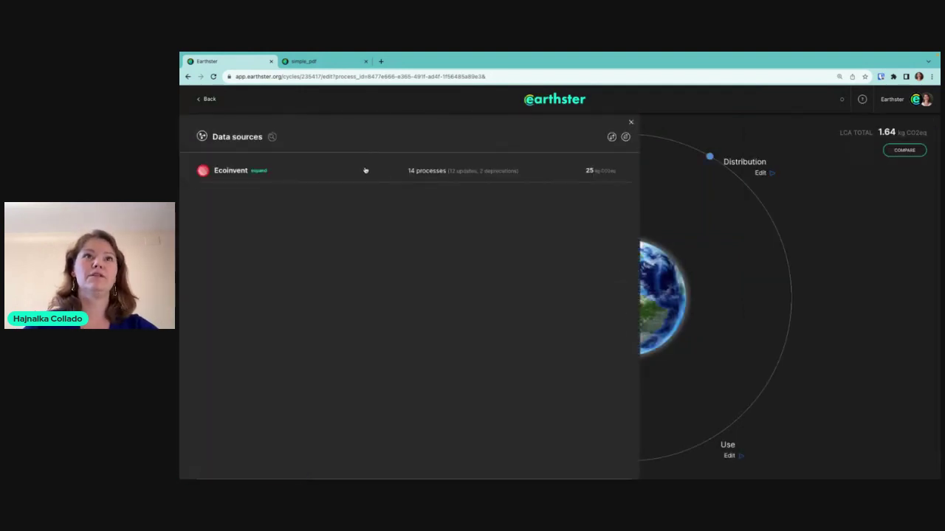
left_click(366, 170)
left_click(454, 193)
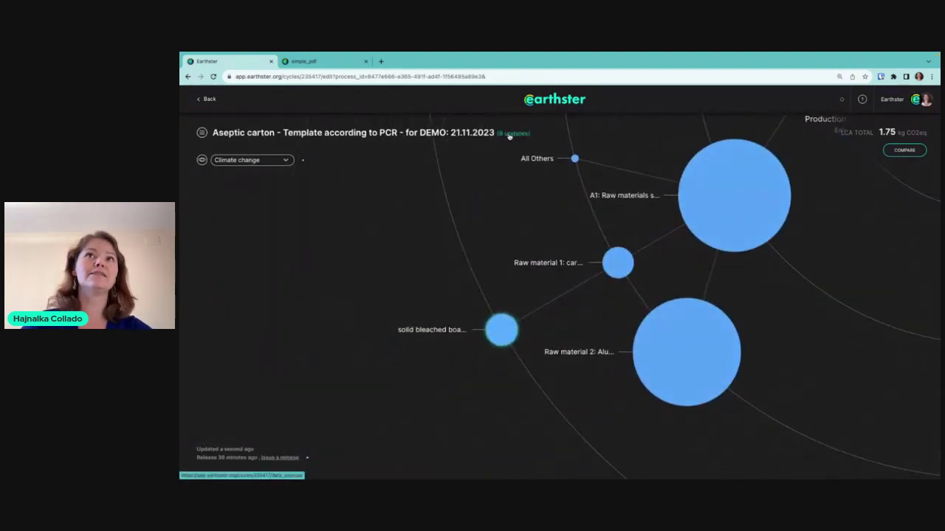
Reopen the Ecoinvent data source and check the status of every process in its list for remaining deprecations.
left_click(512, 134)
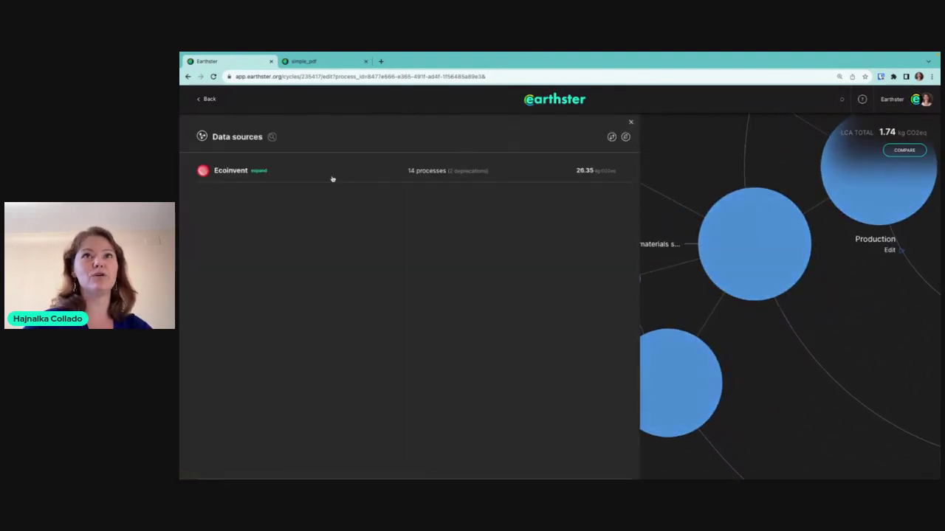
left_click(361, 173)
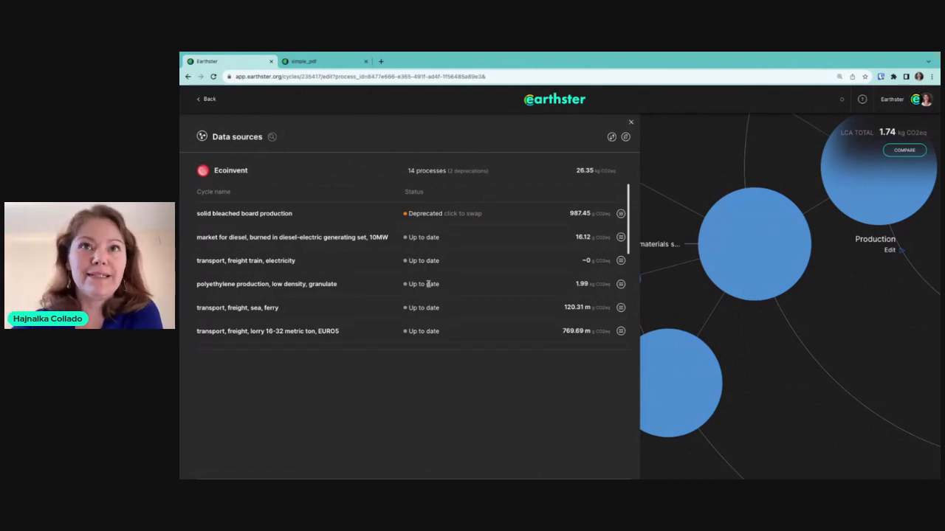
scroll(424, 251, "down", 3)
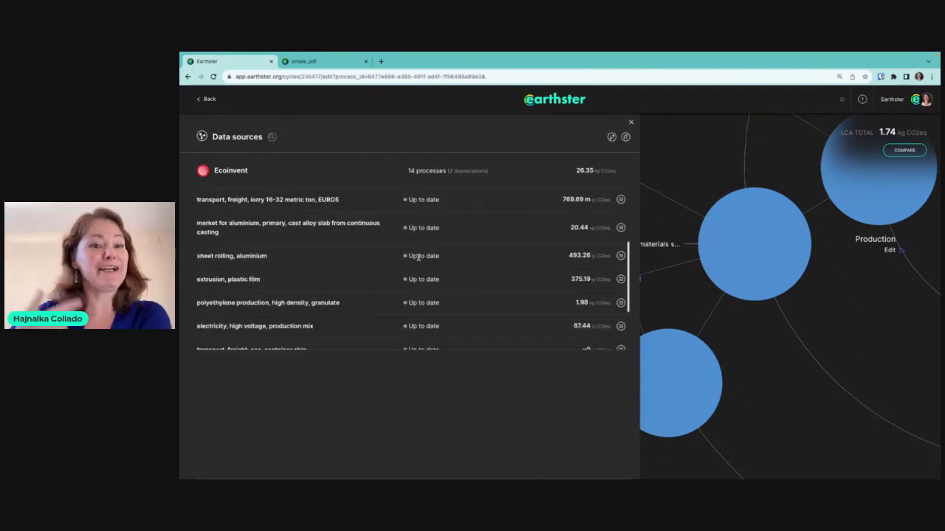
scroll(418, 256, "down", 3)
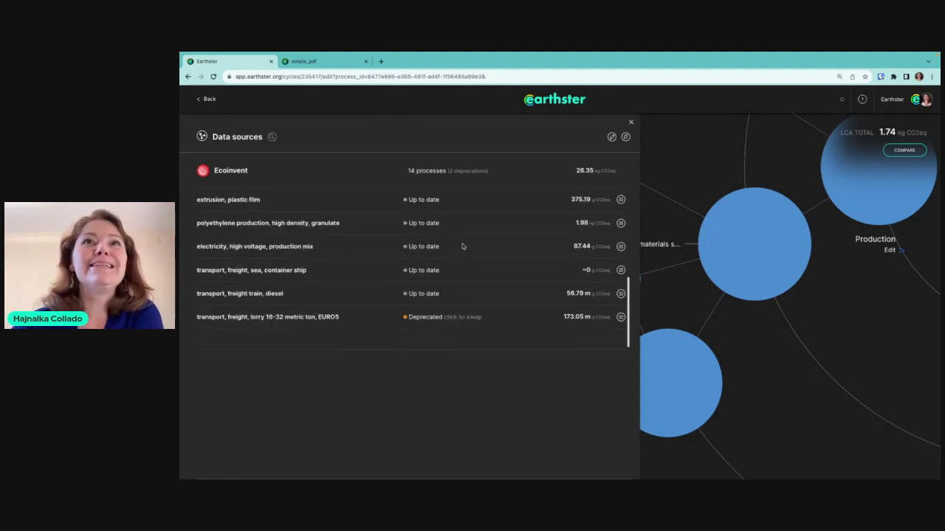
scroll(464, 246, "up", 5)
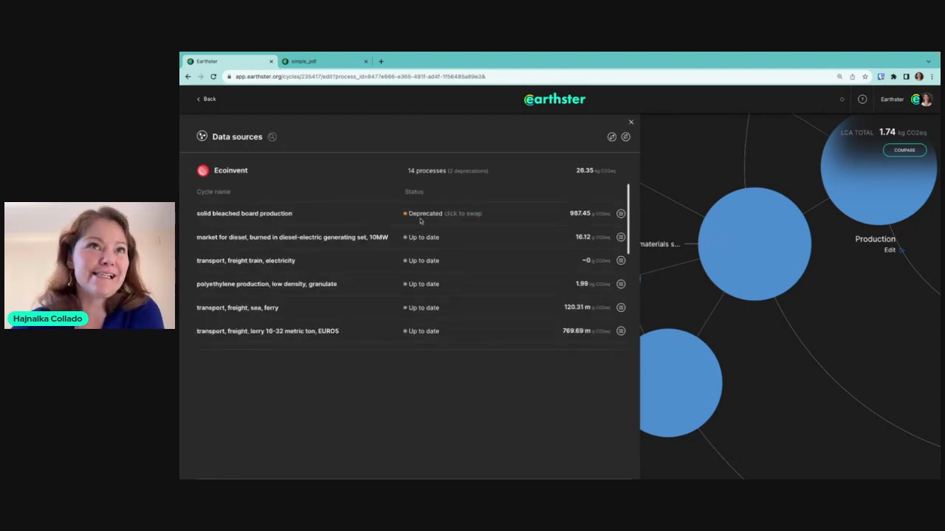
Open the swap options for the deprecated solid bleached board production process and search for "carton beverage" replacements.
left_click(462, 214)
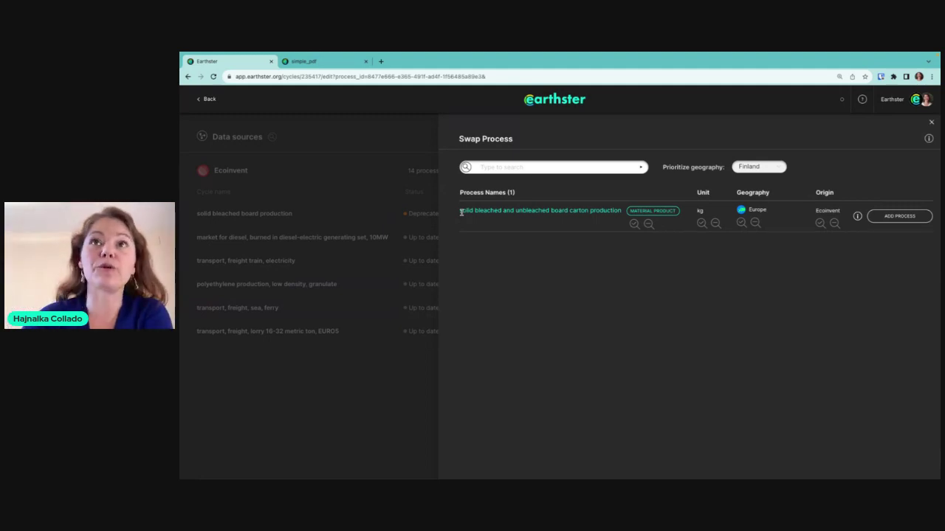
left_click(534, 168)
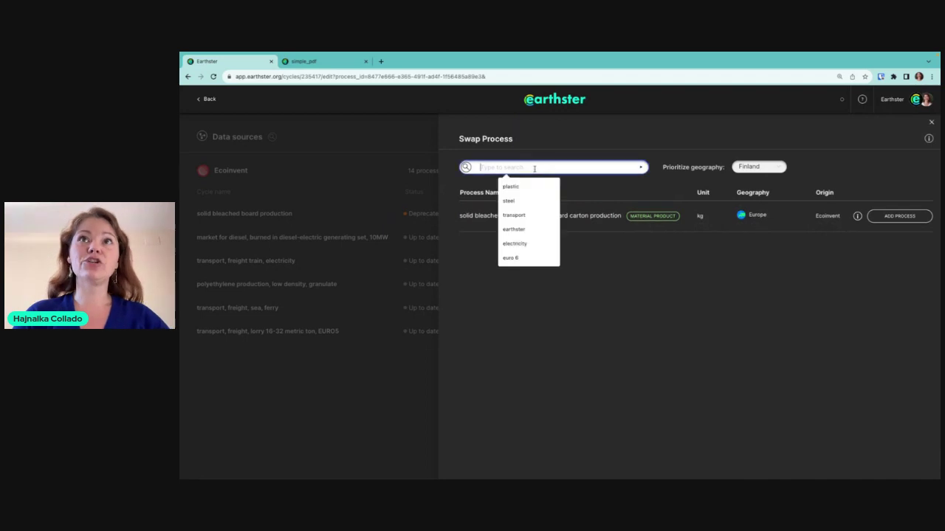
type("carton")
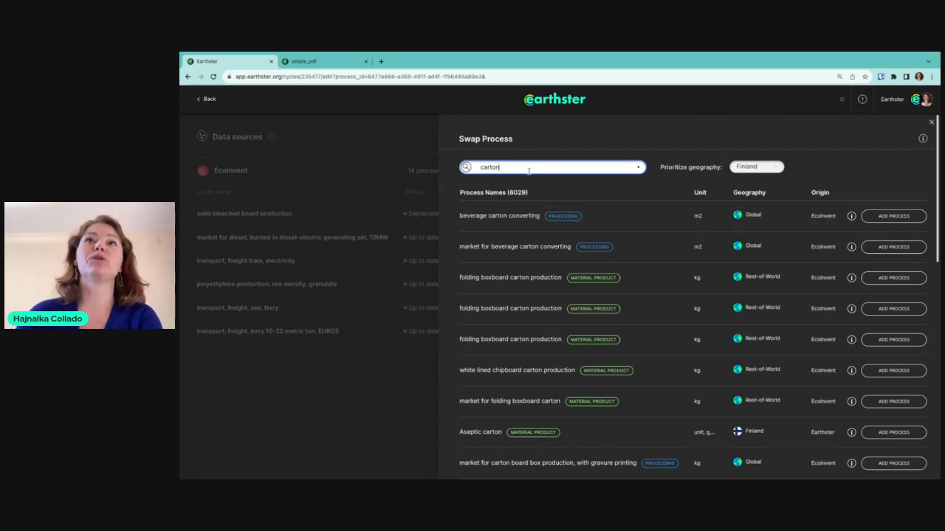
type("be")
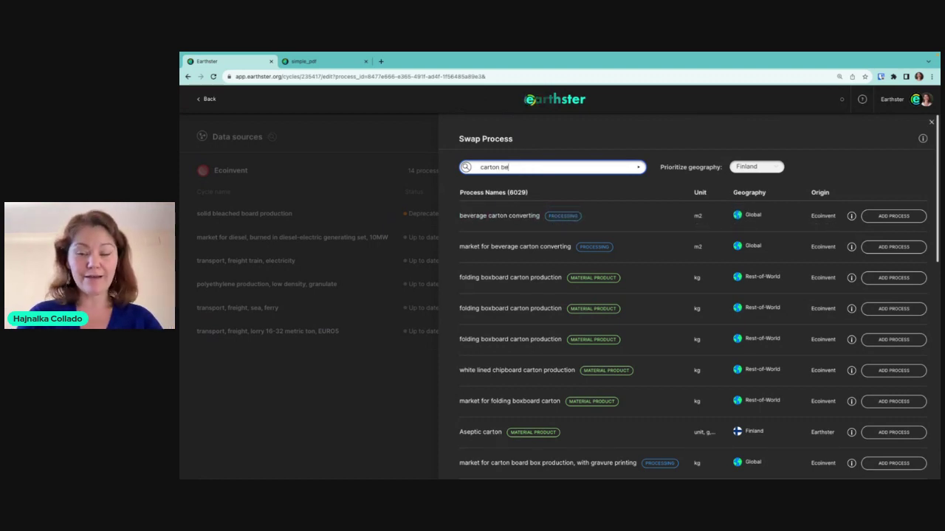
type("verage")
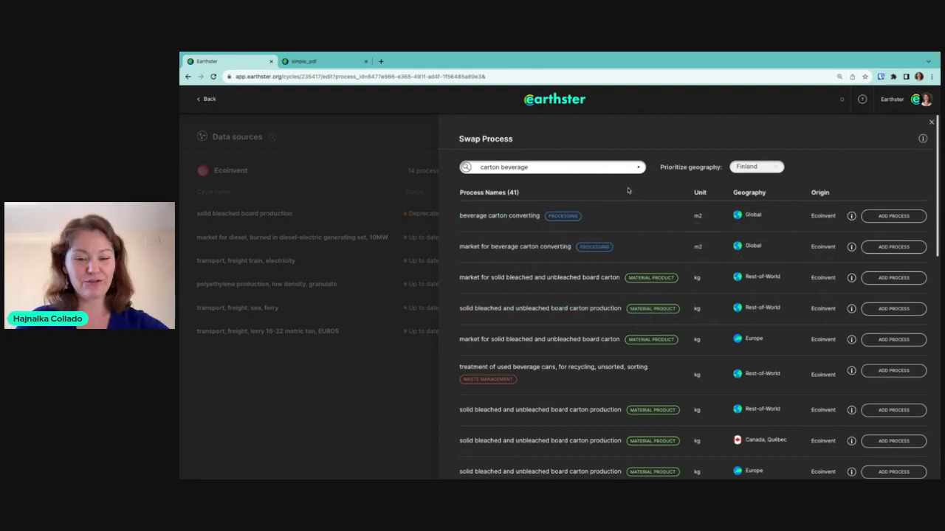
key("Return")
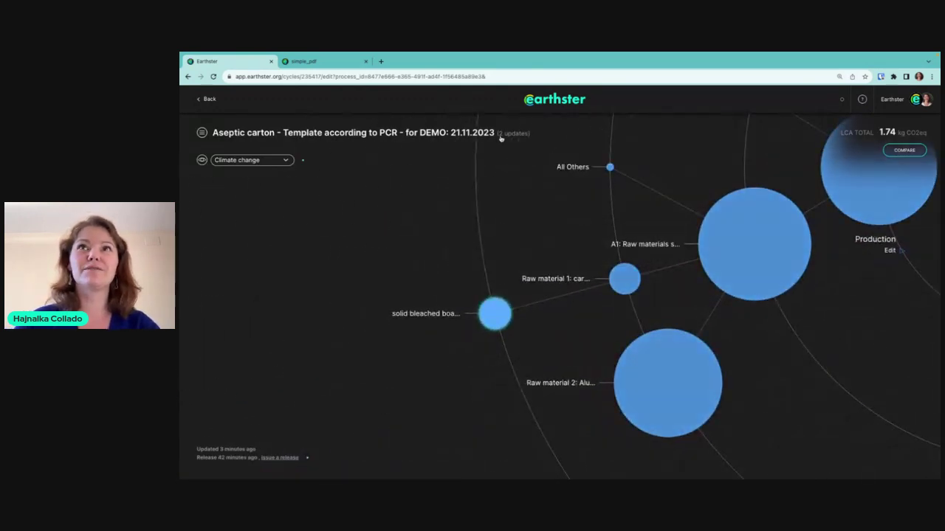
Reopen the Ecoinvent process list and swap solid bleached board production for the suggested European solid bleached and unbleached board carton production.
left_click(506, 136)
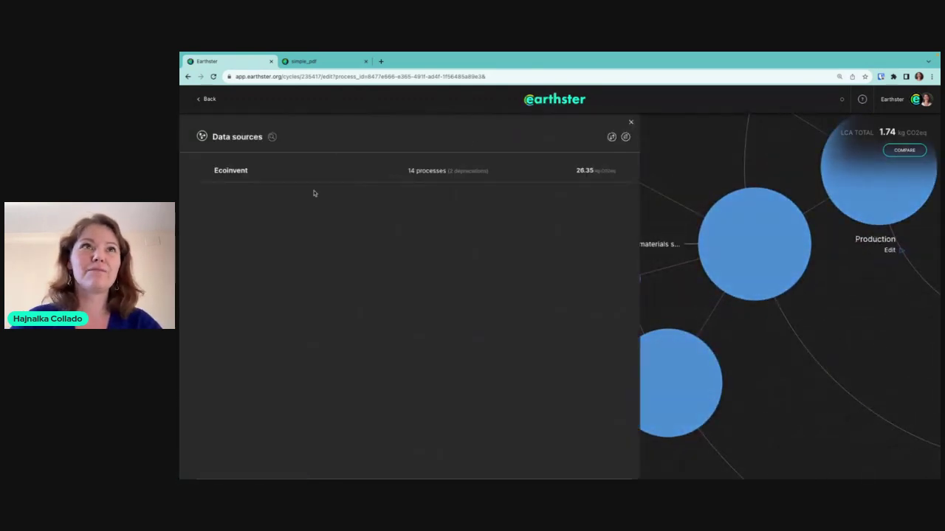
left_click(329, 173)
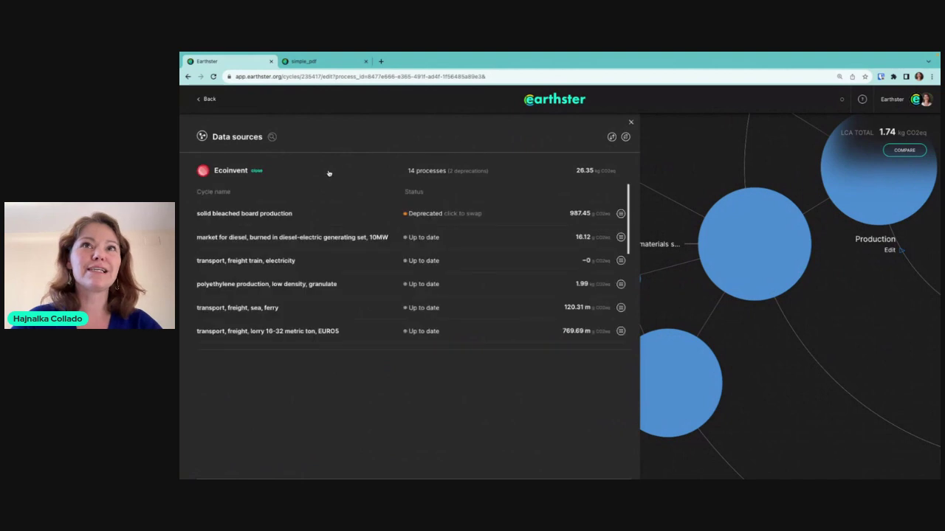
left_click(459, 214)
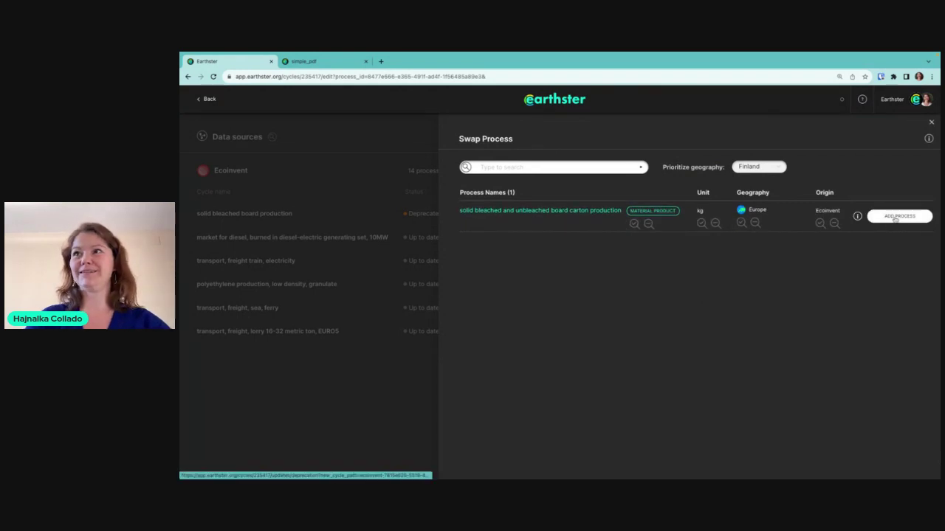
left_click(896, 216)
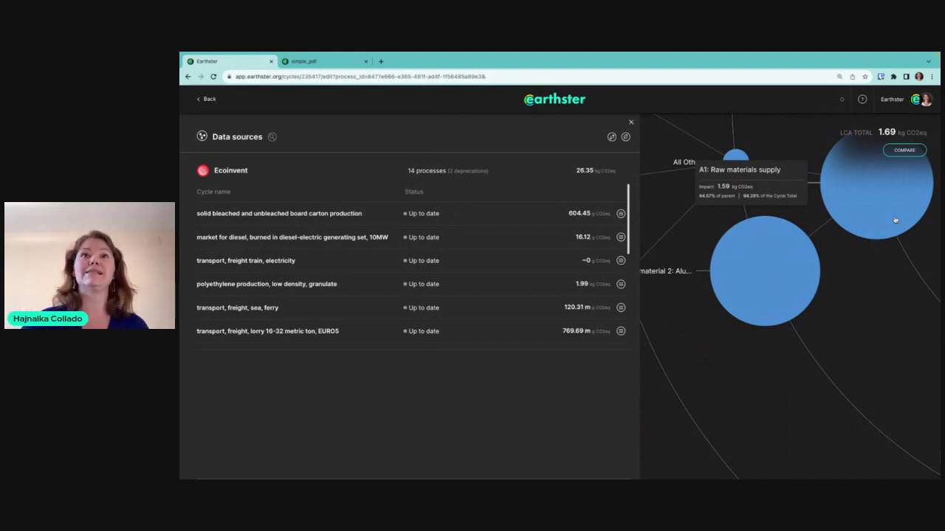
Open the swap options for the deprecated lorry transport process and search for "lorry 16-32 metric ton, EURO5" replacements.
scroll(466, 280, "down", 5)
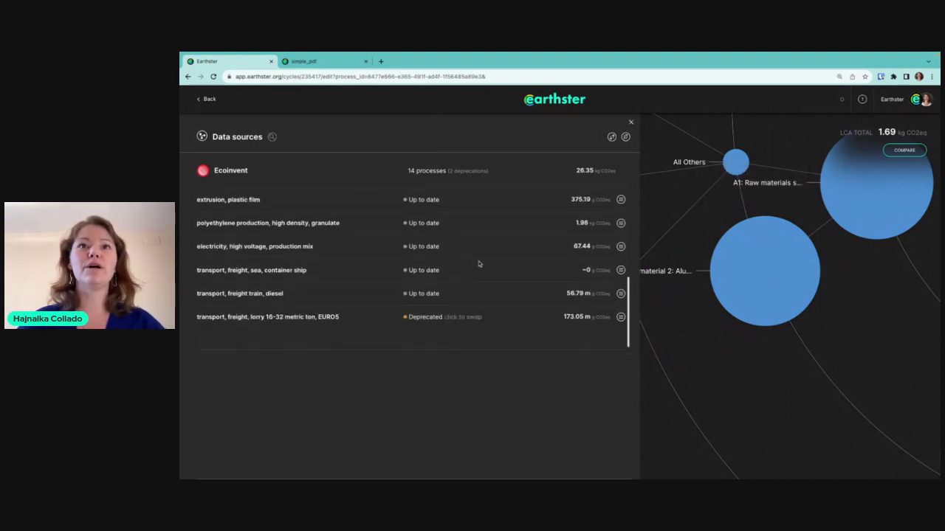
left_click(467, 318)
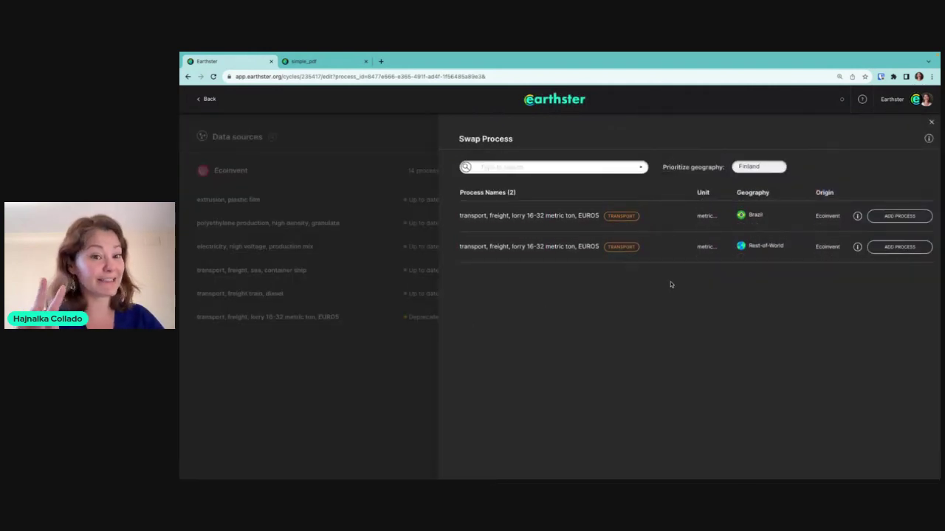
mouse_move(612, 223)
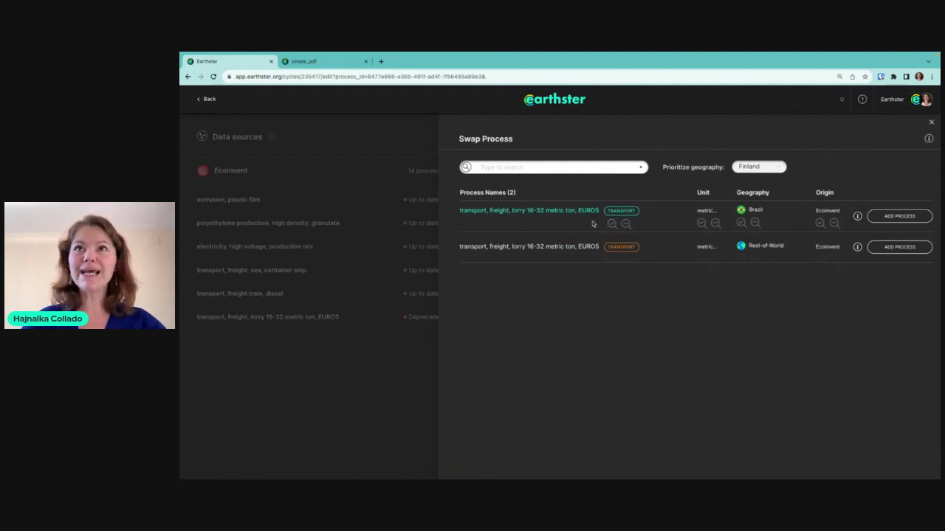
left_click_drag(511, 211, 601, 214)
key("ctrl+c")
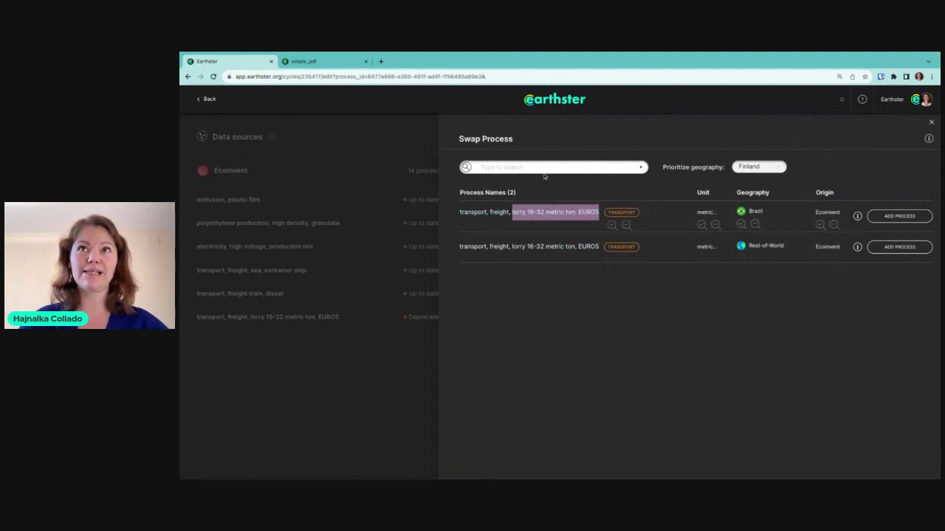
left_click(511, 167)
key("ctrl+v")
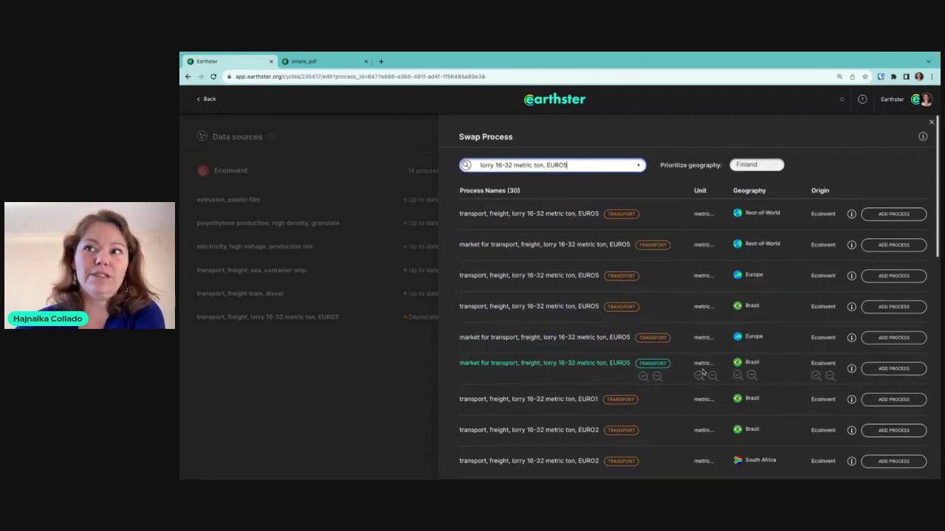
Swap the deprecated lorry process for the European "transport, freight, lorry 16-32 metric ton, EURO5" and close the data sources.
scroll(702, 372, "down", 5)
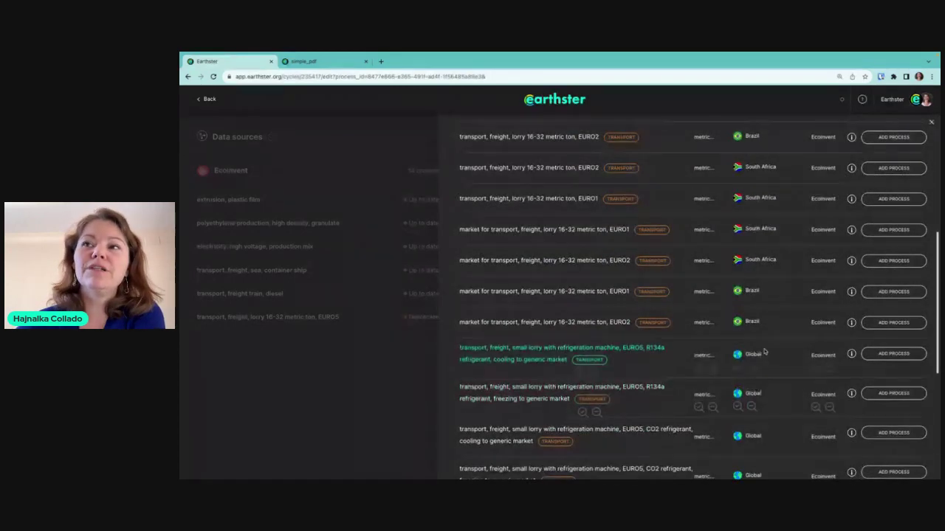
scroll(767, 347, "down", 4)
scroll(771, 272, "up", 9)
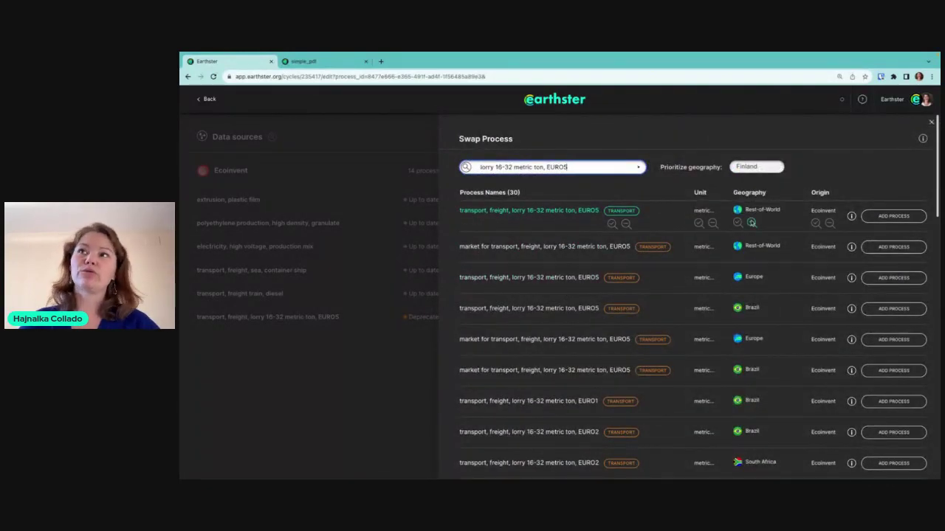
left_click(751, 224)
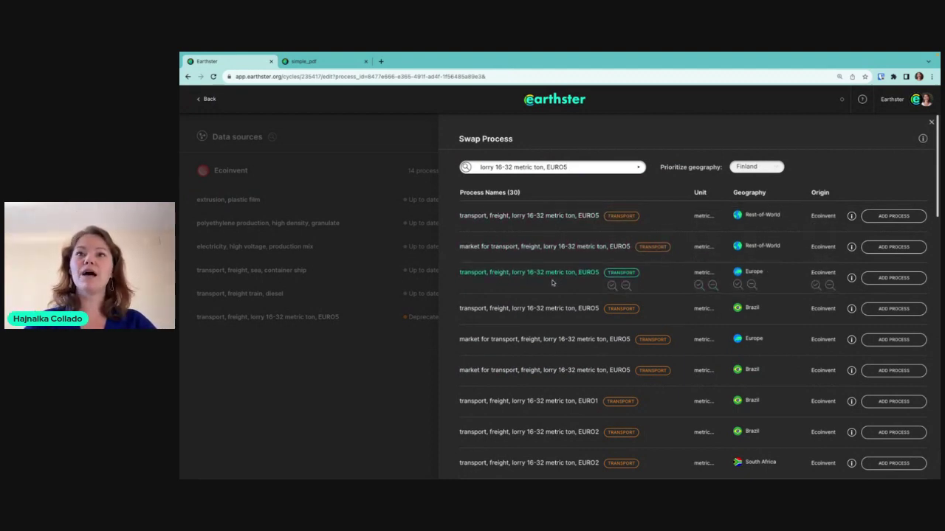
left_click(895, 278)
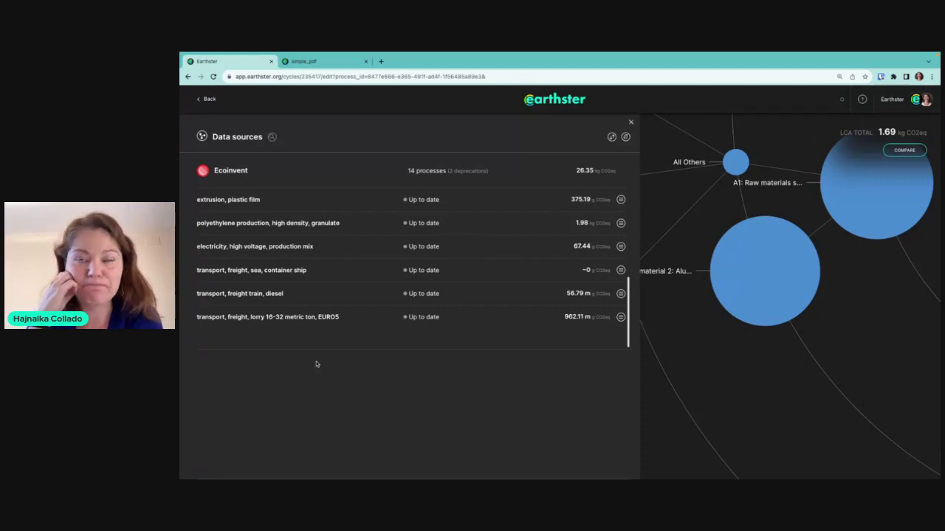
left_click(631, 124)
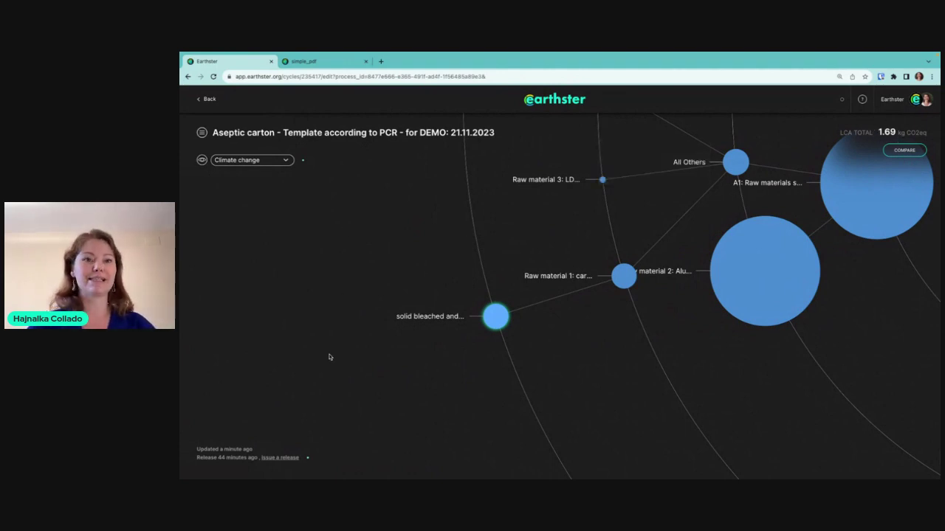
Issue a new release of the cycle named Release 3 with the note "Updated the Ecoinvent processes".
left_click(272, 459)
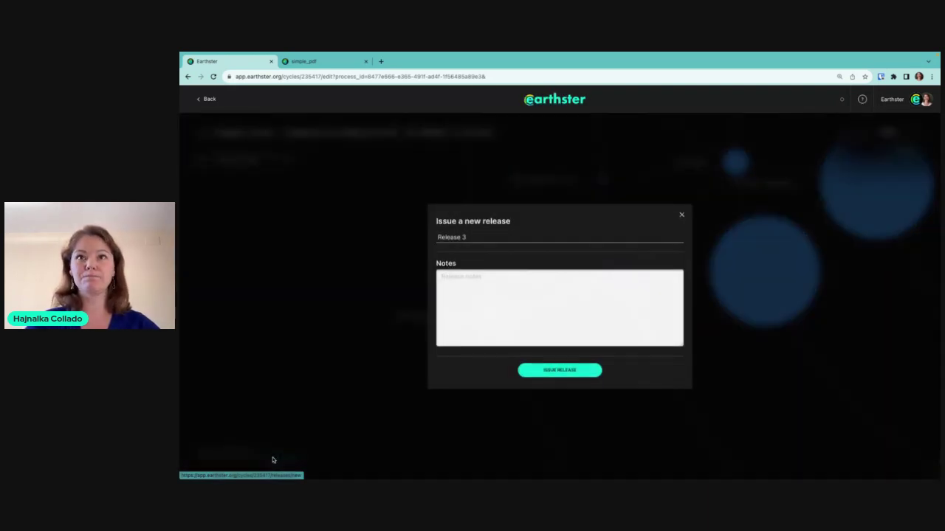
left_click(533, 297)
type("Upd")
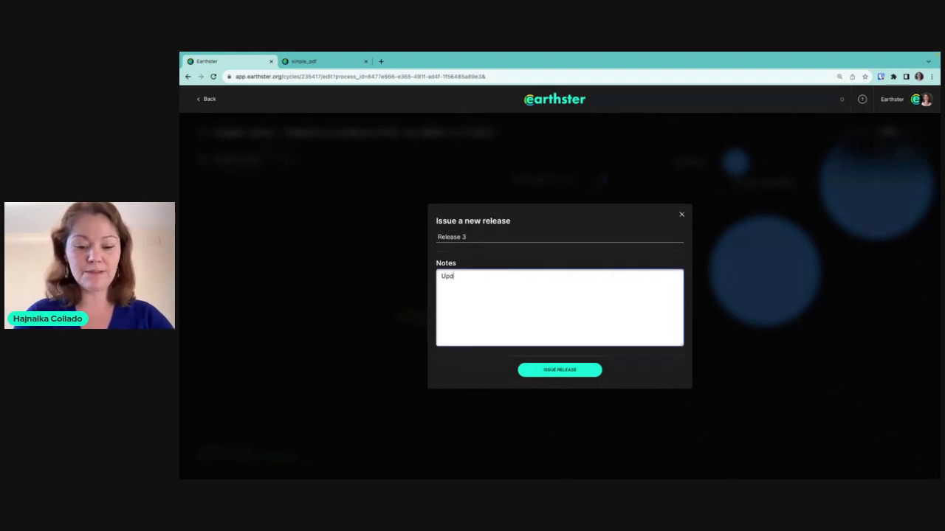
type("ated the Eco")
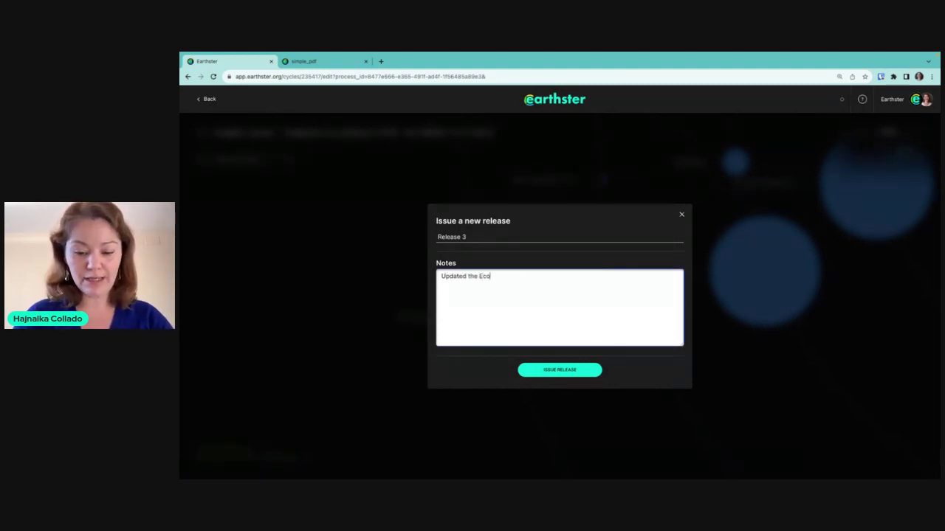
type("invent process")
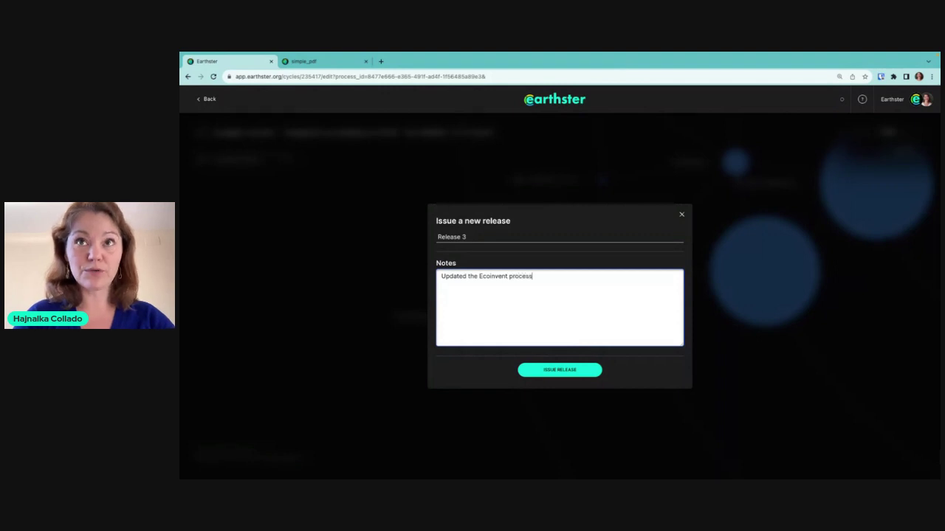
type("es")
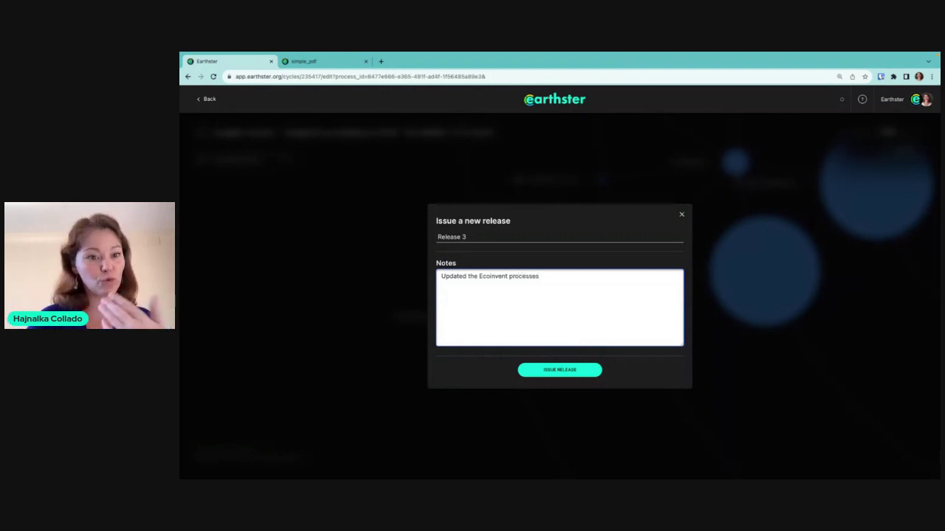
left_click(566, 372)
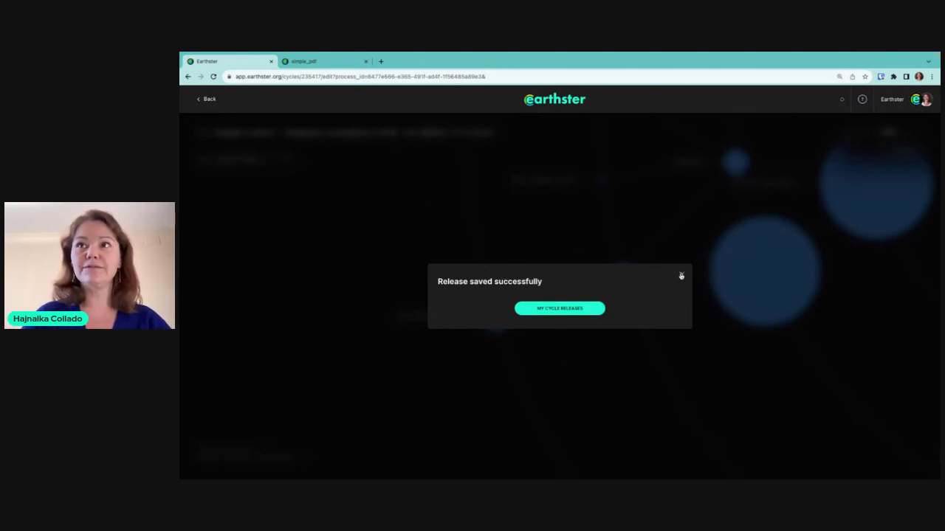
Review the cycle's releases and impact progress, then return to the model.
left_click(540, 310)
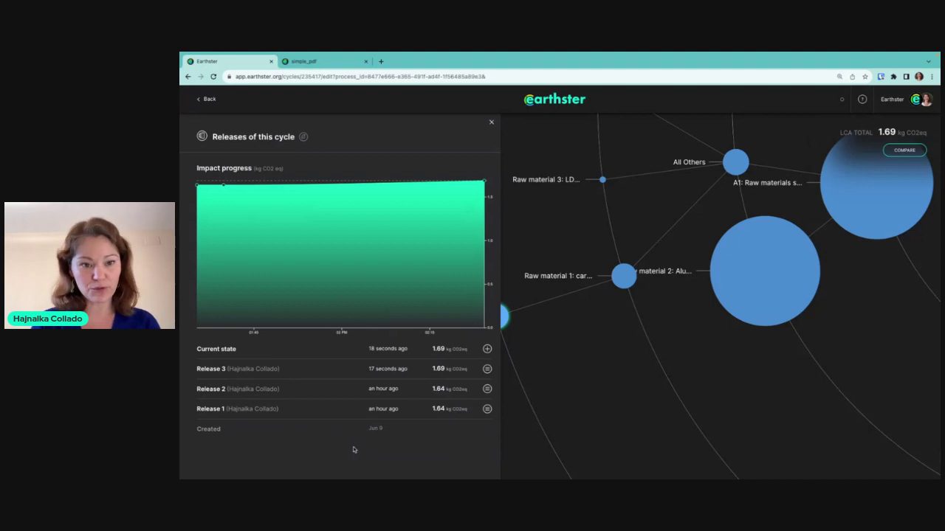
mouse_move(736, 217)
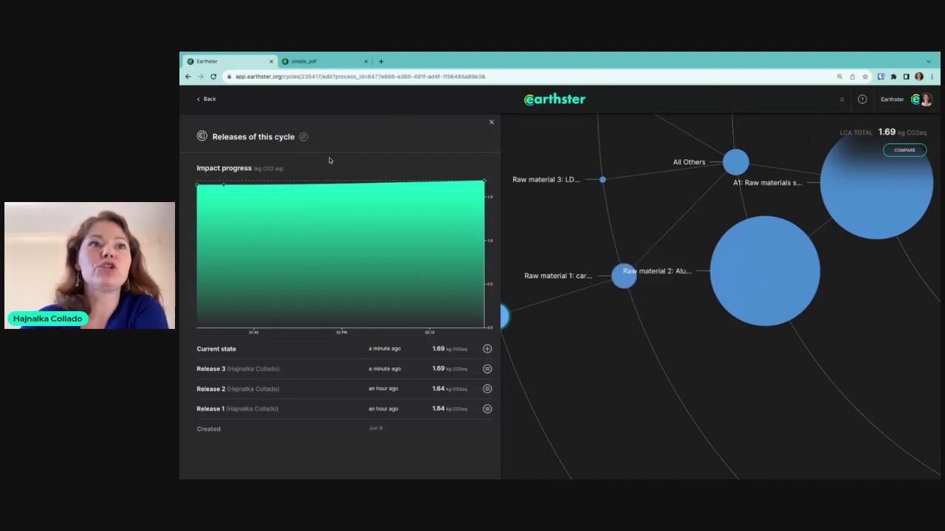
left_click(493, 123)
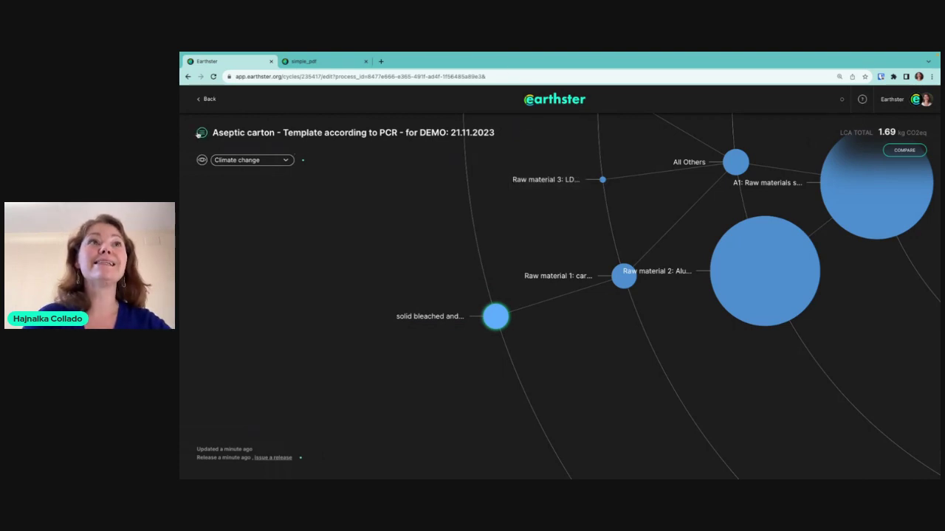
Reopen the cycle's data sources and check the status of the Ecoinvent processes.
left_click(200, 134)
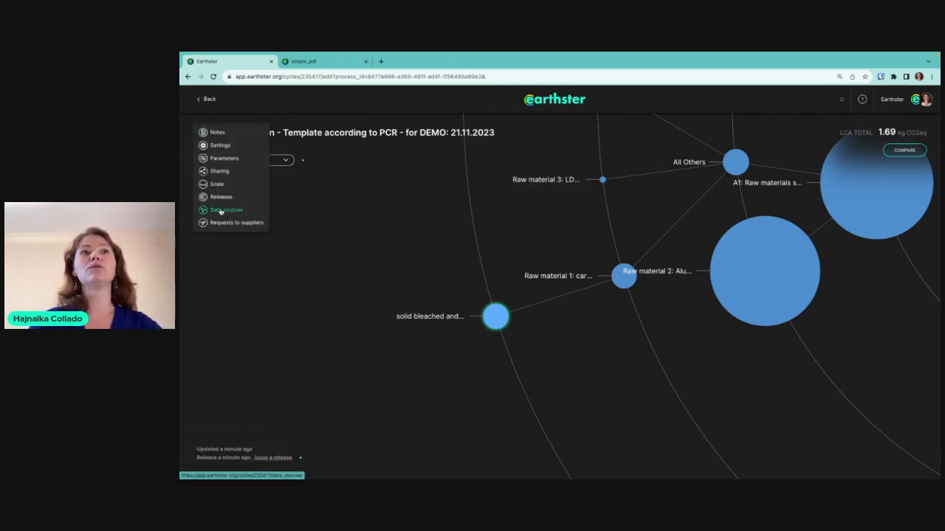
left_click(220, 211)
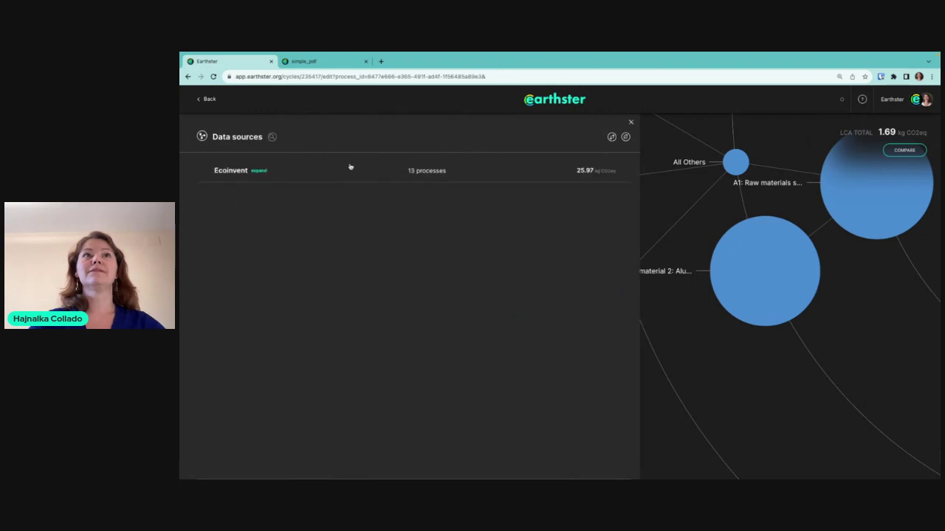
left_click(391, 172)
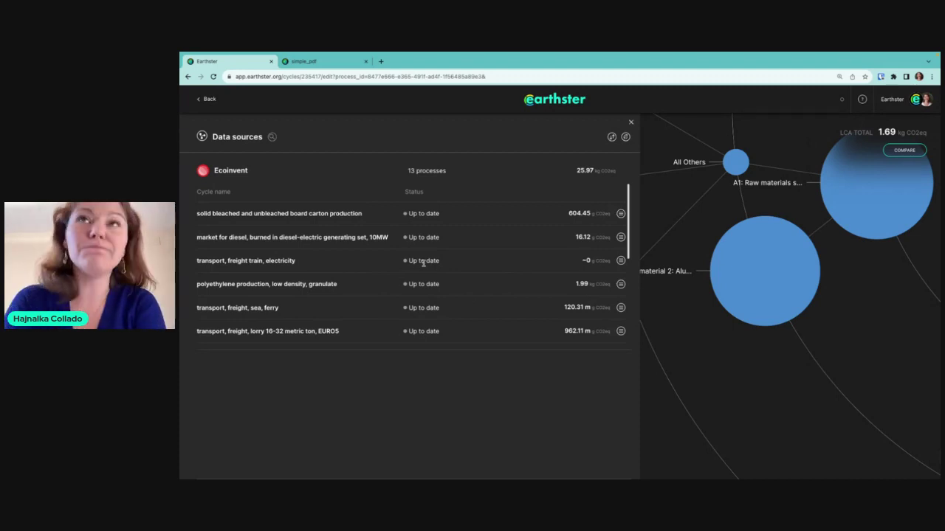
left_click(631, 122)
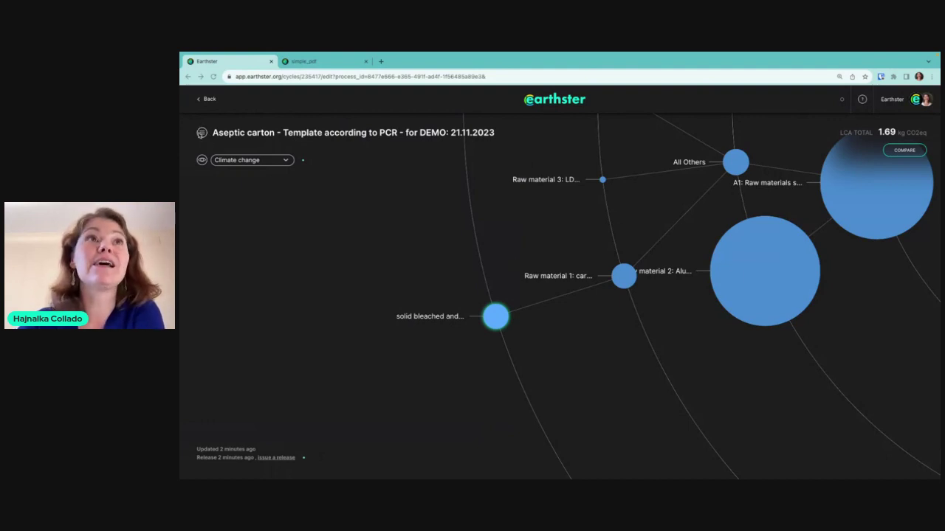
left_click(202, 134)
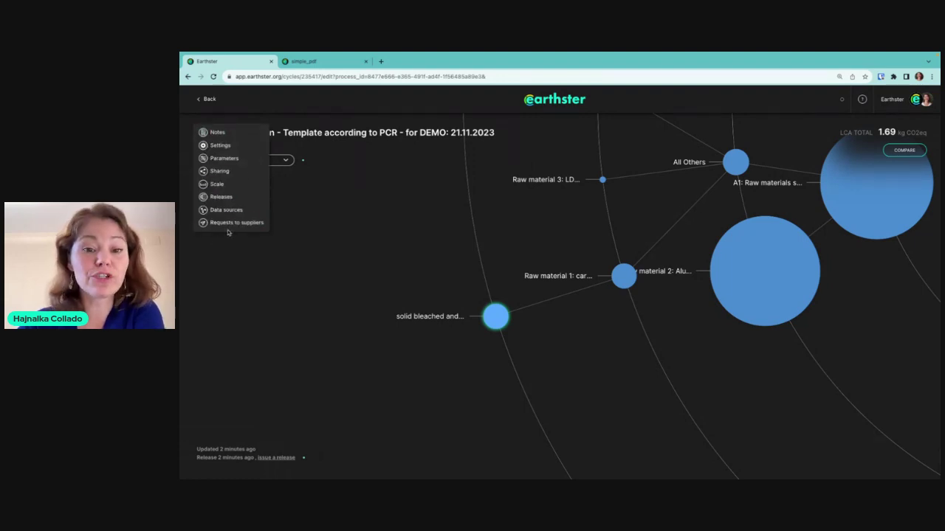
left_click(332, 230)
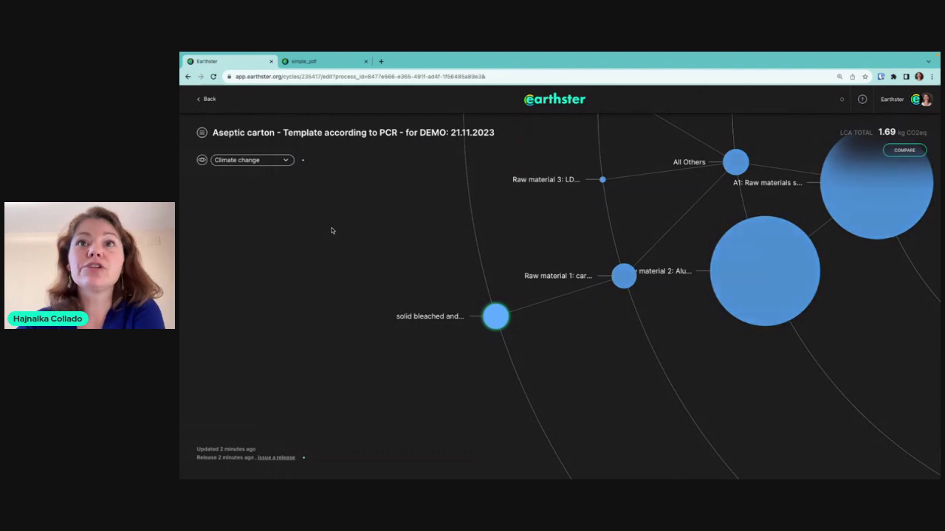
Open the primary aluminium market process under Raw material 2: Aluminium foil and read through its original Ecoinvent cycle details.
left_click(741, 261)
left_click(740, 262)
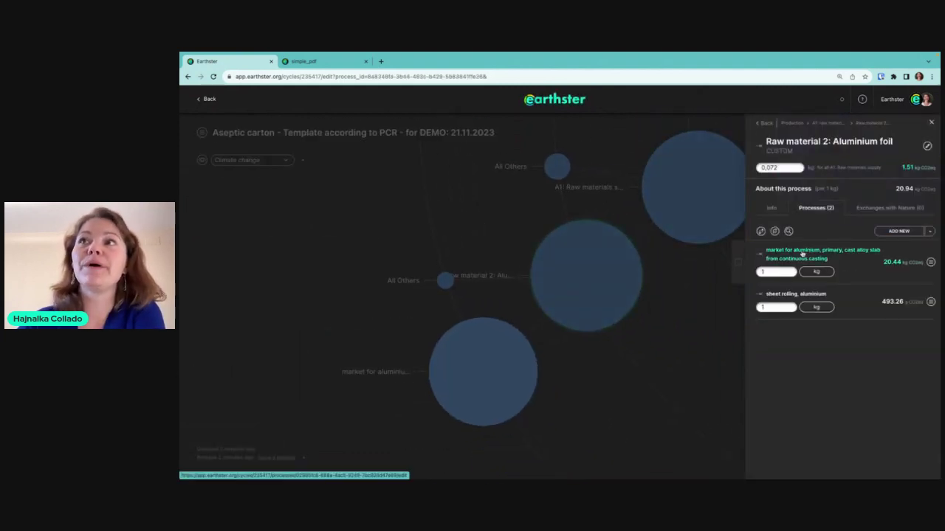
left_click(804, 253)
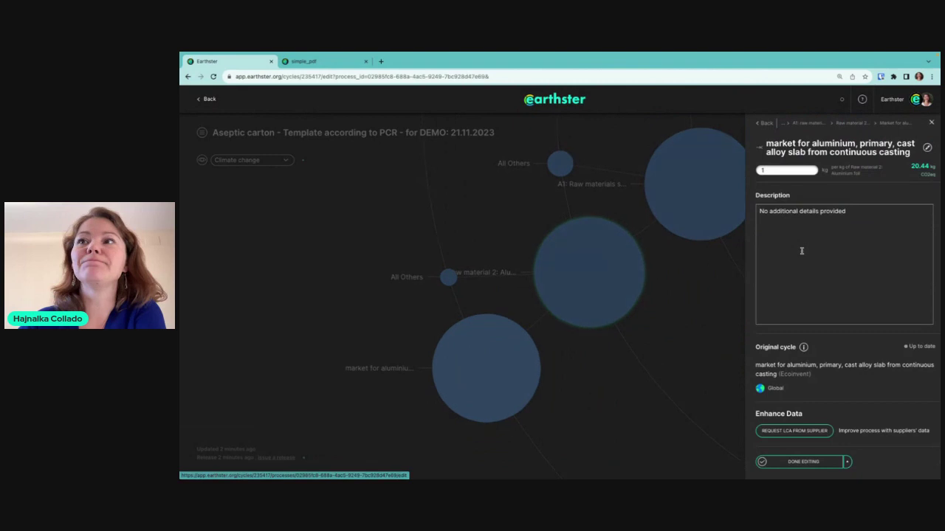
left_click(803, 348)
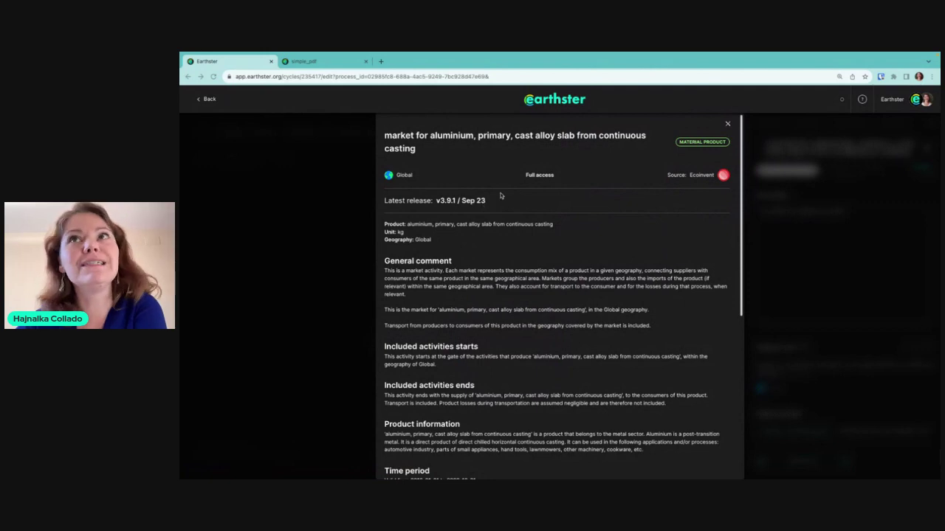
scroll(455, 294, "down", 5)
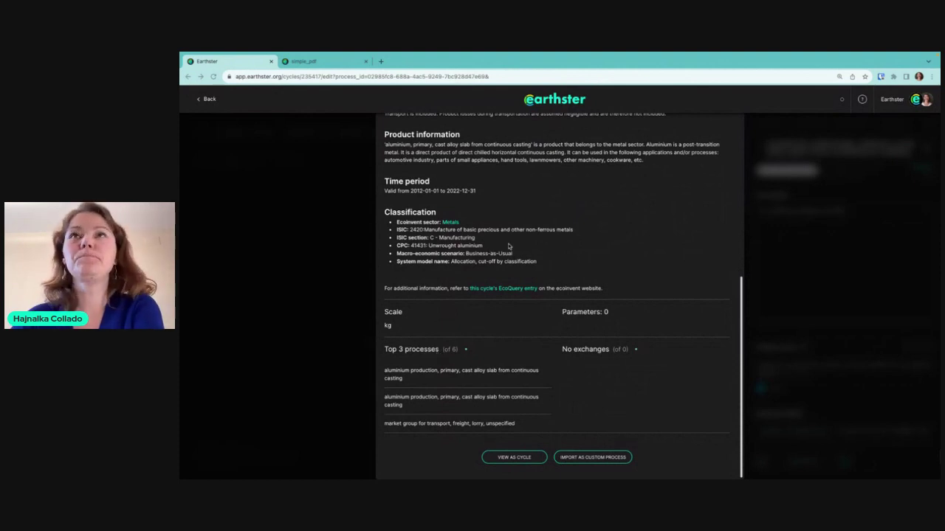
scroll(516, 244, "up", 5)
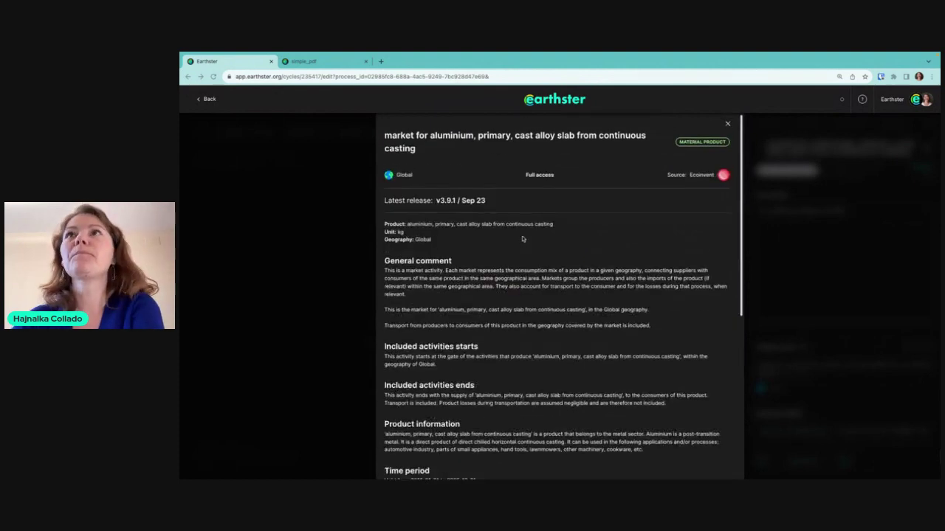
left_click(727, 124)
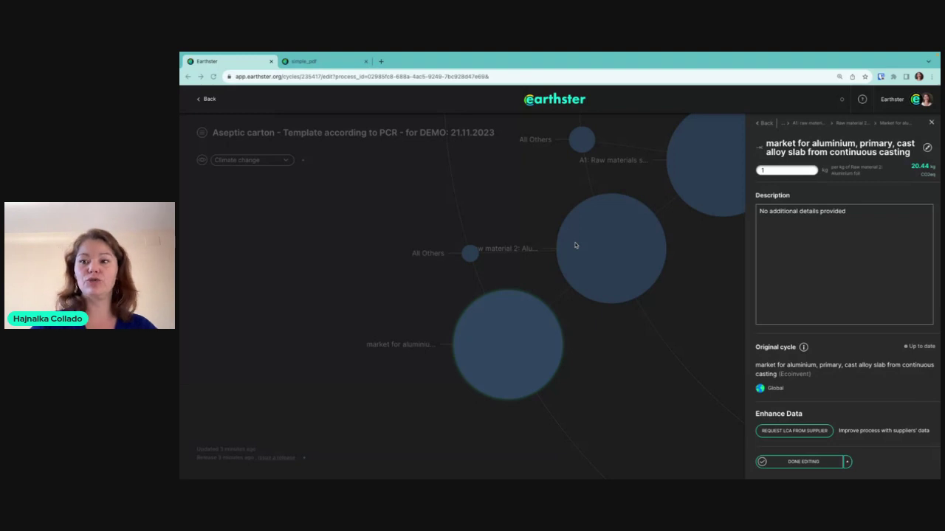
Open the in-app help, view the article on using other organizations' cycles as a template, and return to the help home.
left_click(860, 103)
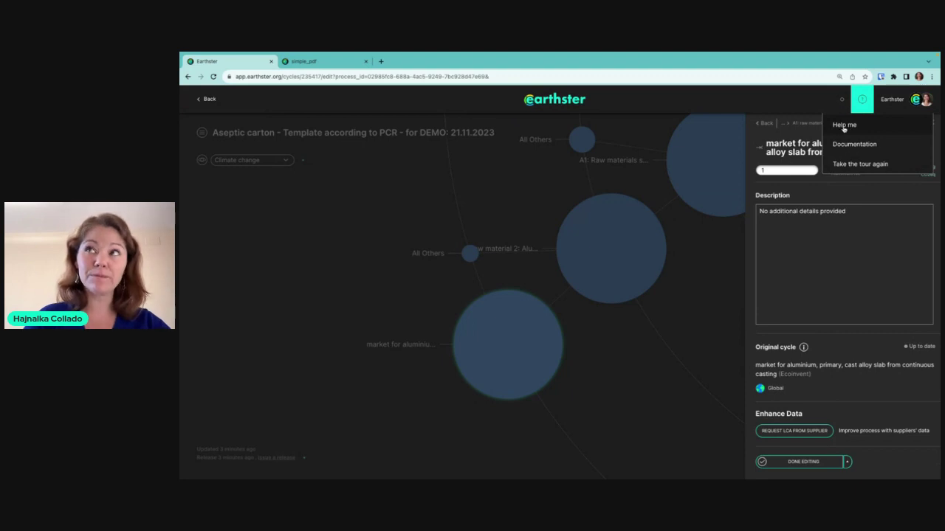
left_click(844, 127)
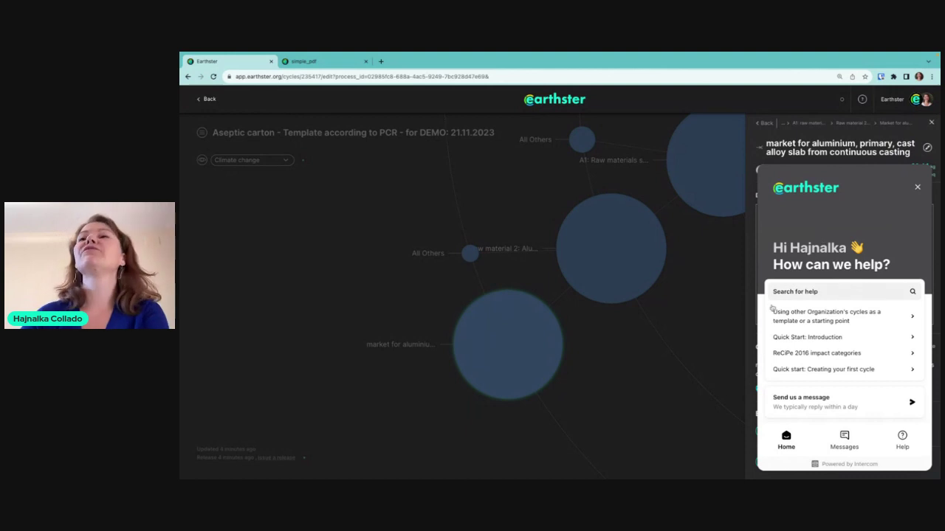
left_click(810, 322)
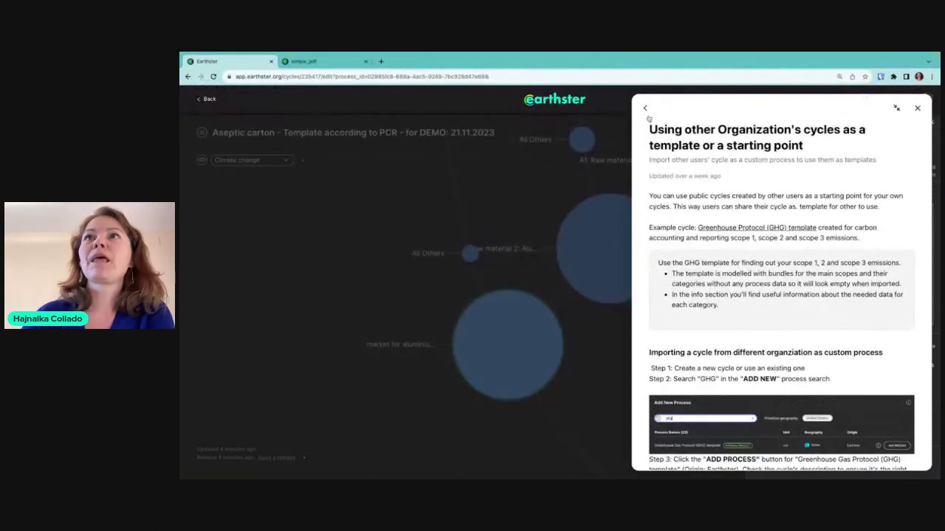
left_click(644, 108)
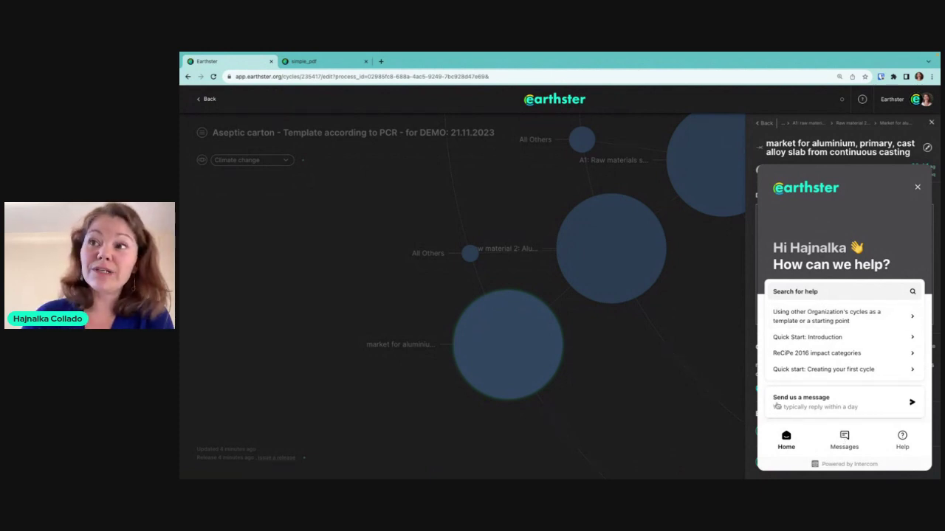
Send the support team the message "Can you please update all of our cycles" and close the help messenger.
left_click(844, 440)
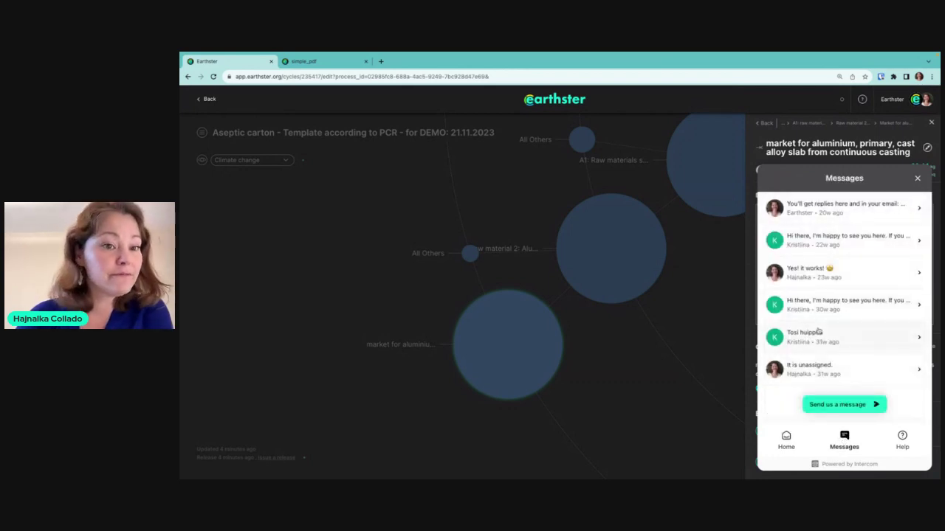
left_click(829, 406)
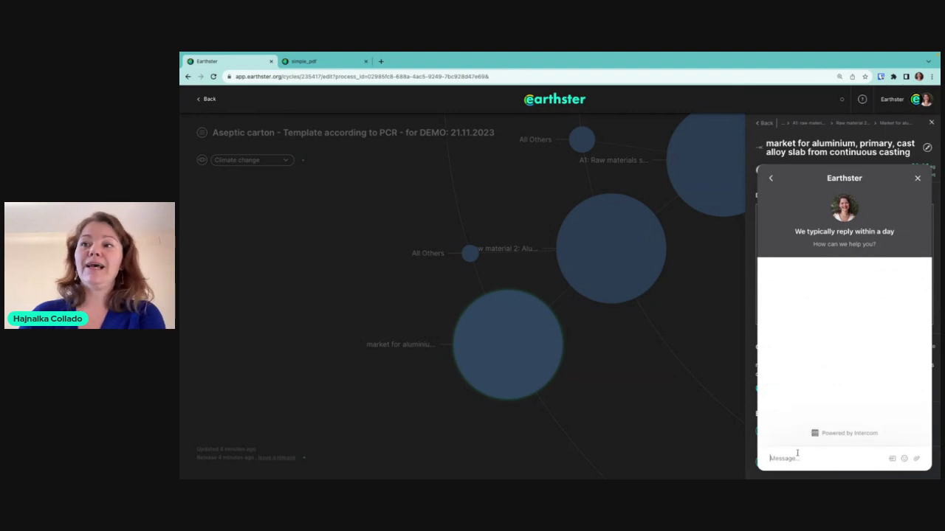
type("Can ")
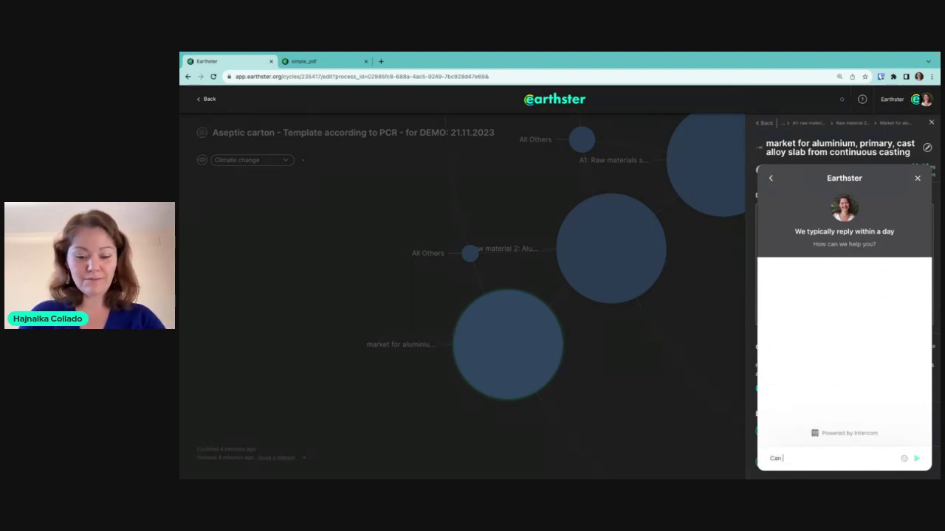
type("you please updat")
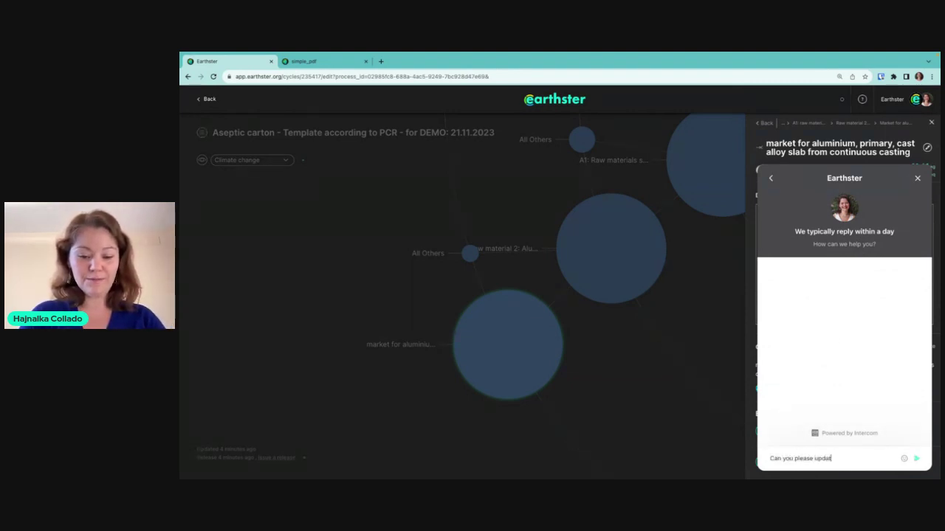
type("e all of our cycles")
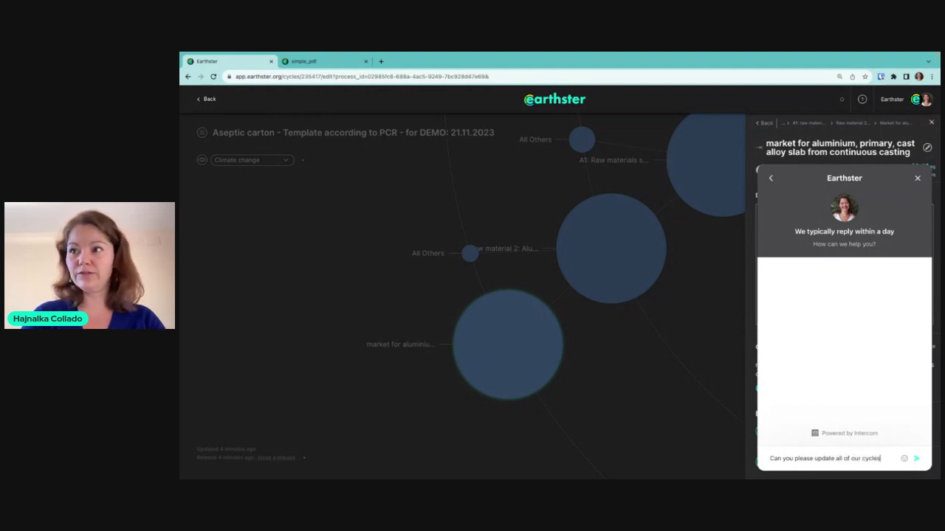
key("Return")
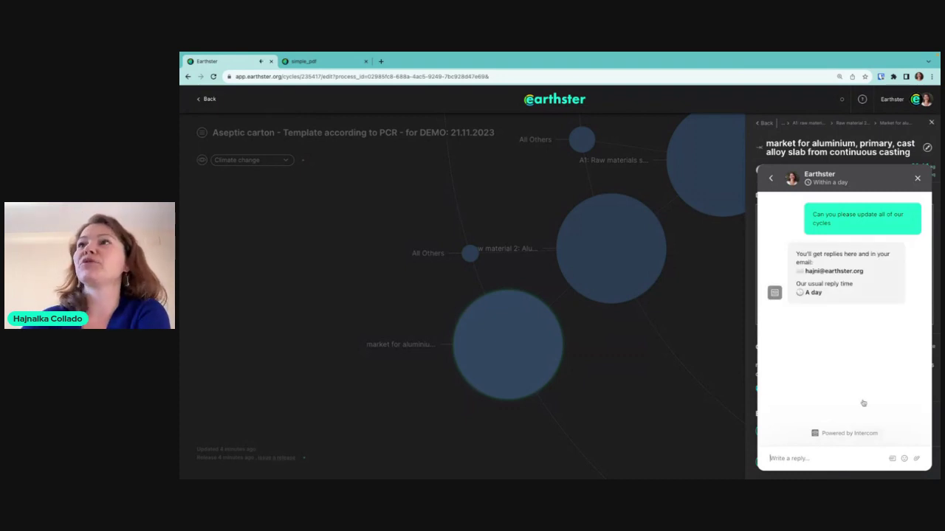
left_click(917, 179)
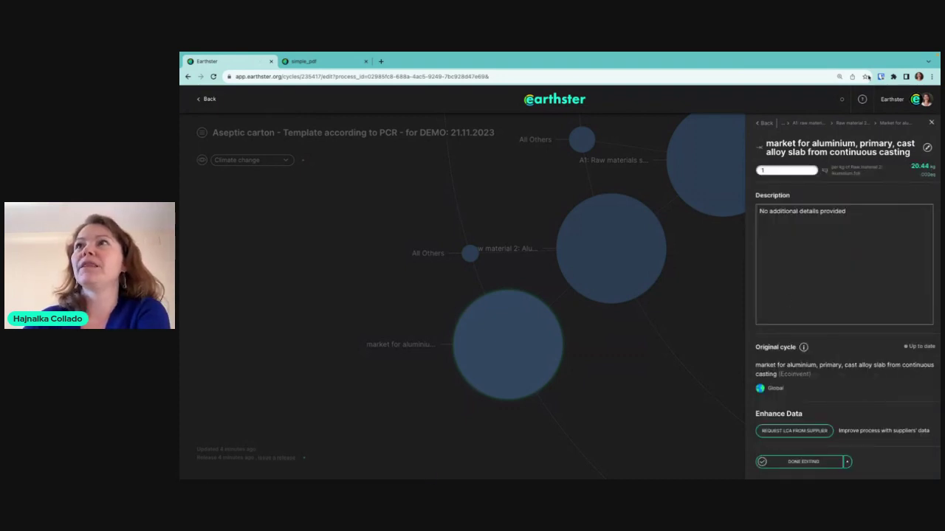
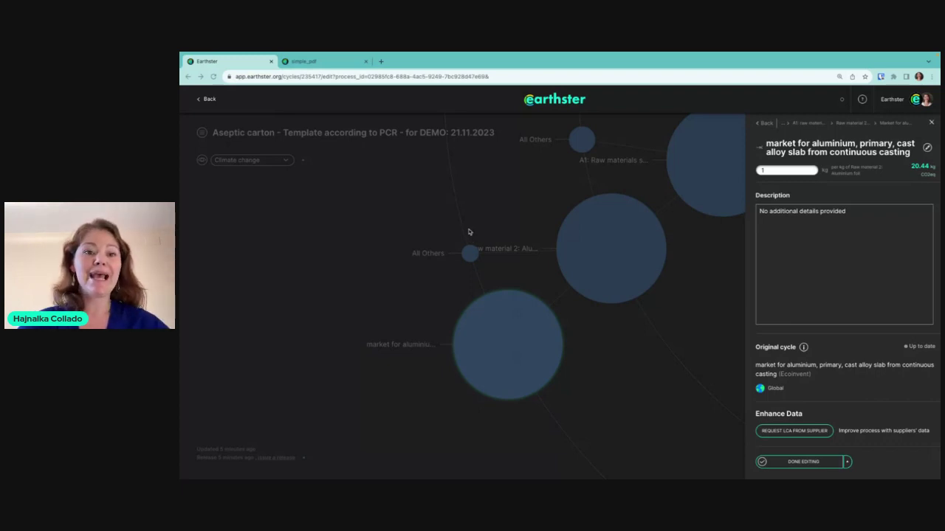
Highlight the cycle's ID number within the page address.
left_click(312, 78)
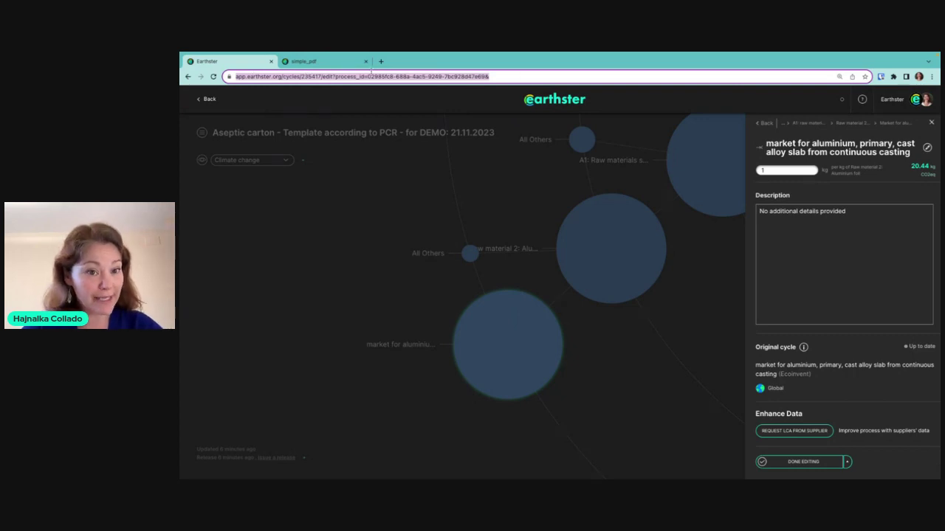
left_click(344, 77)
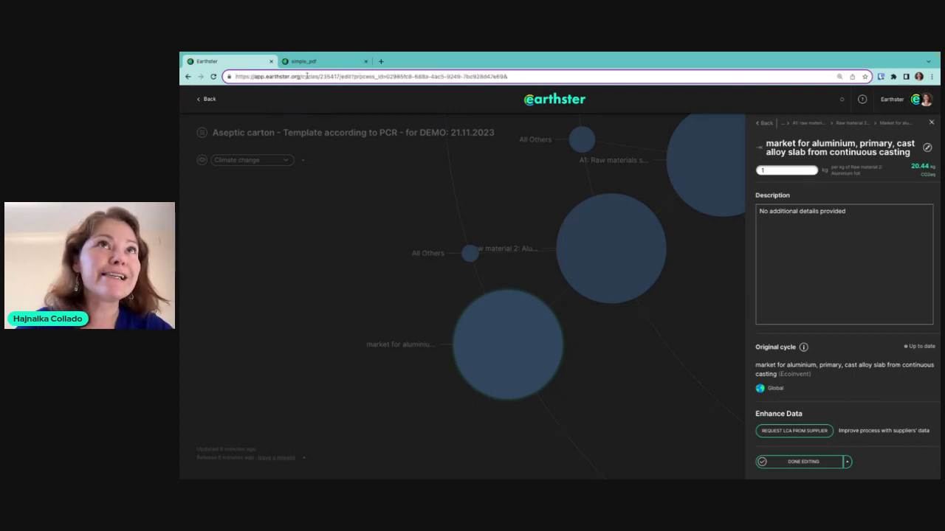
left_click_drag(300, 77, 340, 78)
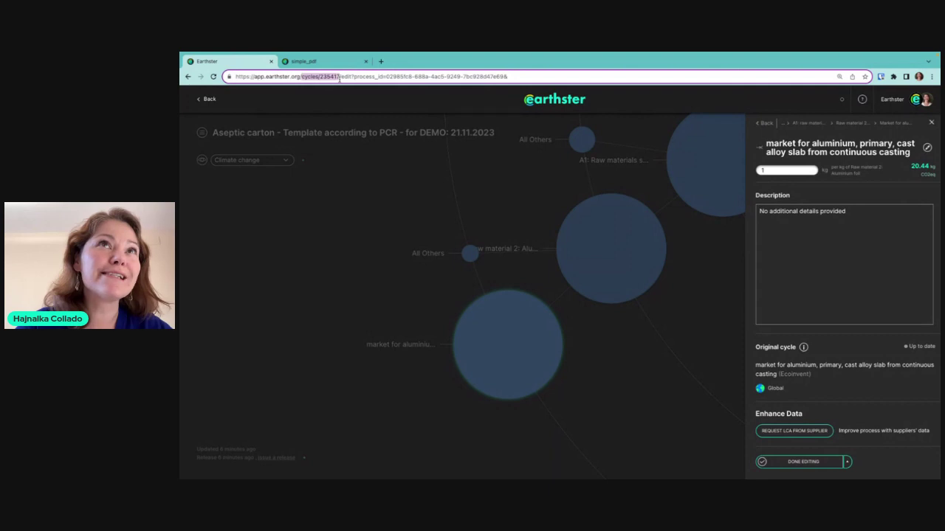
double_click(333, 77)
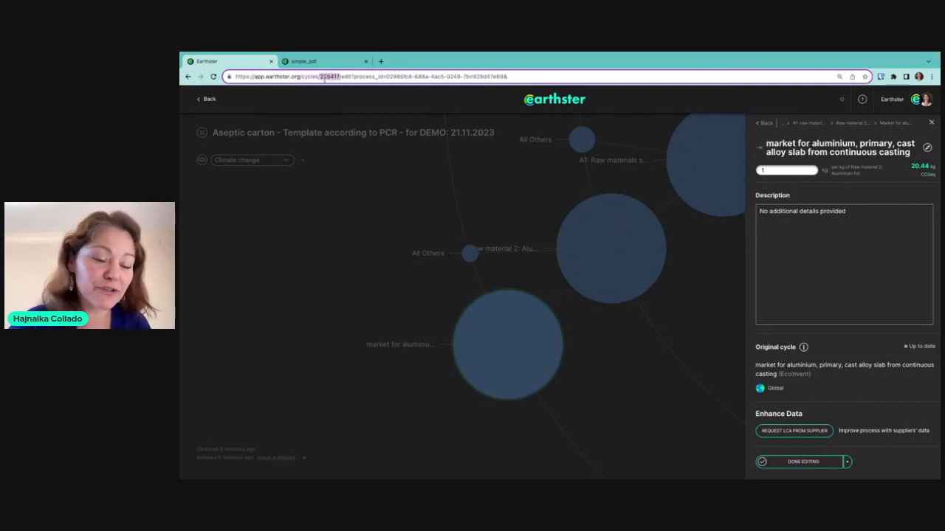
key("ctrl+plus")
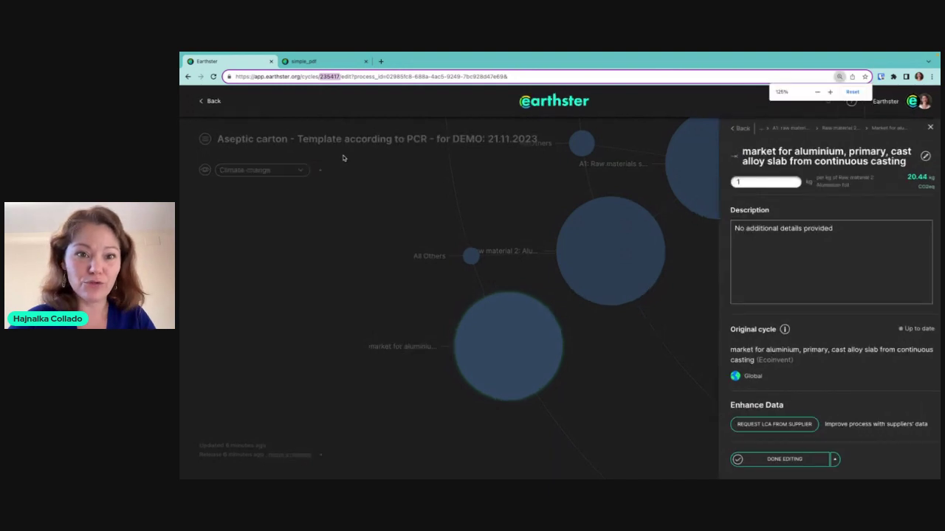
key("ctrl+minus")
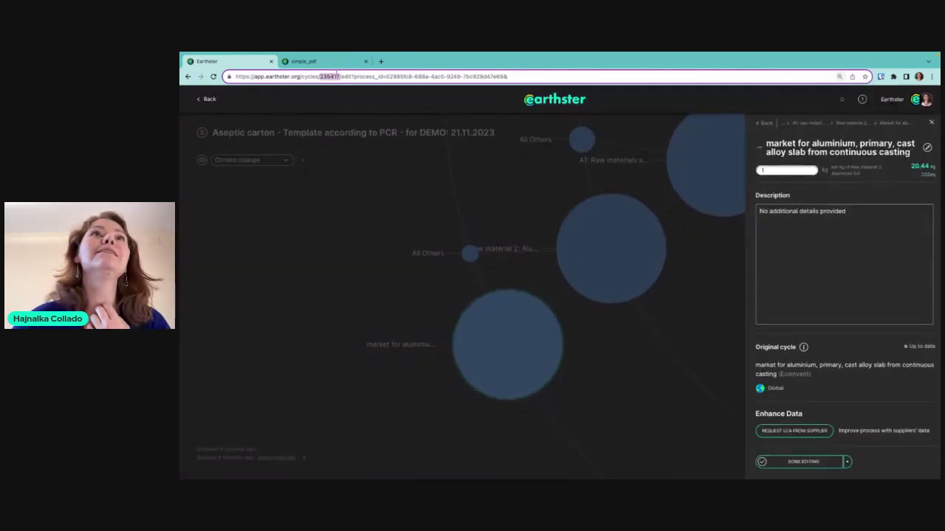
Close the aluminium process details and view the cycle's Water use impacts across the Production stage and its raw materials.
left_click(343, 166)
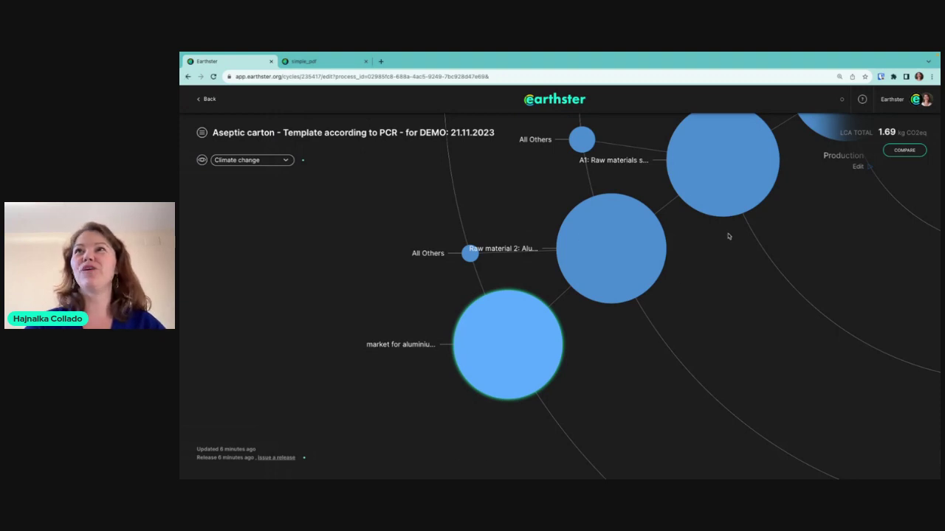
left_click(731, 168)
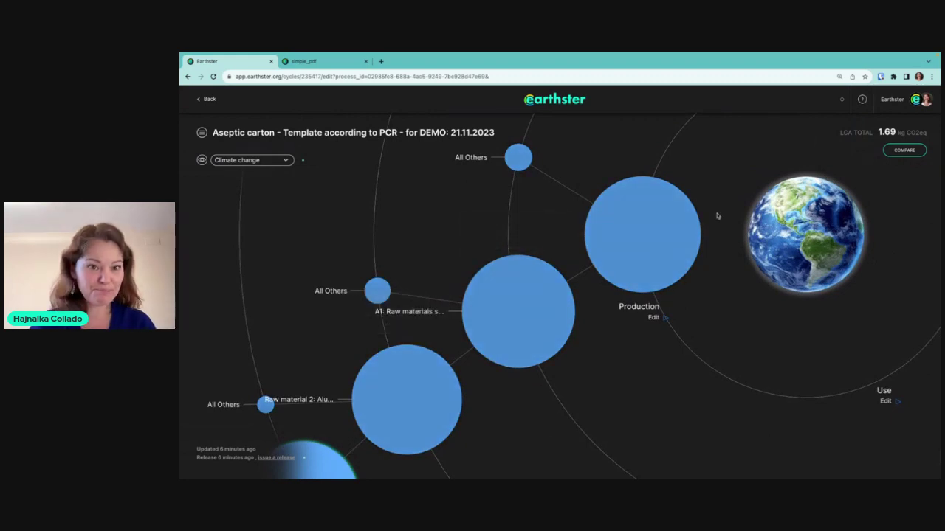
left_click(271, 162)
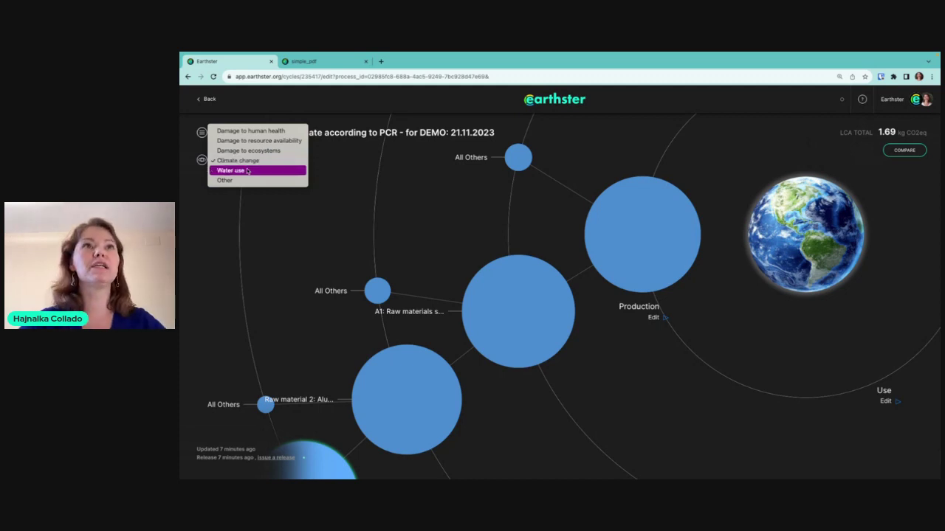
left_click(248, 170)
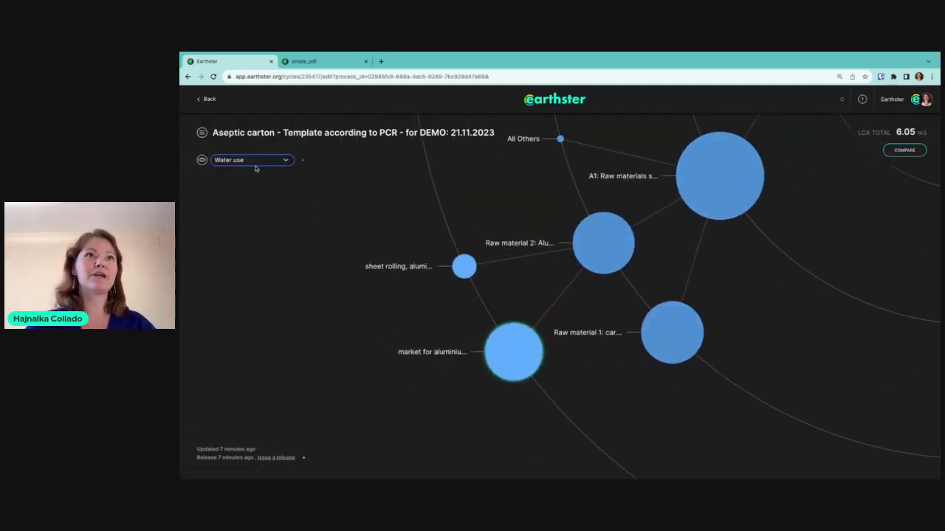
left_click_drag(656, 146, 407, 322)
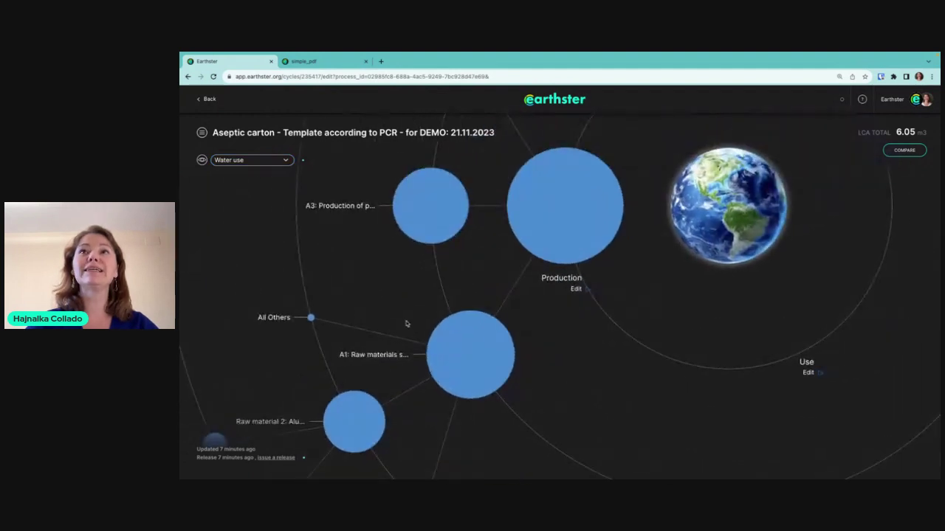
left_click_drag(643, 196, 494, 382)
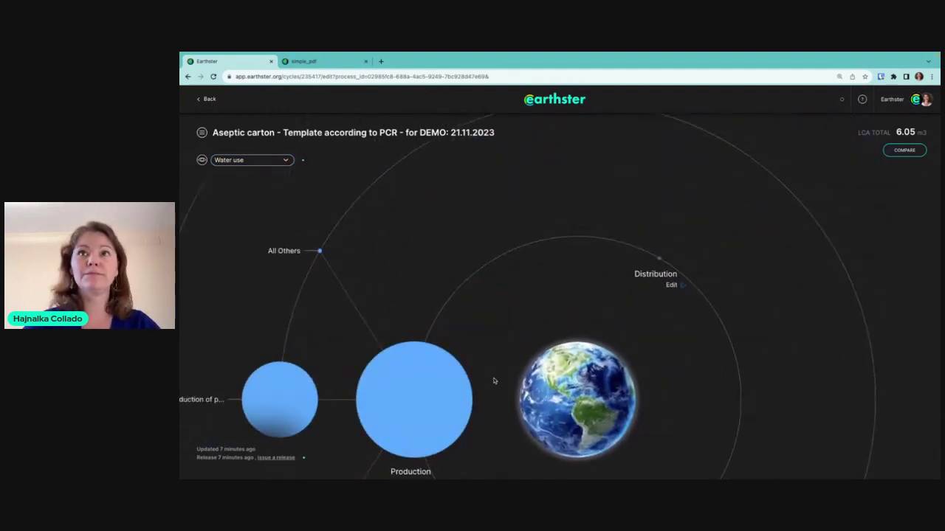
View the cycle's impact results for the IPCC 2021 method and the category Default (GWP100), Biogenic.
left_click(285, 160)
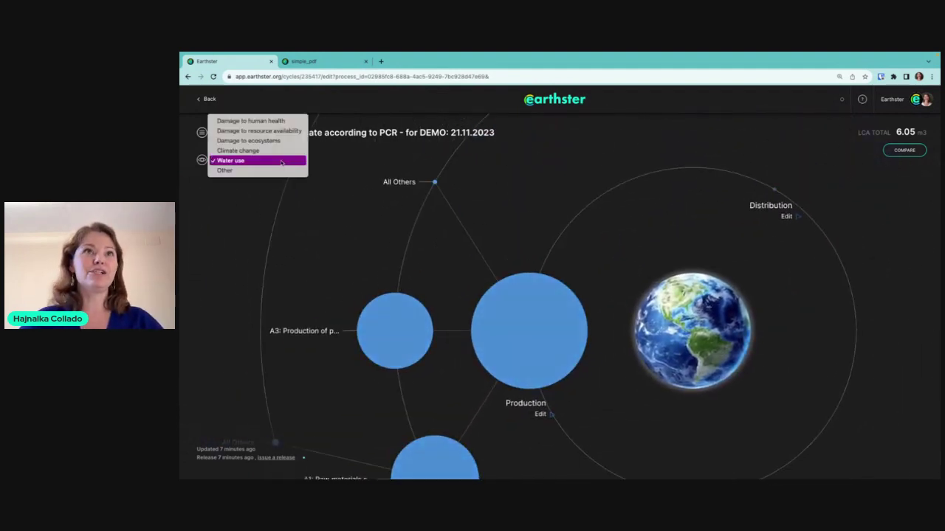
left_click(238, 171)
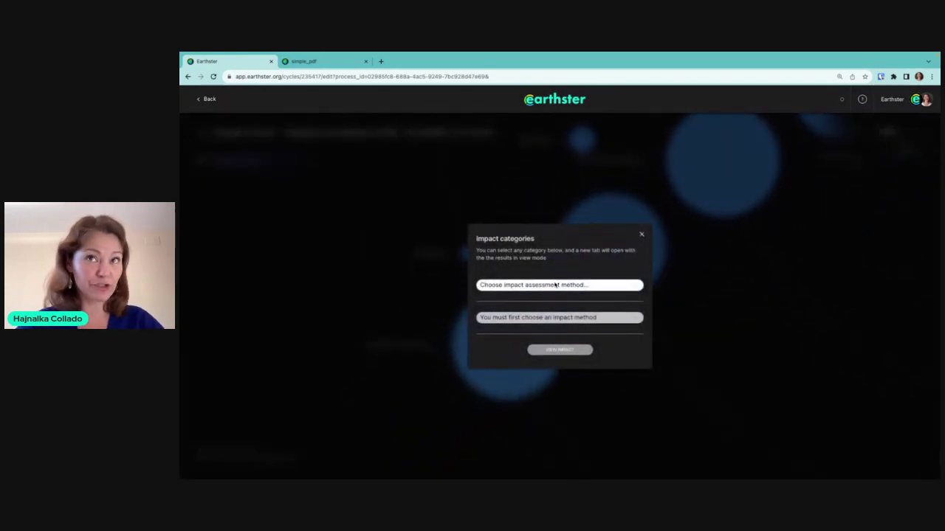
left_click(522, 287)
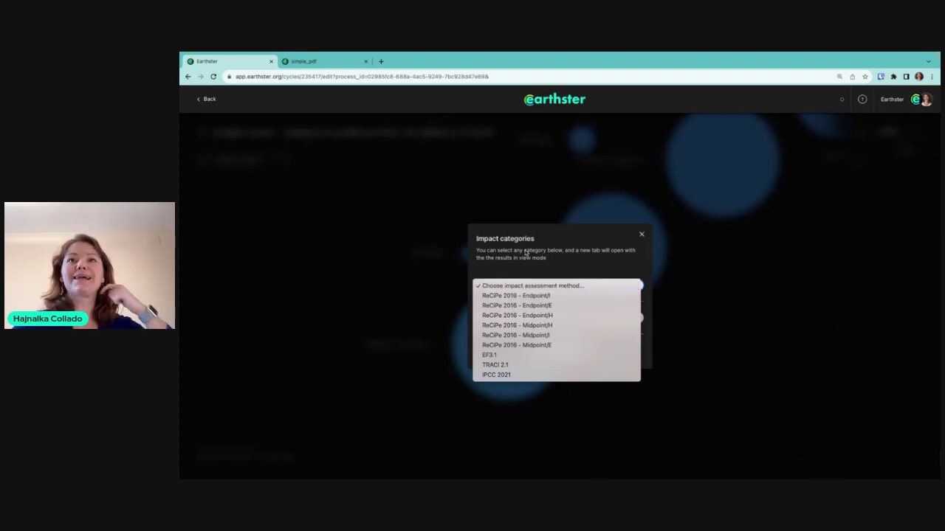
left_click(500, 376)
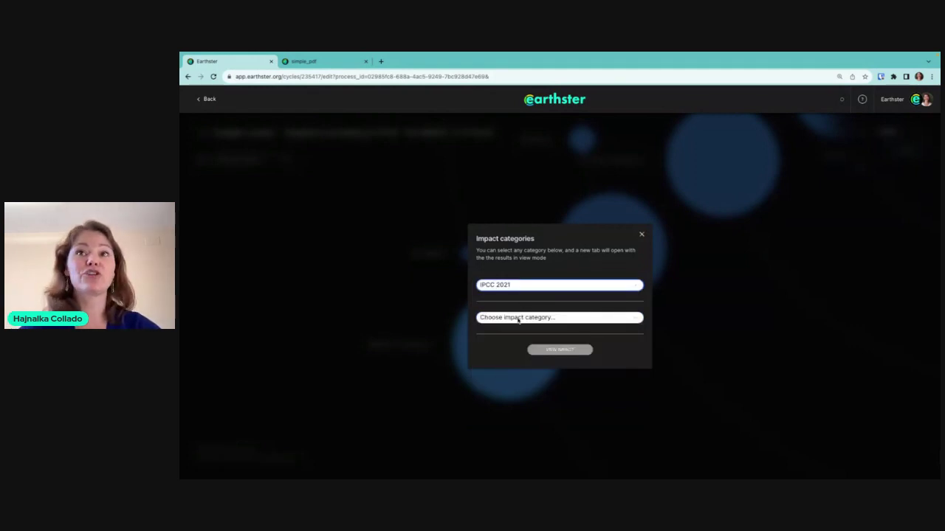
left_click(519, 317)
scroll(533, 367, "down", 2)
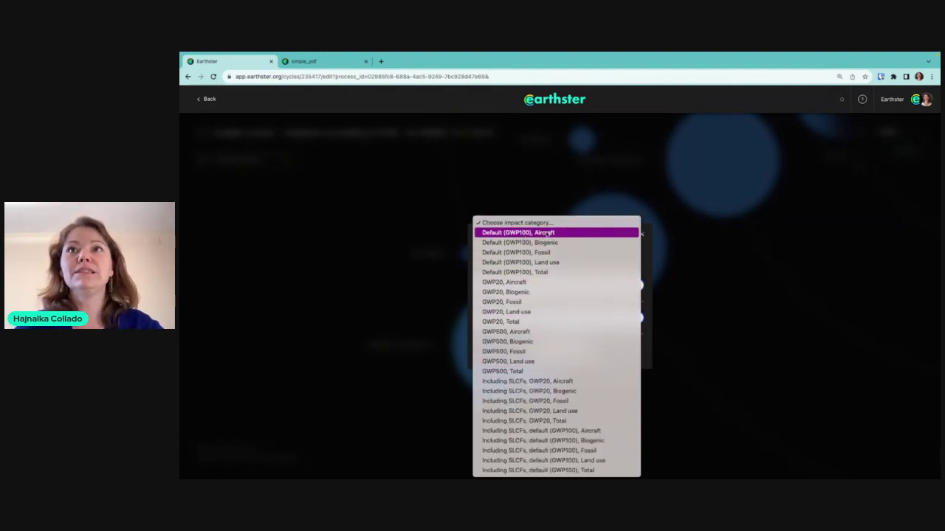
left_click(492, 245)
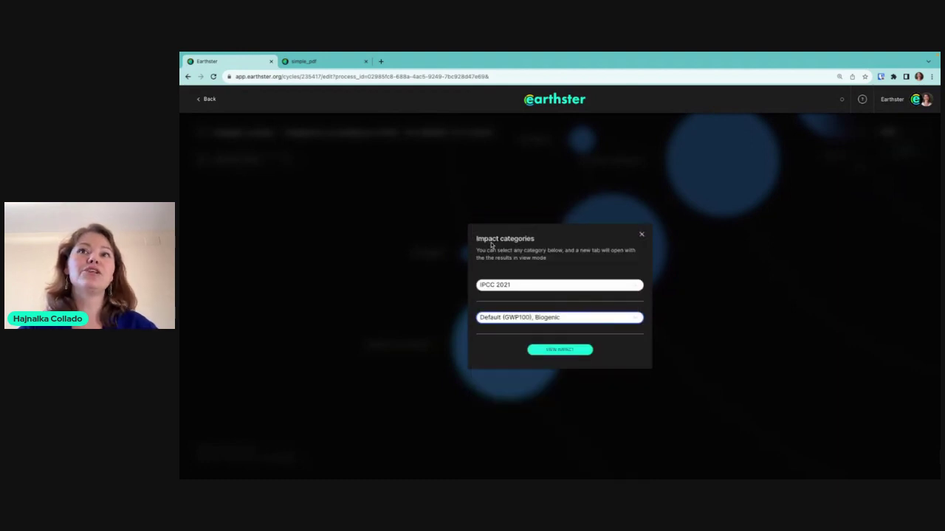
left_click(549, 351)
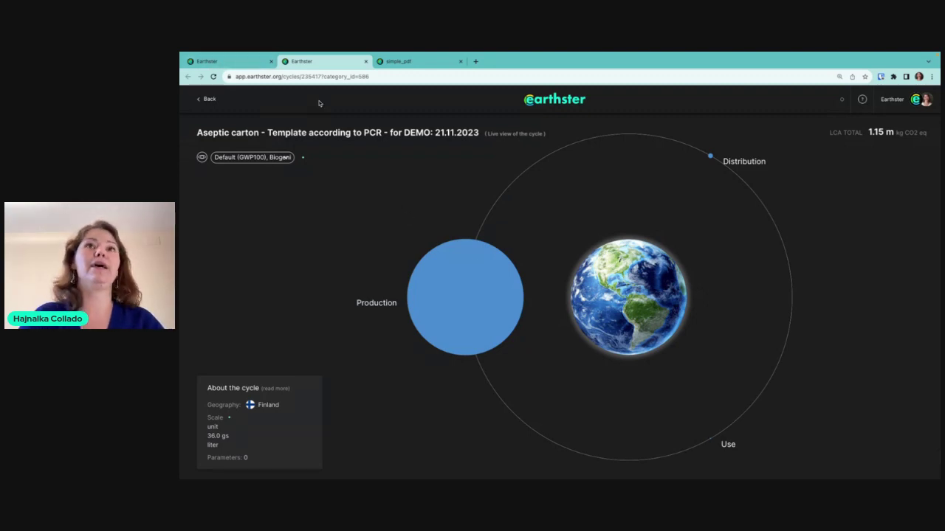
Drill down the biogenic results from Production through A1: Raw materials supply to Raw material 2: Aluminium foil.
left_click(437, 288)
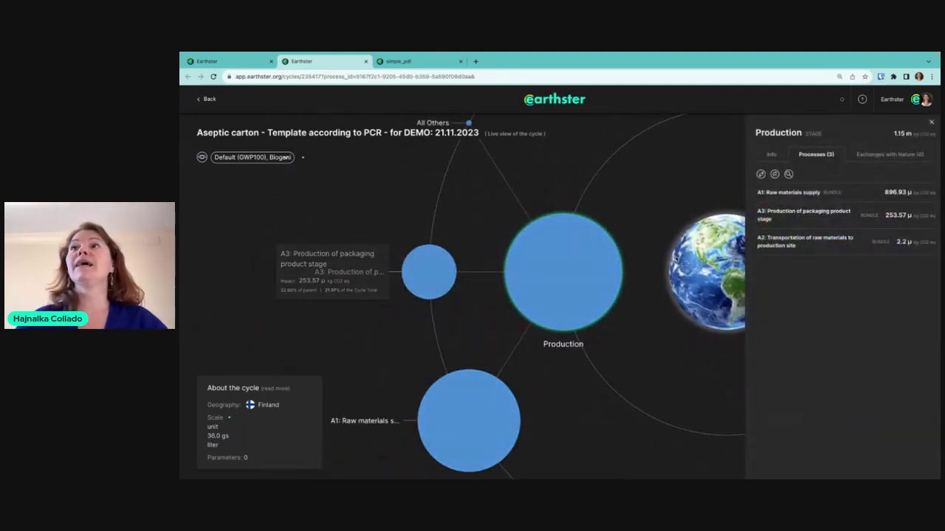
left_click(783, 194)
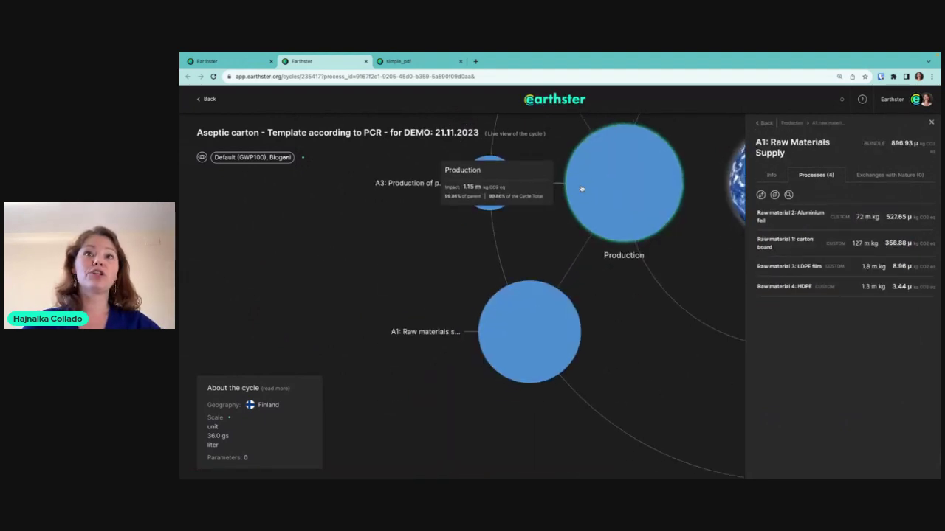
left_click(504, 330)
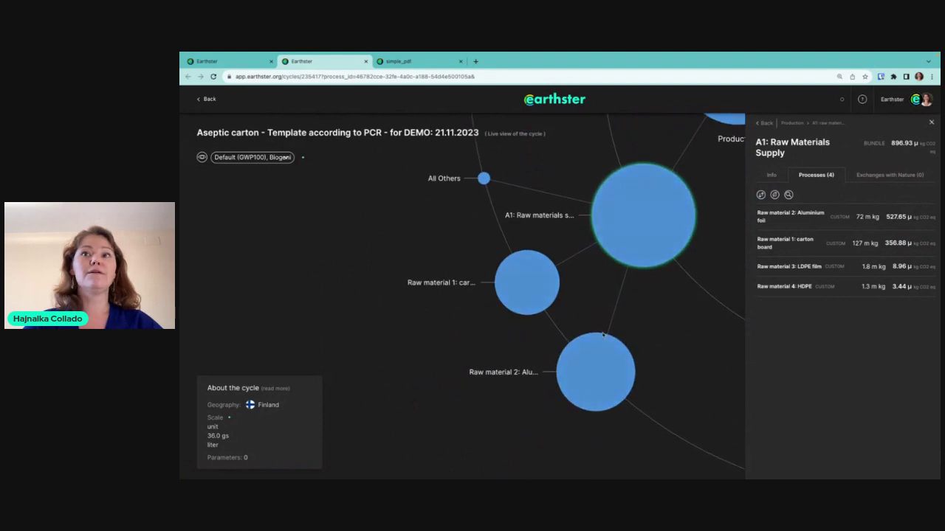
left_click(596, 374)
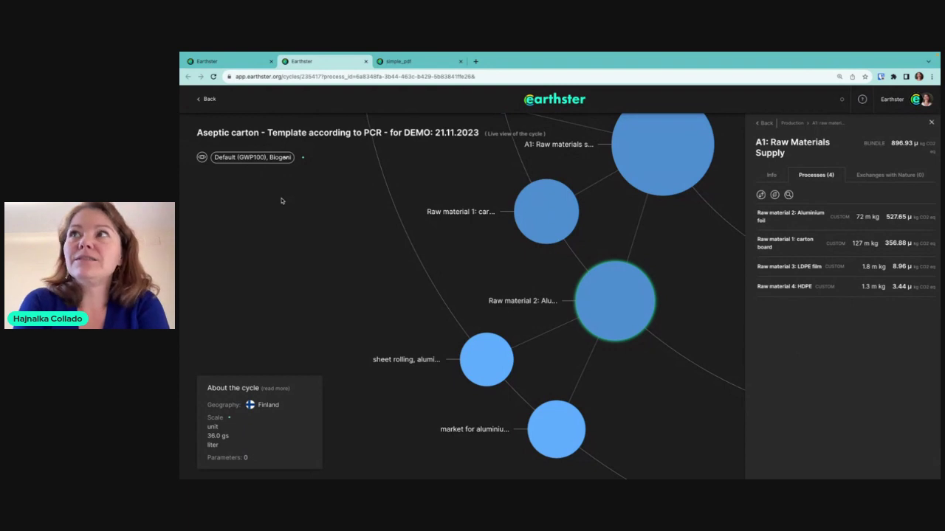
Review the impact categories available for the IPCC 2021 method and close the impact selection without choosing a category.
left_click(255, 159)
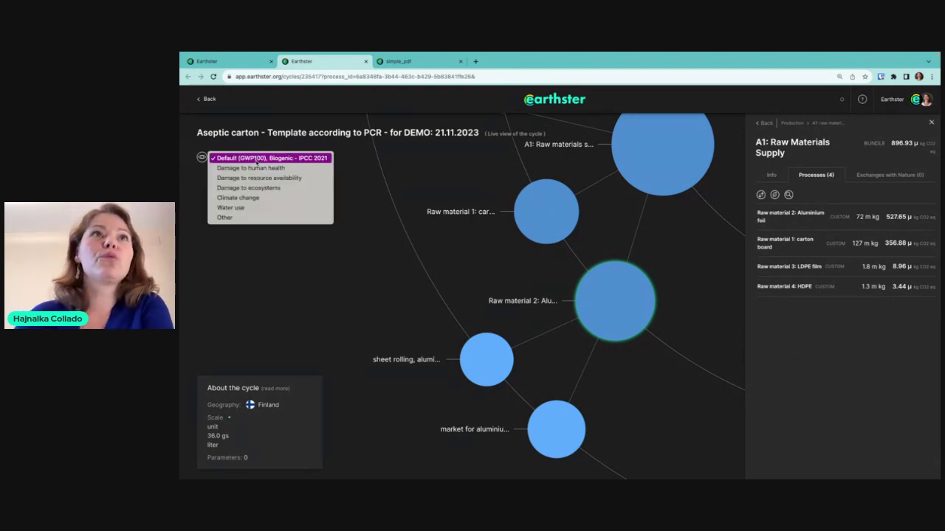
left_click(238, 218)
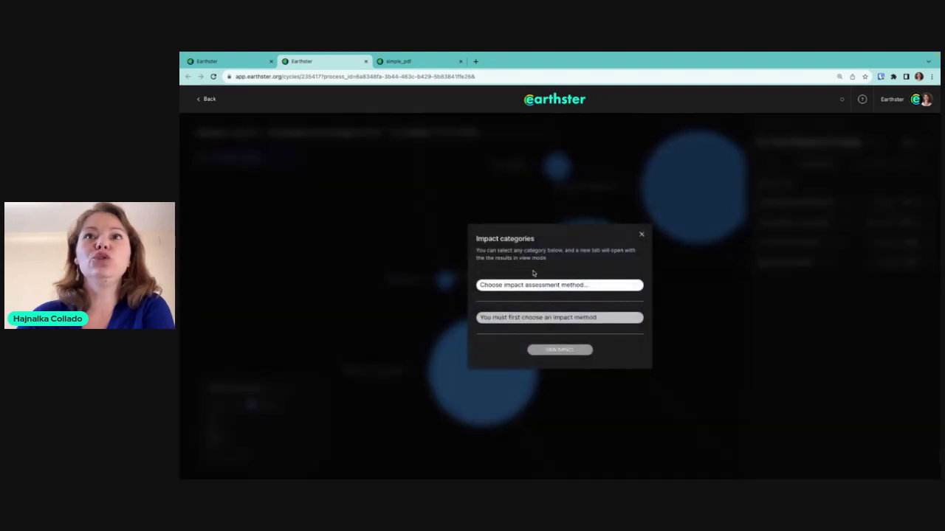
left_click(530, 284)
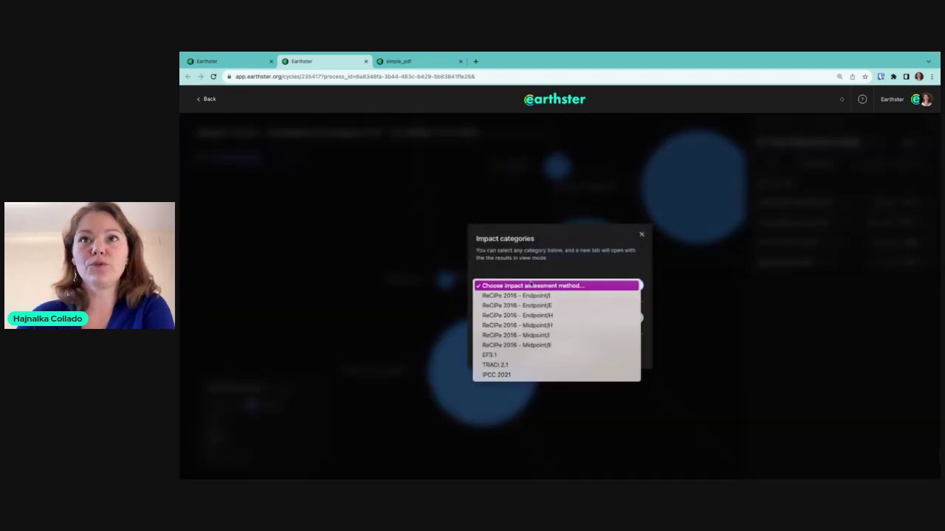
left_click(505, 375)
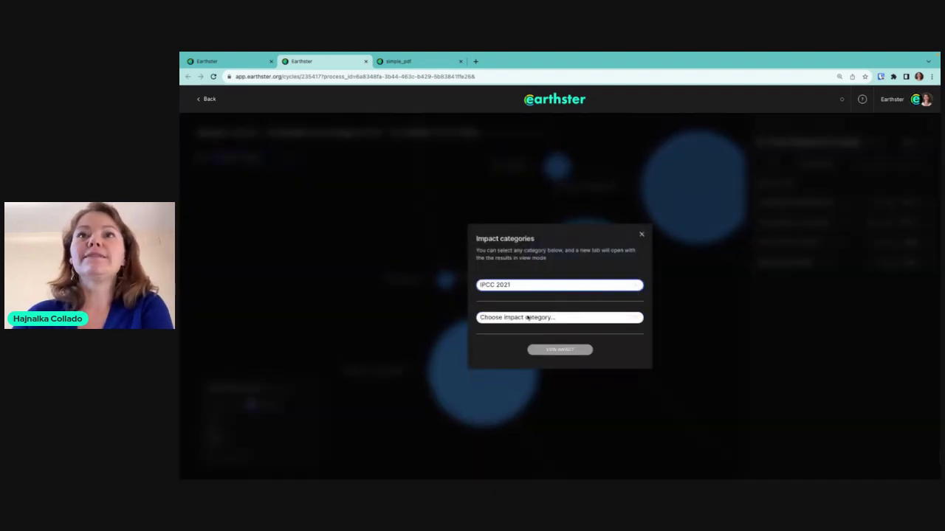
left_click(528, 317)
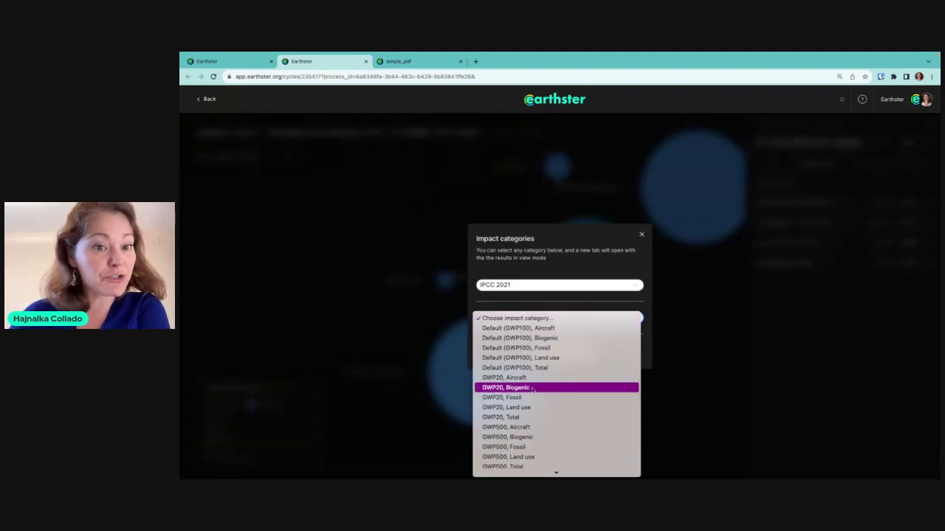
scroll(546, 403, "down", 3)
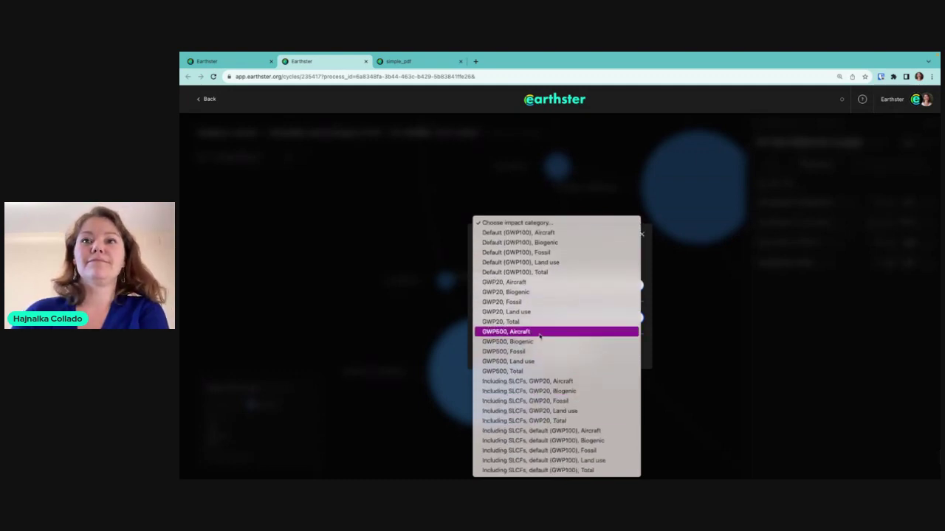
left_click(452, 245)
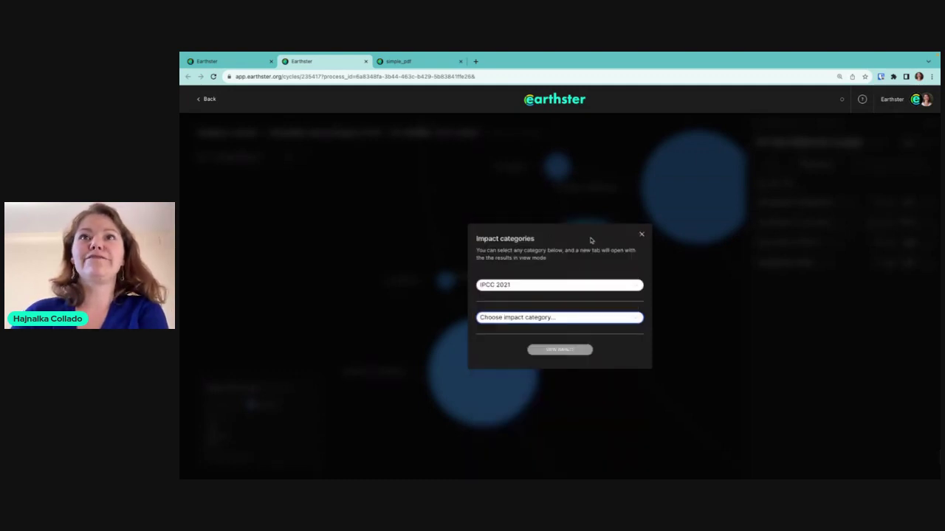
left_click(642, 235)
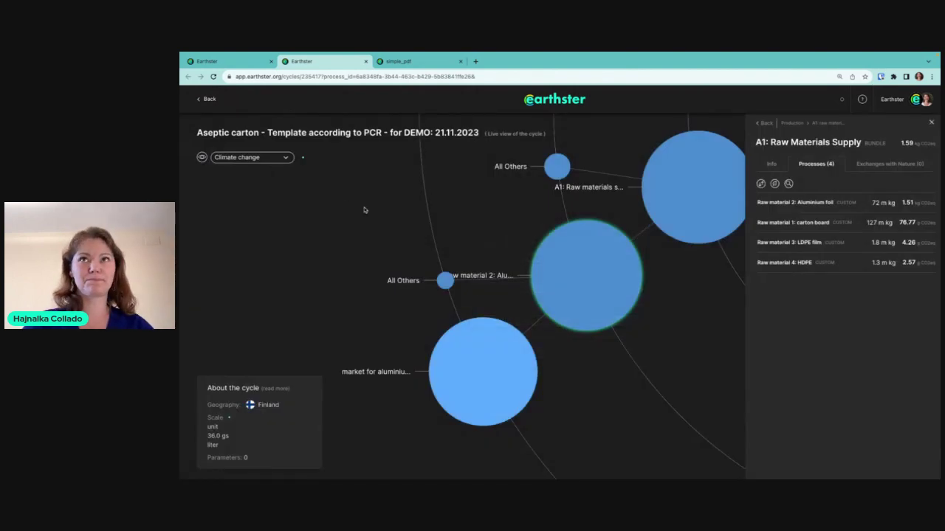
Return to the aseptic carton cycle's edit view and go from there to the demo workspace's cycle list.
left_click(228, 61)
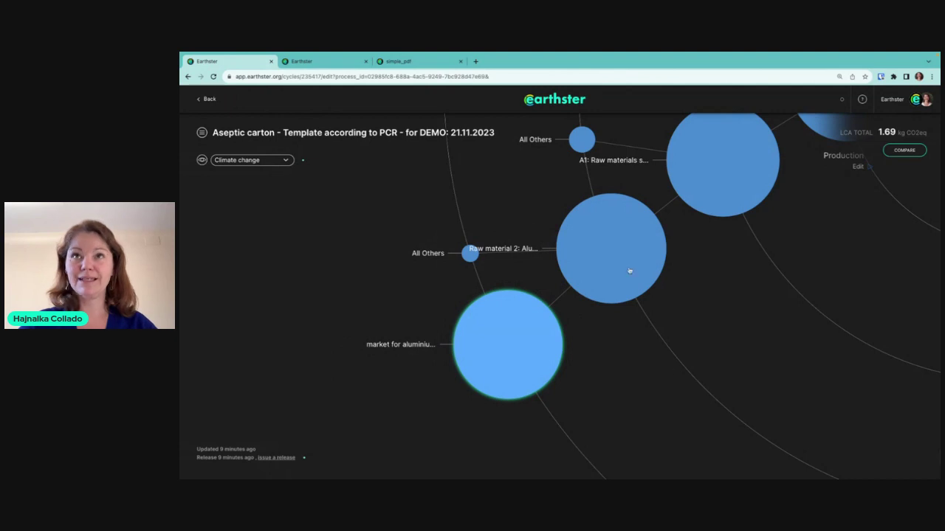
left_click_drag(518, 185, 478, 211)
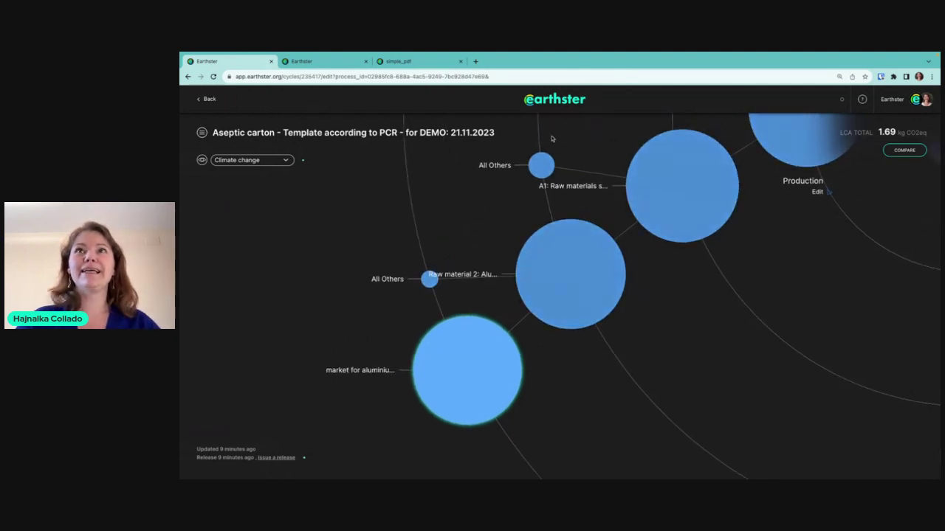
mouse_move(562, 166)
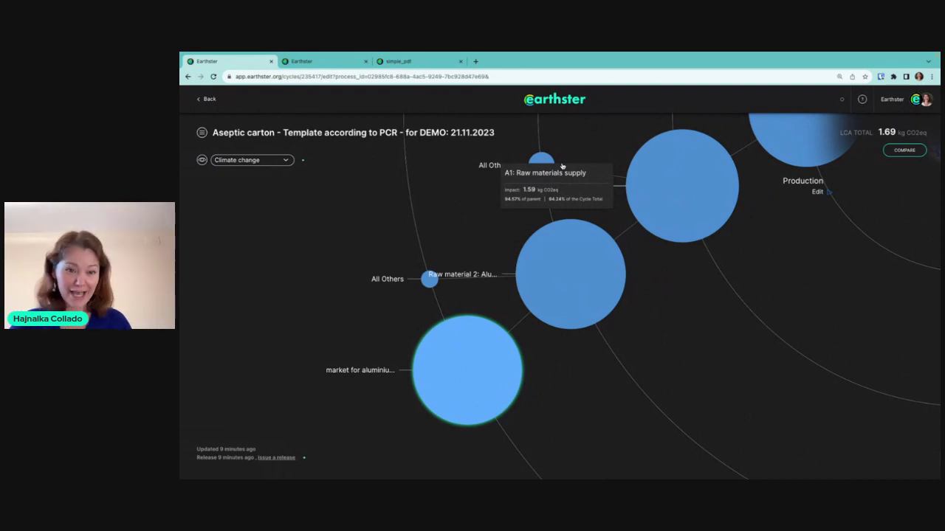
left_click(544, 104)
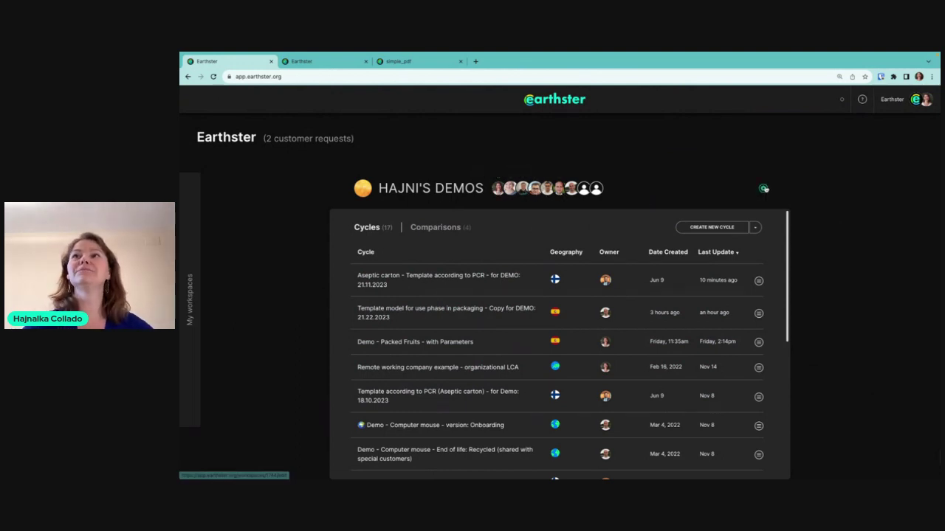
In the demo workspace's settings, try the Editor and Admin roles for the first member, restore Viewer, and update the workspace.
left_click(763, 189)
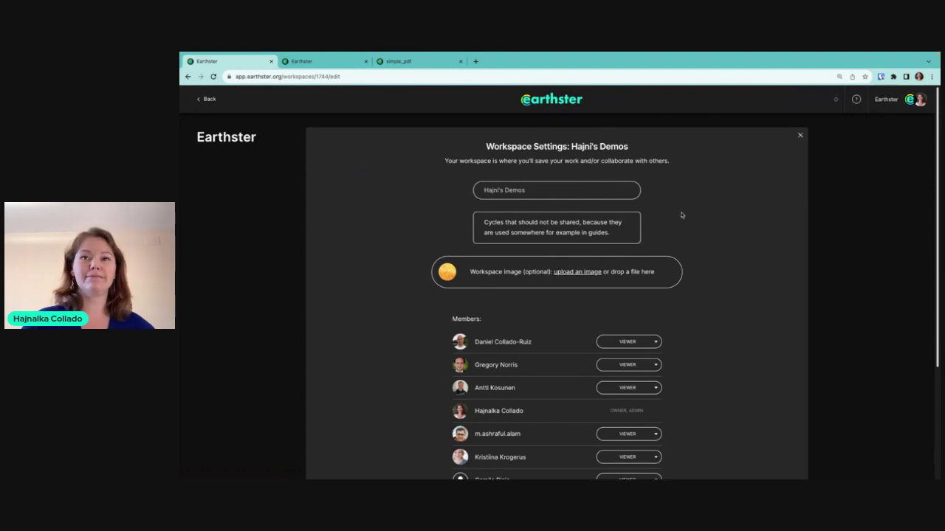
scroll(681, 215, "down", 3)
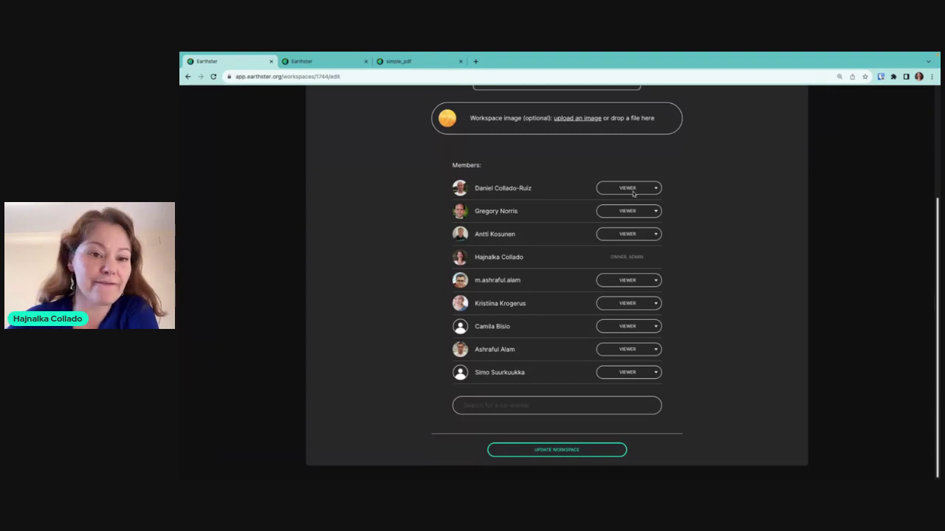
left_click(654, 193)
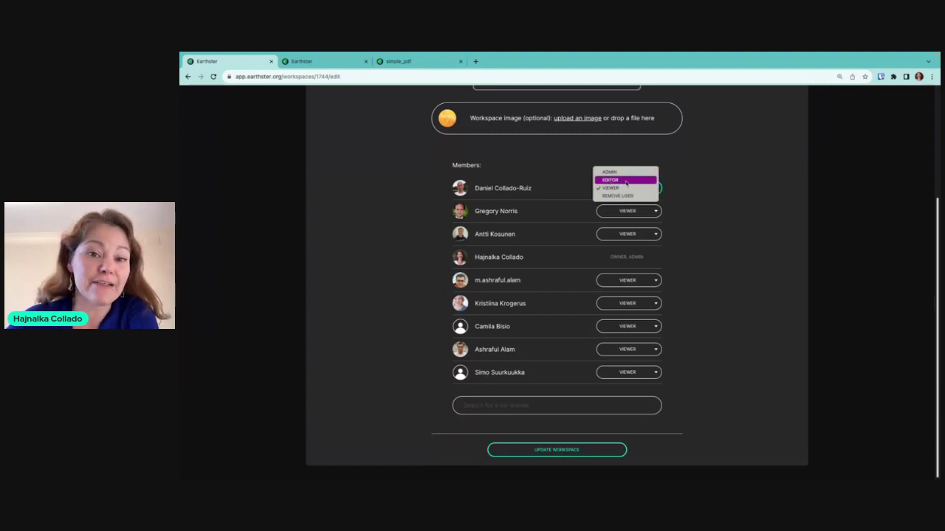
left_click(626, 181)
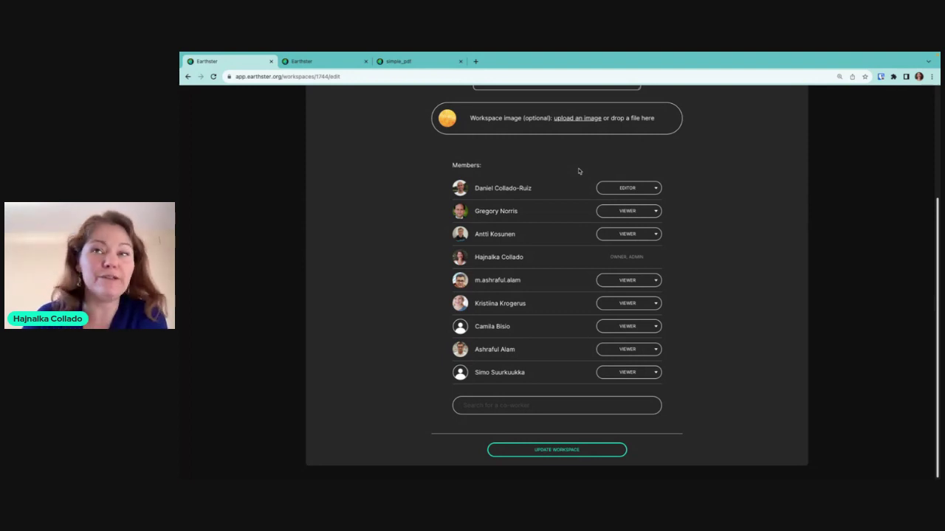
left_click(632, 188)
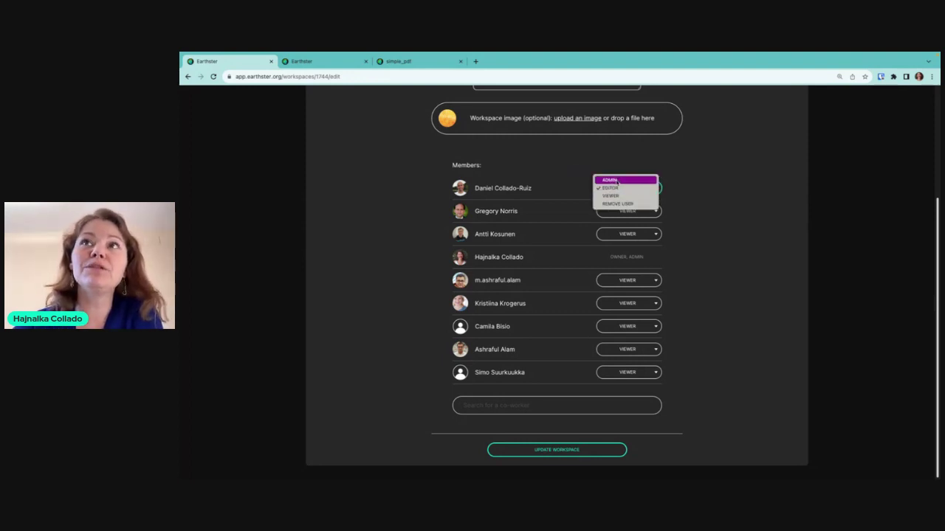
left_click(619, 182)
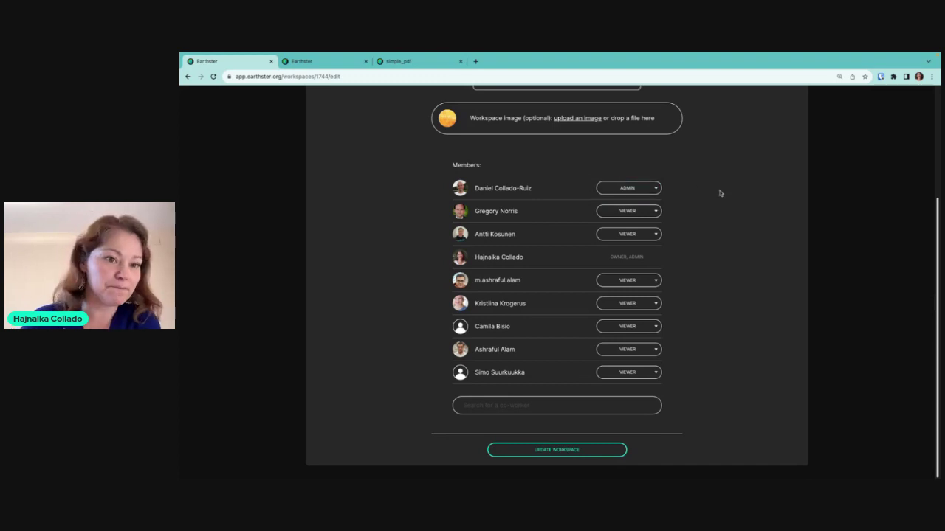
left_click(640, 189)
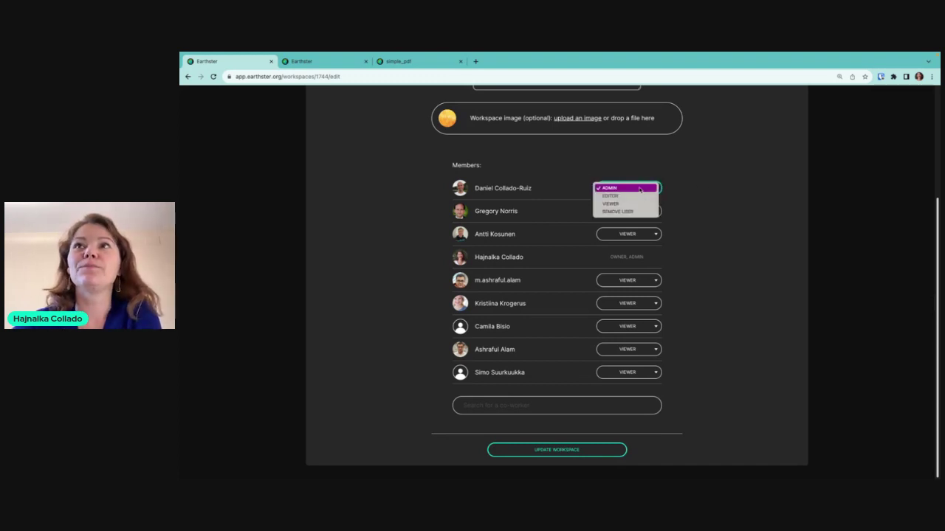
left_click(603, 203)
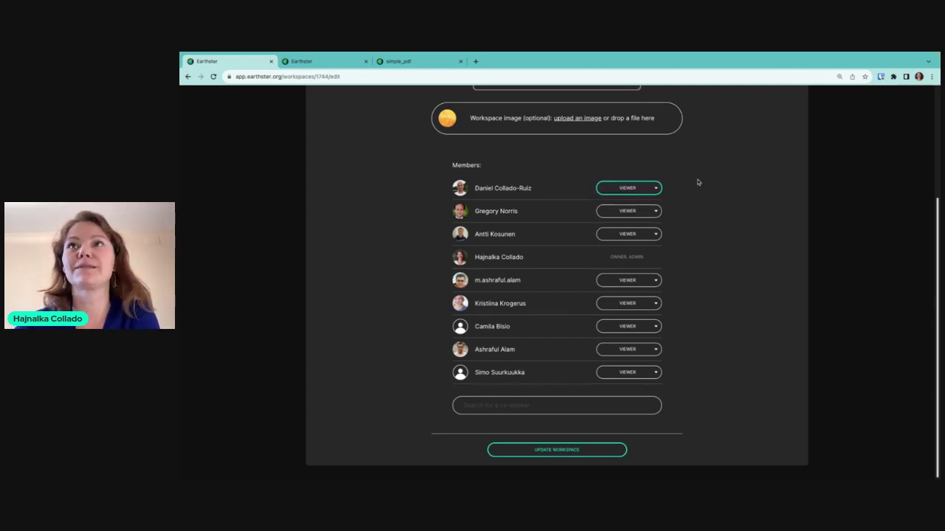
left_click(532, 450)
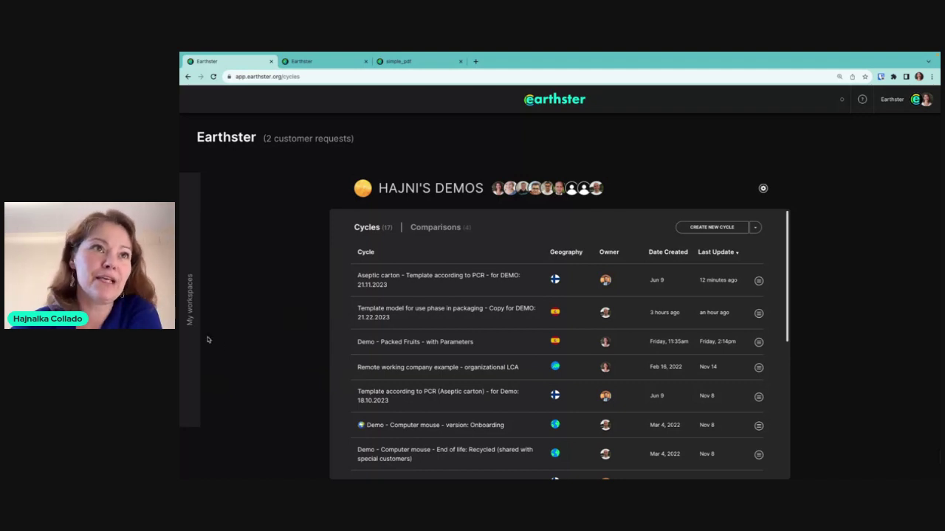
Switch to the Templates workspace and open its workspace settings.
left_click(192, 281)
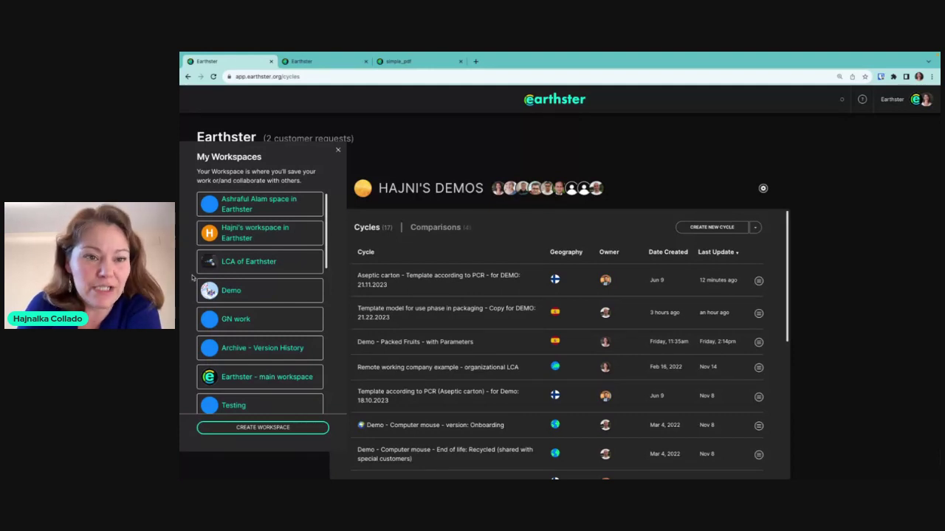
scroll(251, 321, "down", 6)
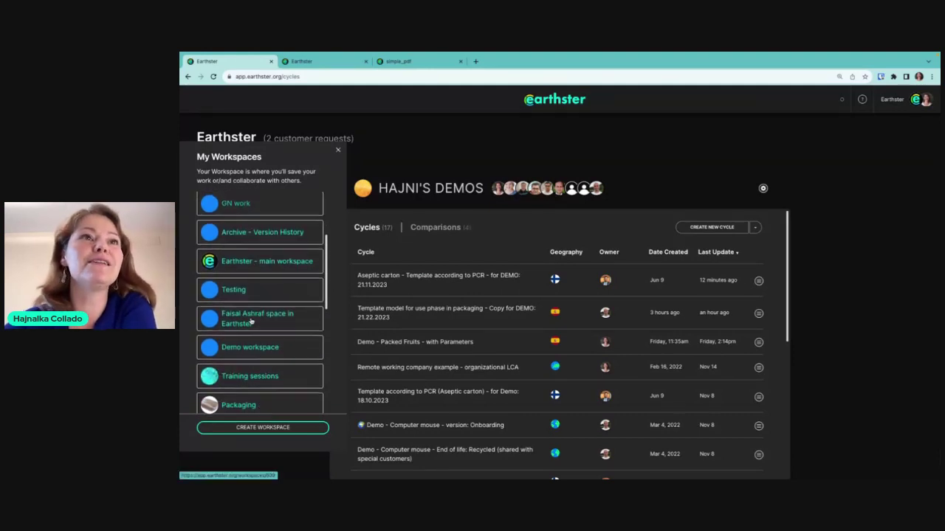
scroll(251, 321, "down", 2)
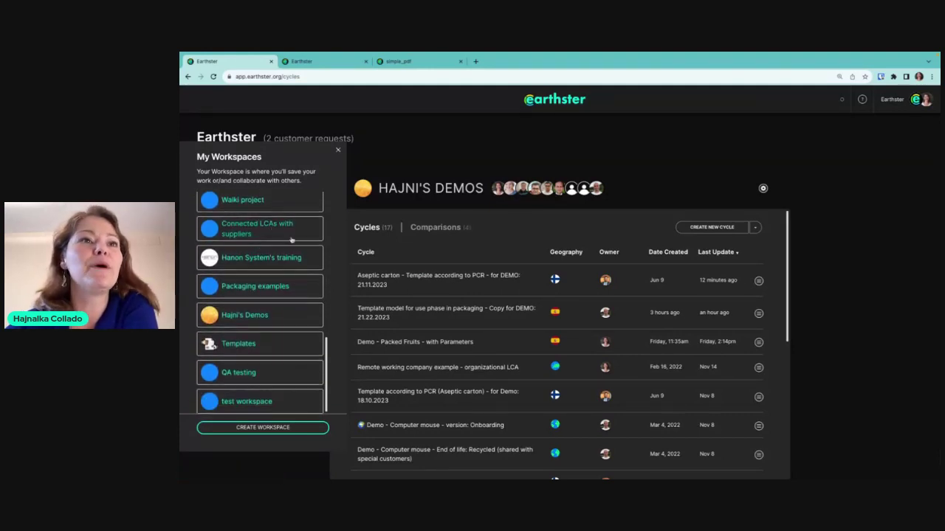
left_click(228, 344)
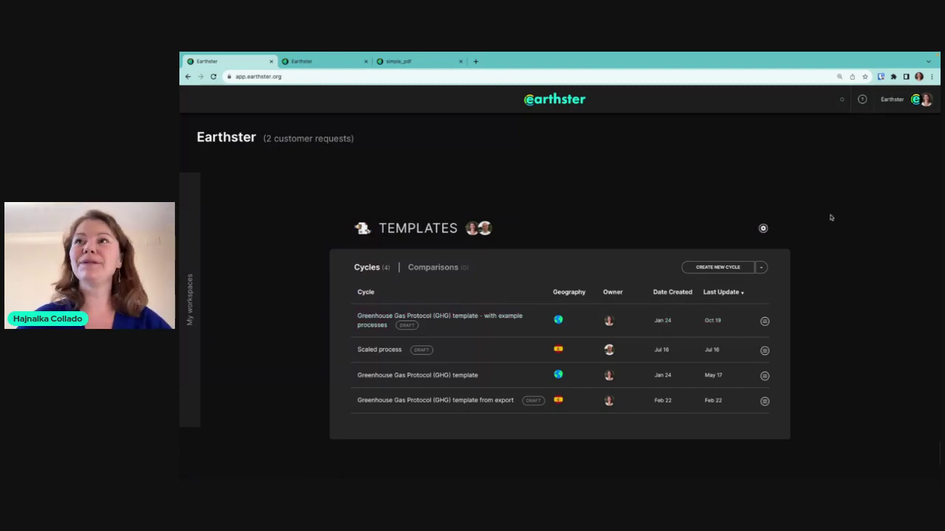
left_click(763, 229)
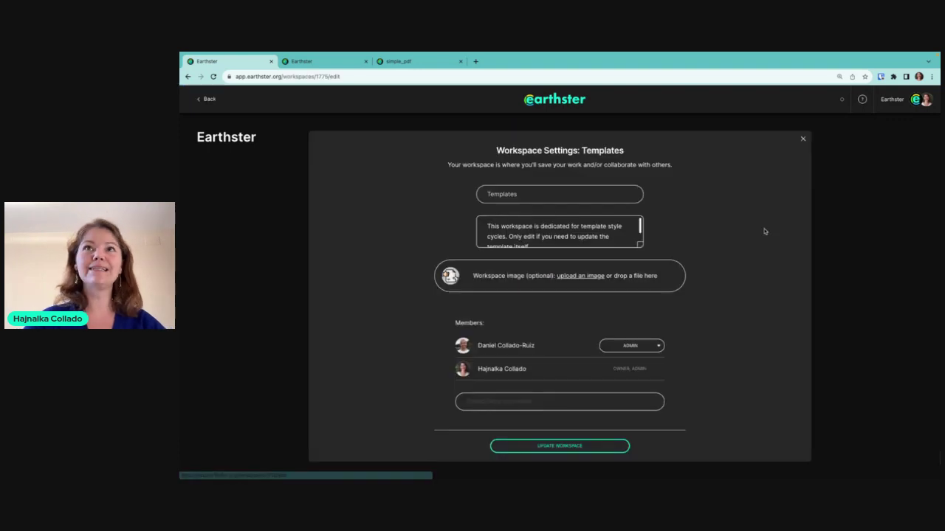
Find a co-worker by first name and add them to the Templates workspace's members with the Viewer role.
left_click(495, 401)
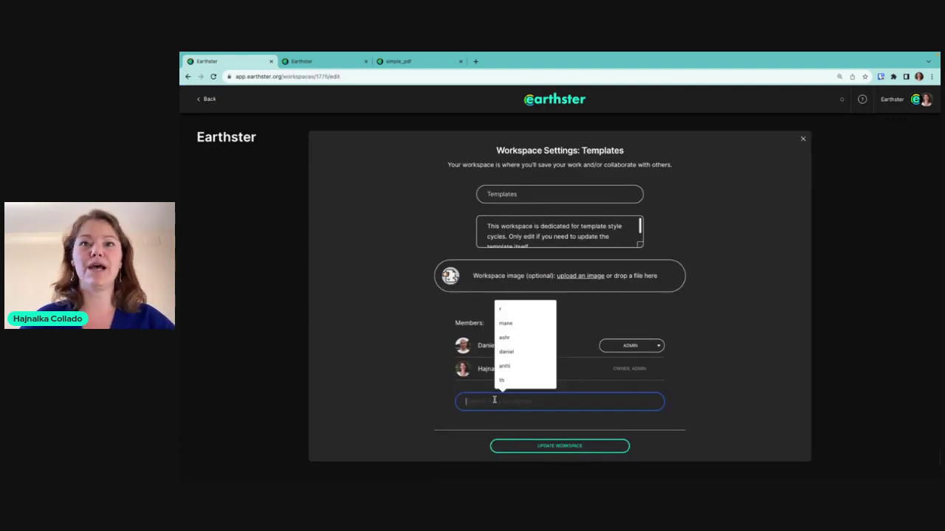
type("simo")
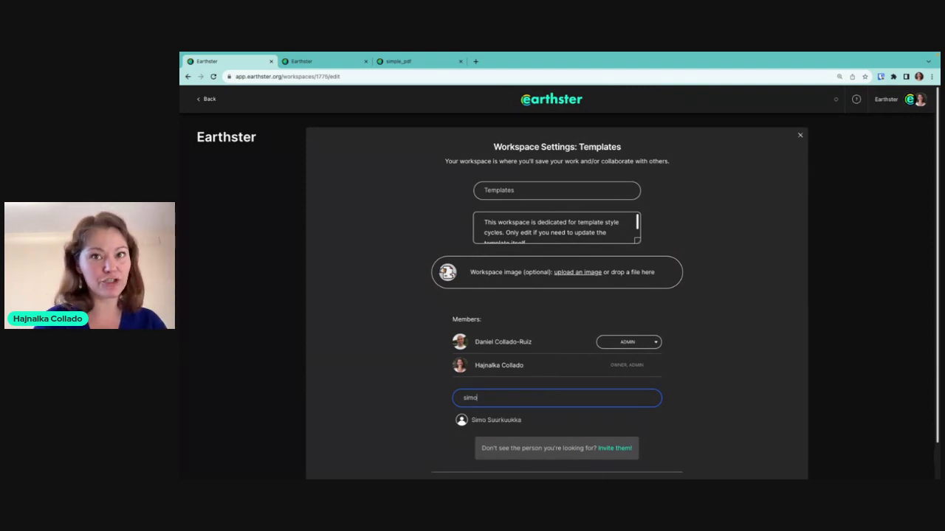
left_click(486, 420)
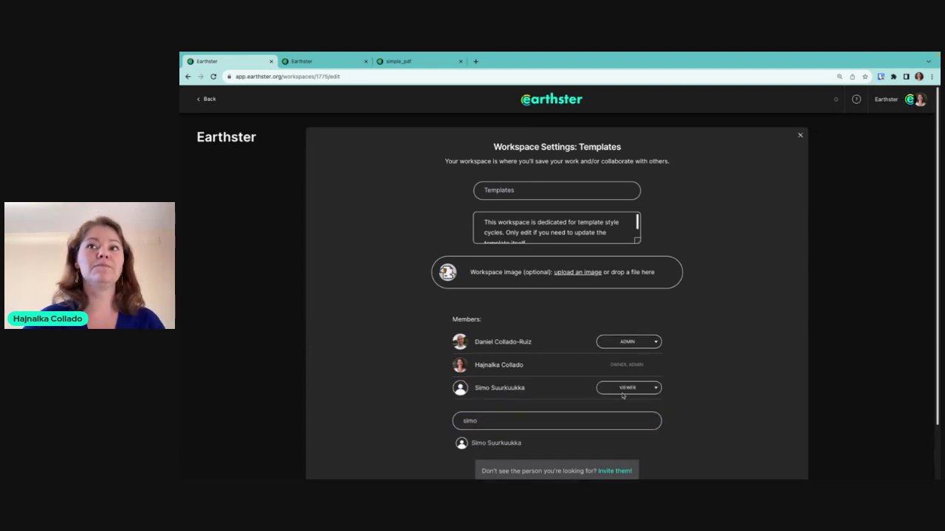
left_click(656, 389)
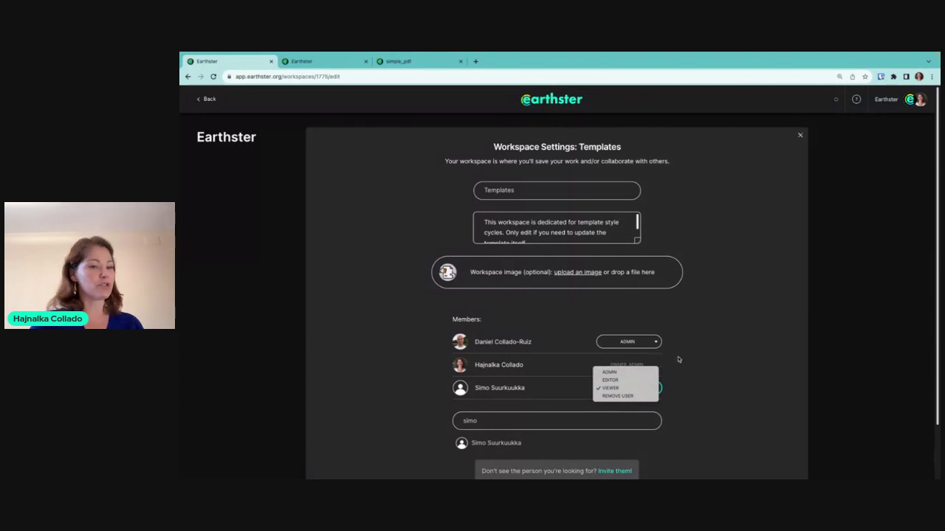
left_click(628, 388)
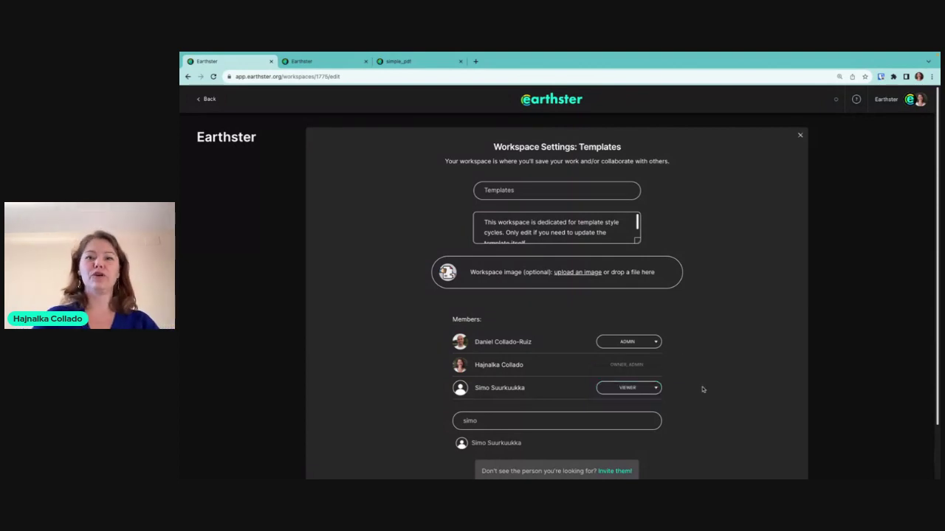
Draft a Templates workspace invitation with the invitee's e-mail and the Viewer role, dismiss it unsent, and close the workspace settings.
left_click(490, 418)
double_click(490, 418)
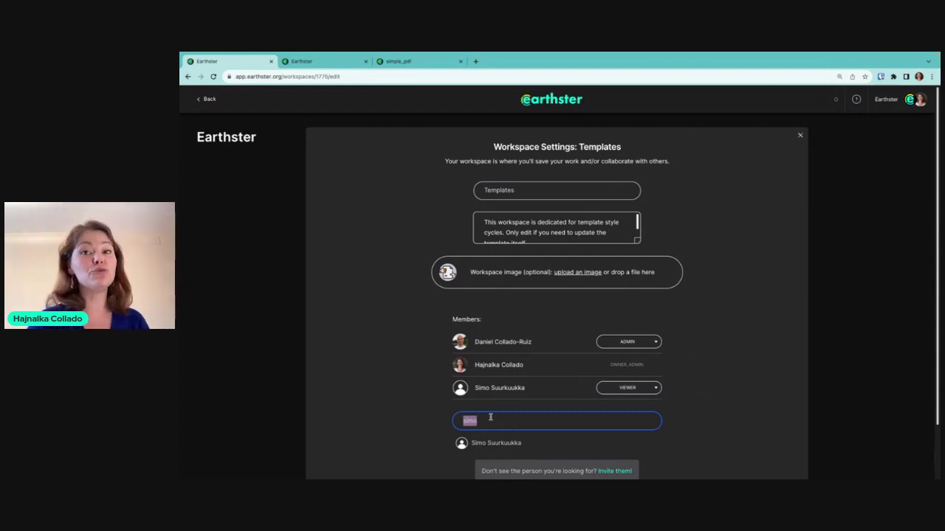
scroll(490, 418, "down", 2)
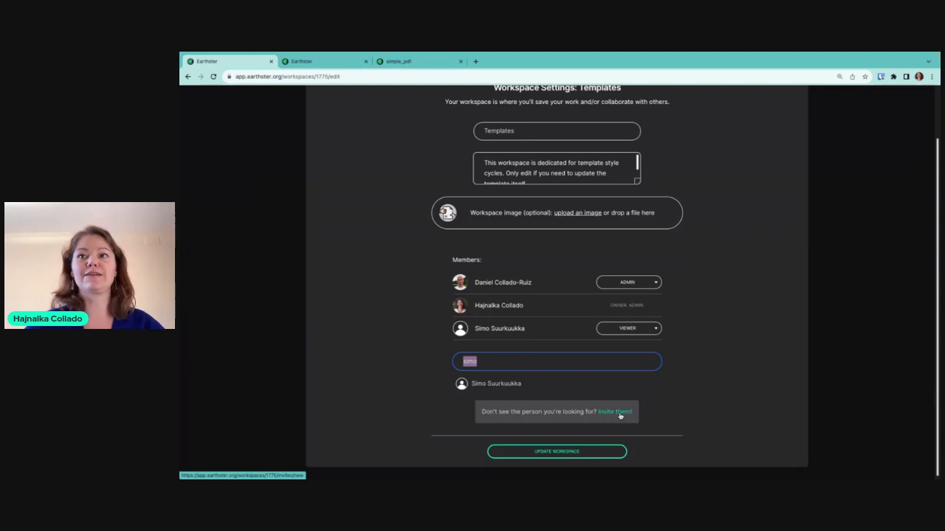
left_click(611, 413)
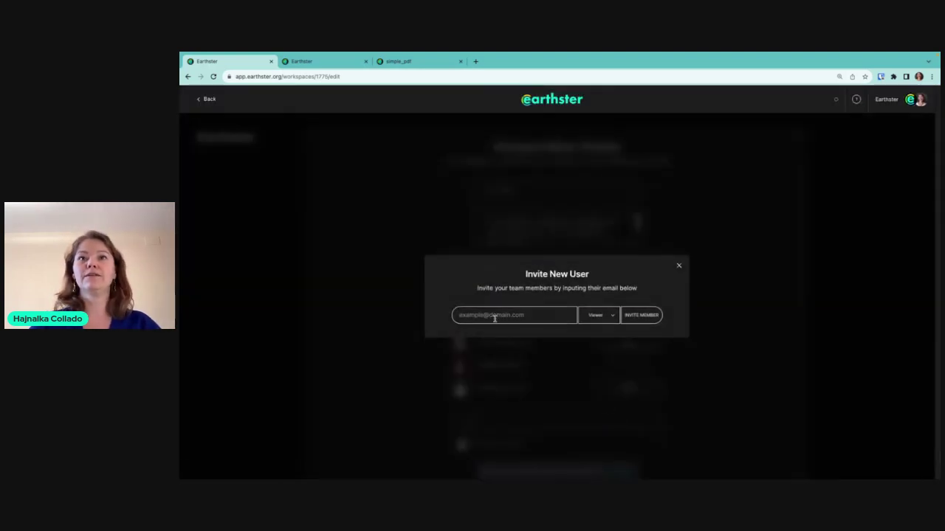
left_click(495, 317)
left_click(529, 338)
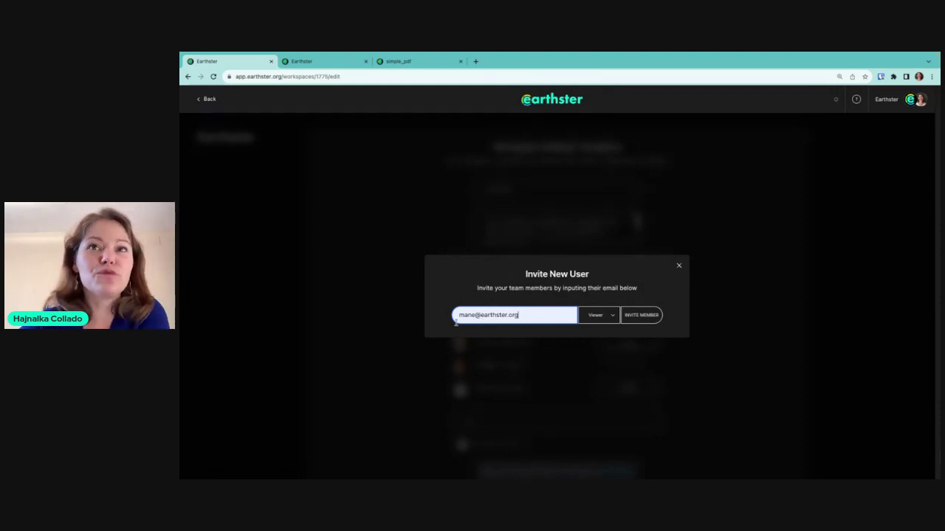
left_click(612, 317)
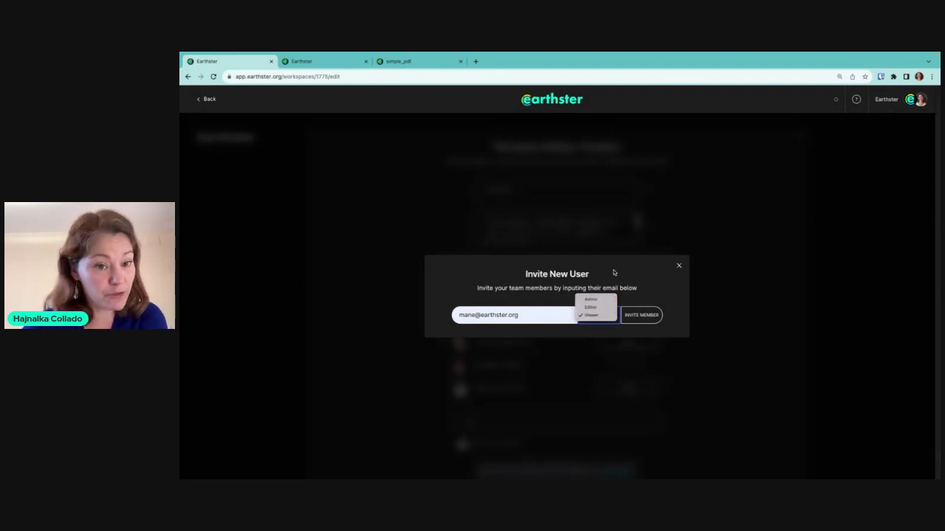
left_click(613, 274)
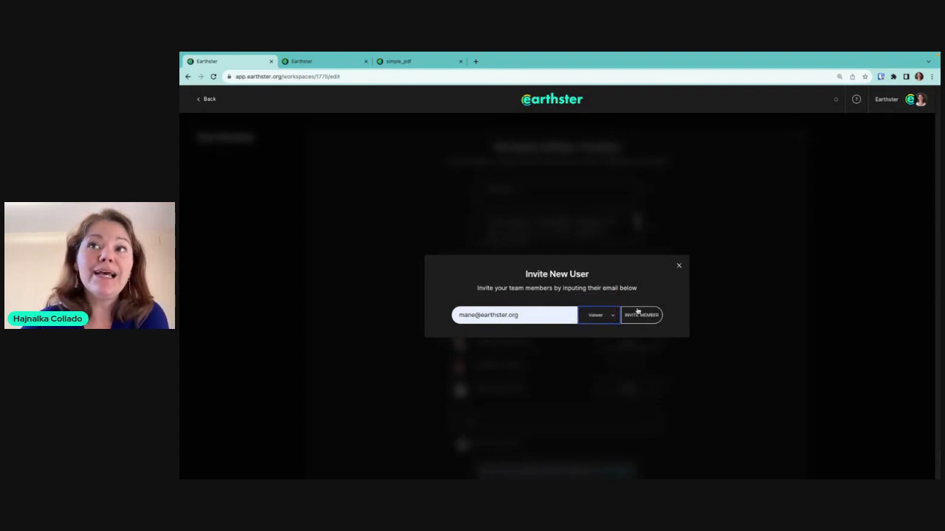
left_click(679, 266)
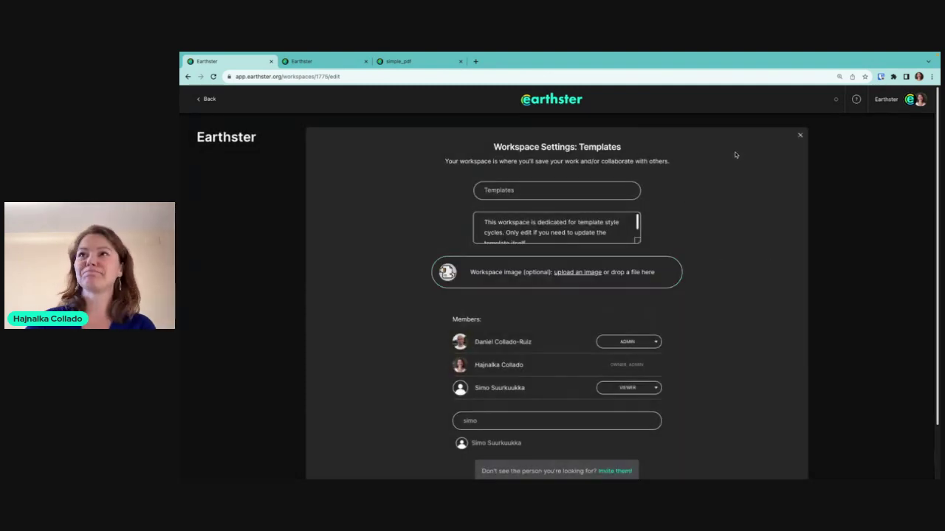
left_click(800, 136)
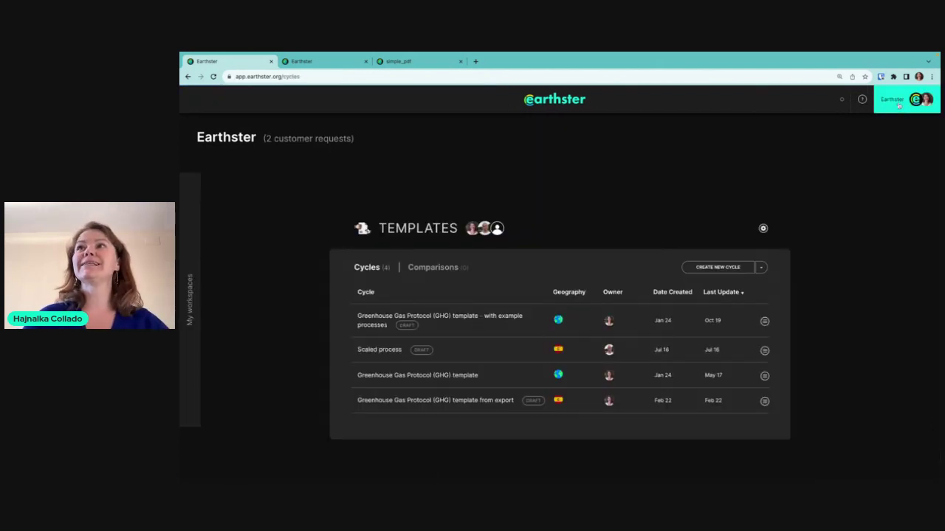
Open the Earthster organization's subscription page and review its list of users and their roles.
left_click(899, 105)
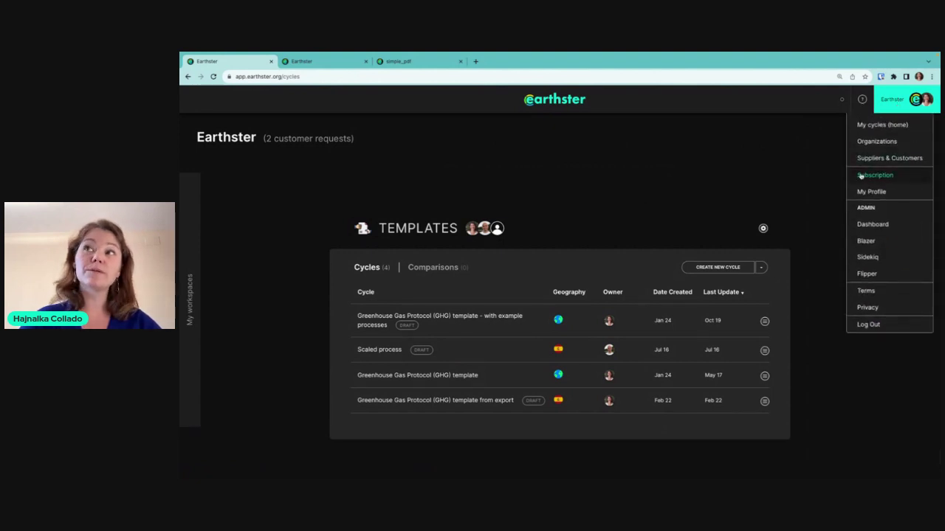
left_click(884, 175)
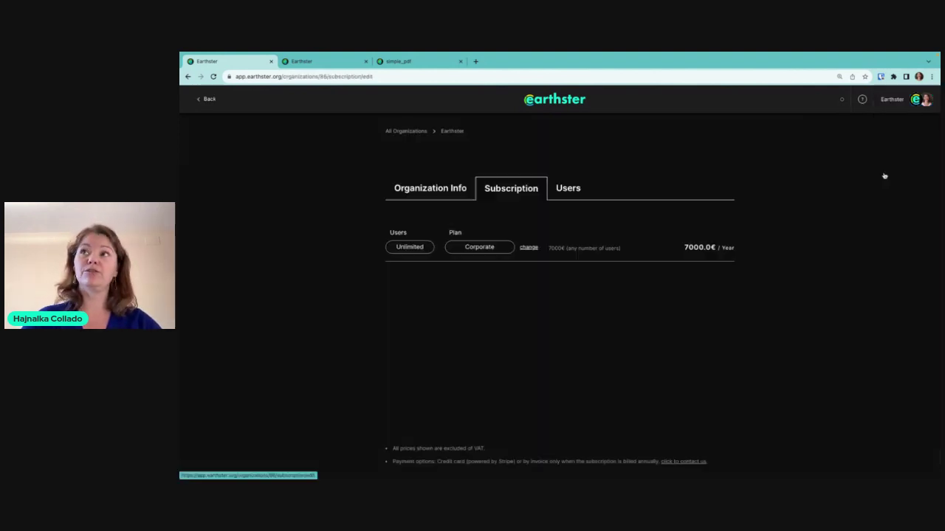
left_click(572, 188)
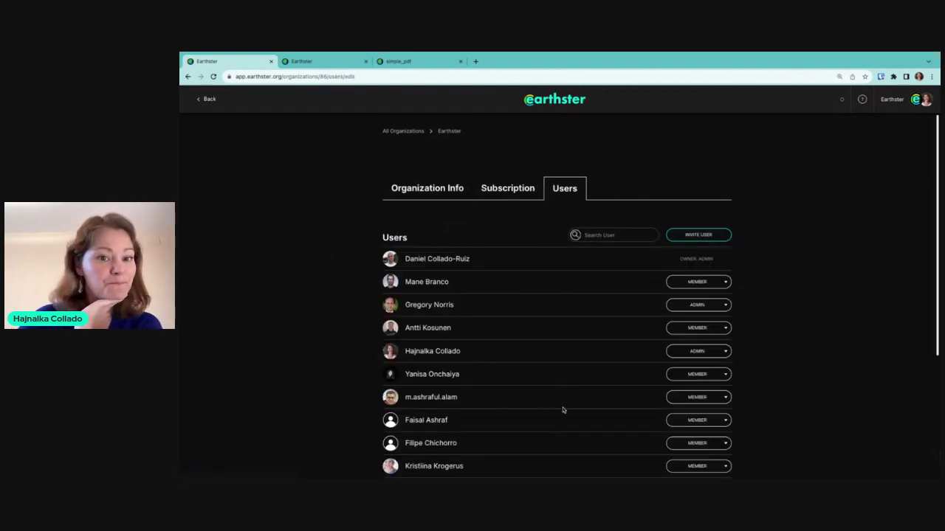
scroll(563, 411, "down", 5)
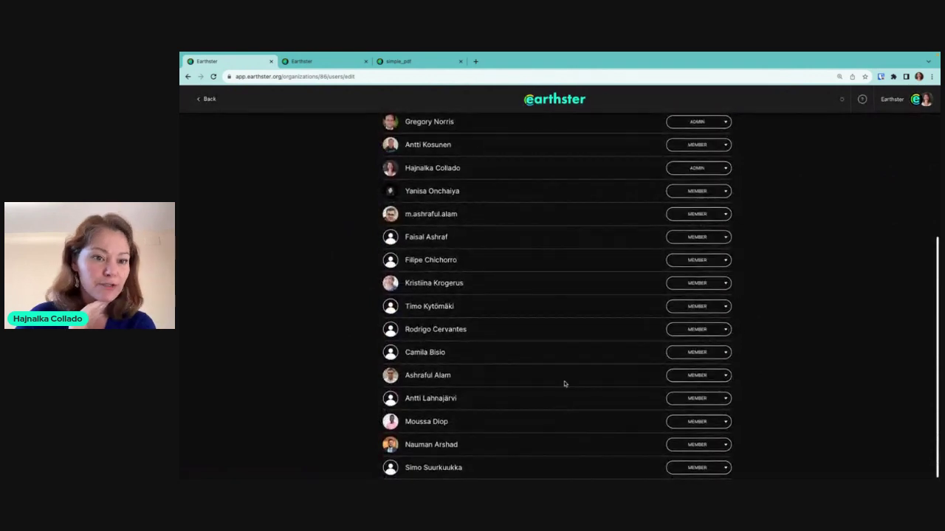
scroll(585, 332, "up", 1)
scroll(584, 332, "up", 3)
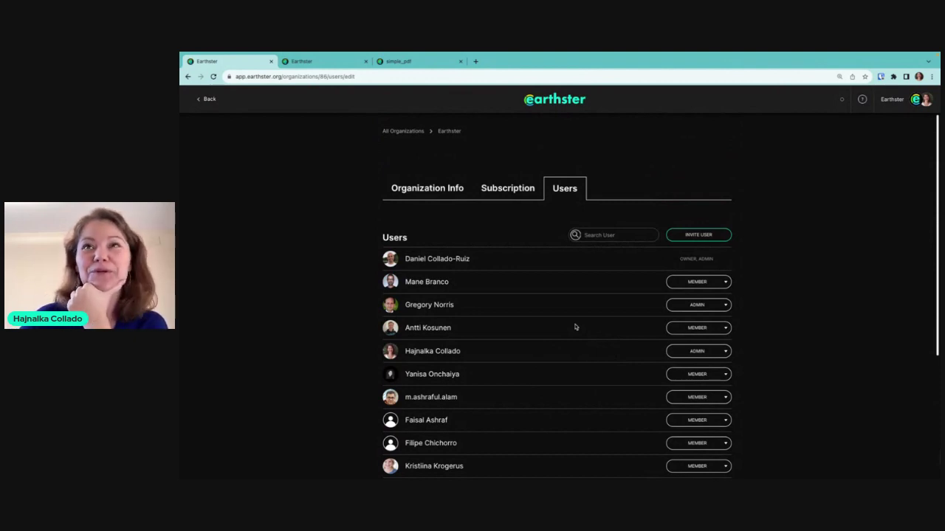
scroll(576, 327, "down", 2)
scroll(576, 327, "up", 2)
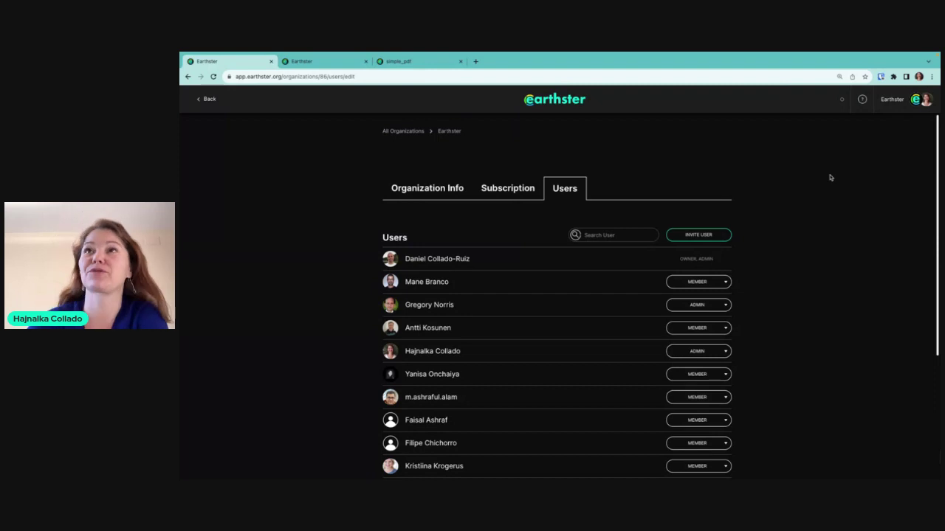
Return to the Templates workspace's cycles, open the Greenhouse Gas Protocol (GHG) template, and expand Production and Scope 3 in the diagram.
left_click(549, 103)
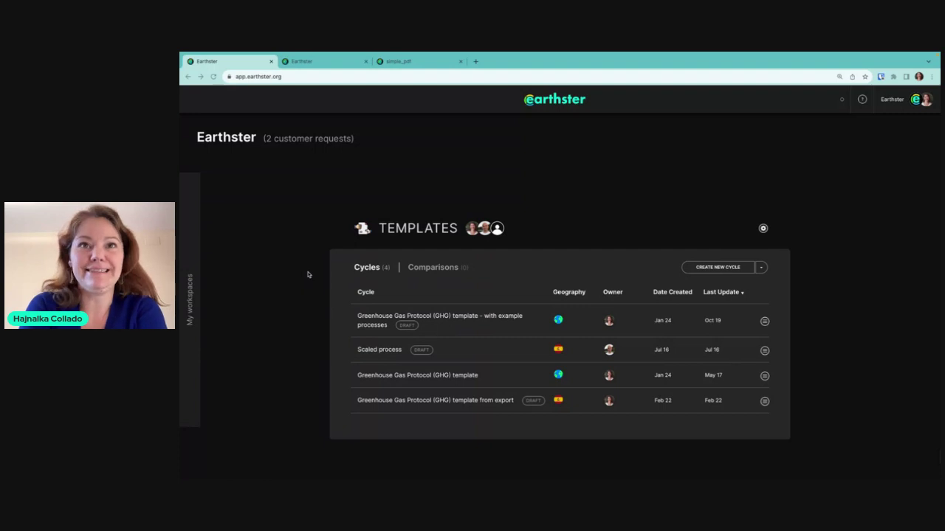
left_click(394, 379)
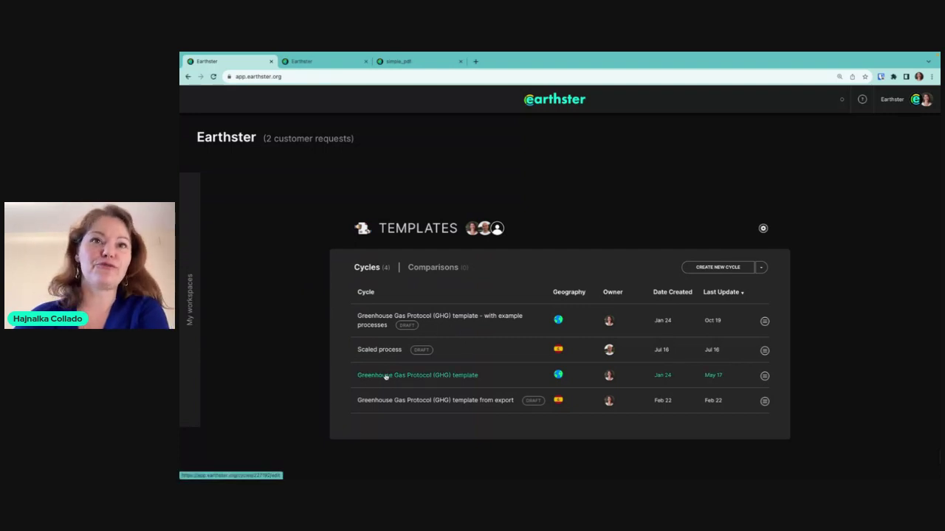
left_click(386, 376)
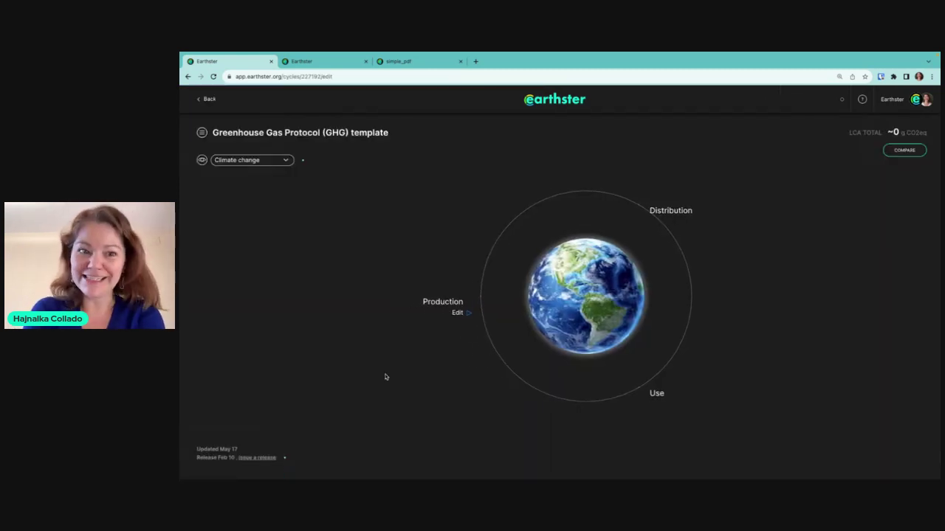
left_click(448, 305)
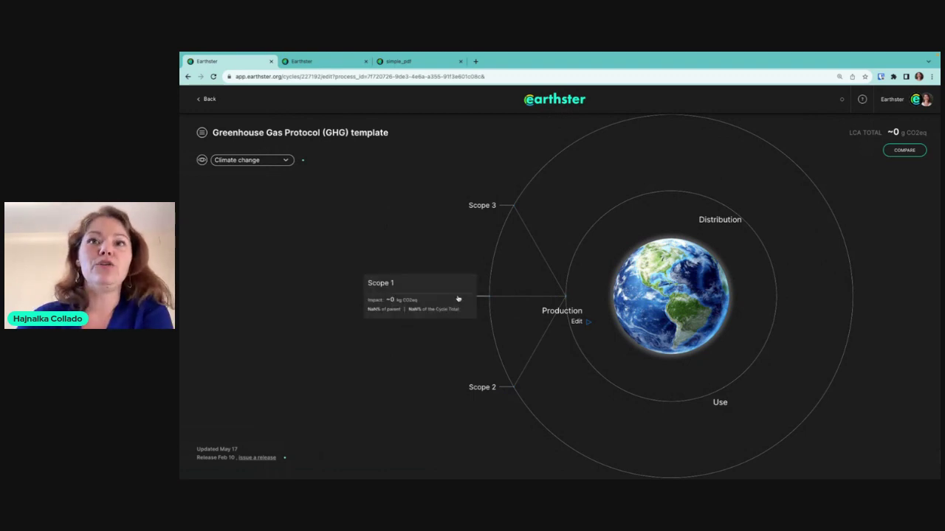
left_click(476, 208)
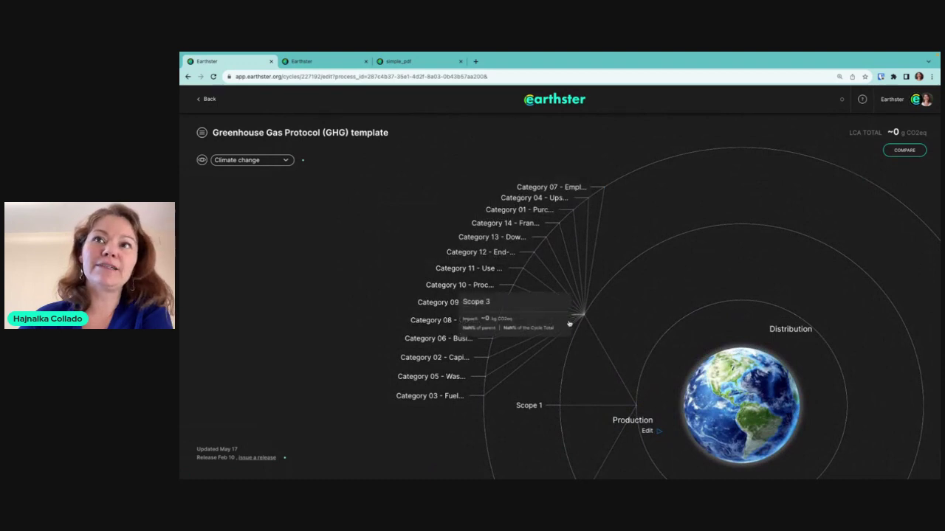
Open the Scope 3 bundle and read its description and that of Category 01 - Purchased goods and services.
left_click(559, 324)
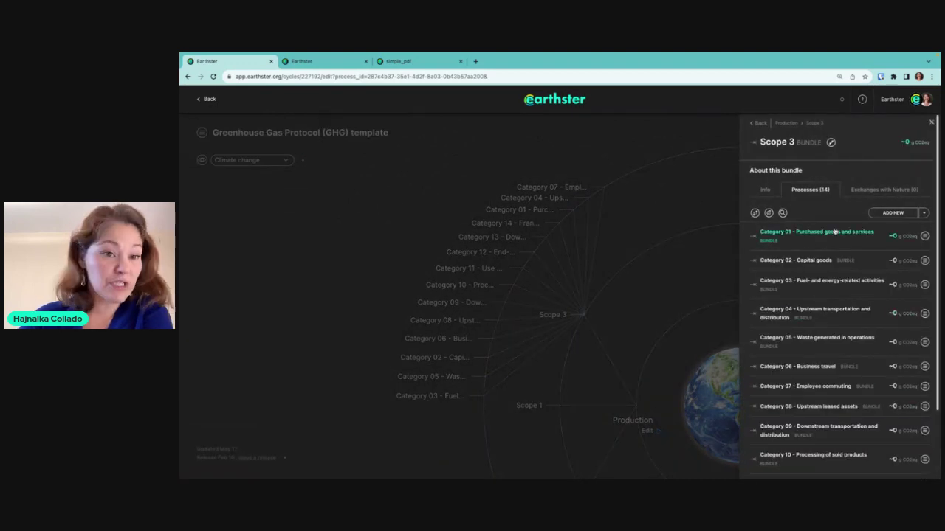
left_click(765, 190)
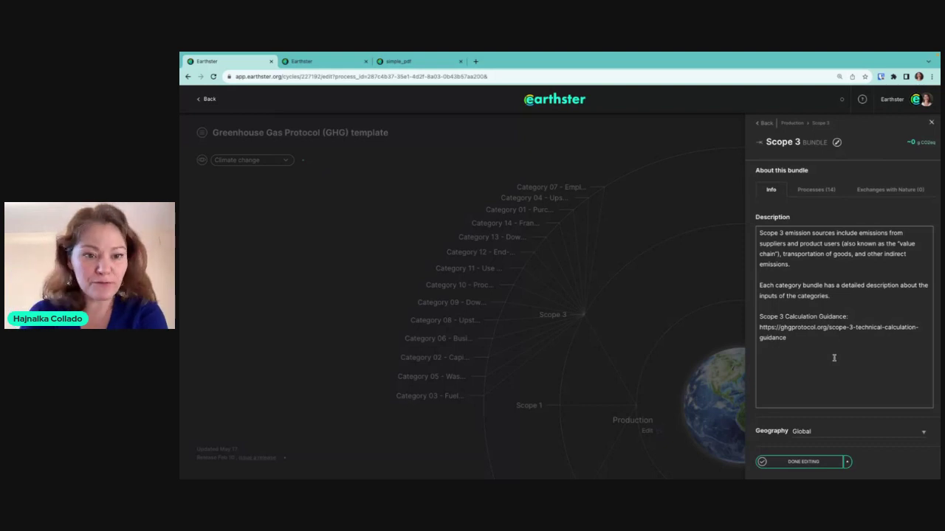
left_click(817, 190)
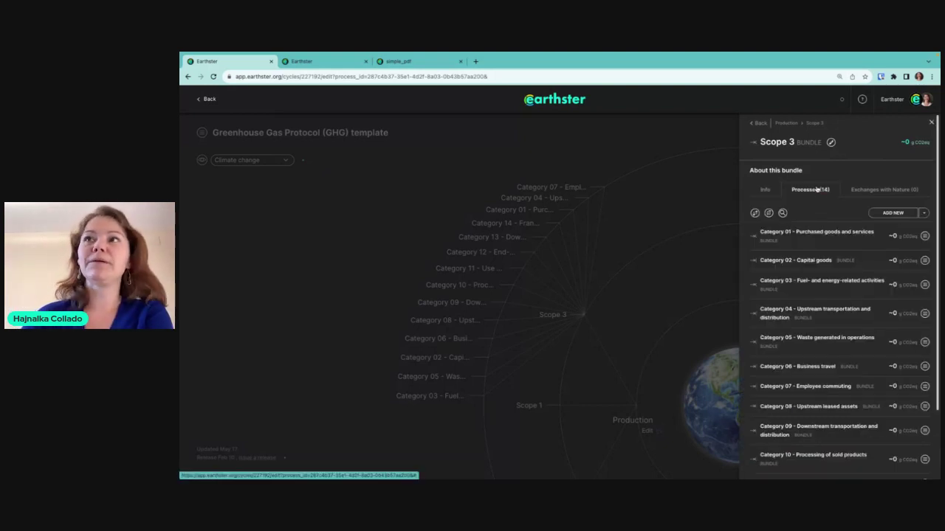
left_click(794, 232)
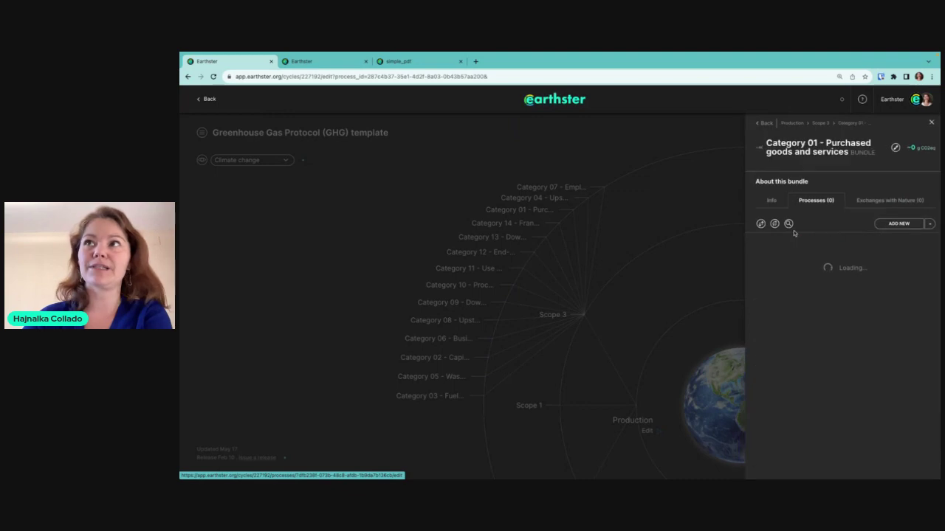
left_click(769, 203)
scroll(774, 378, "down", 5)
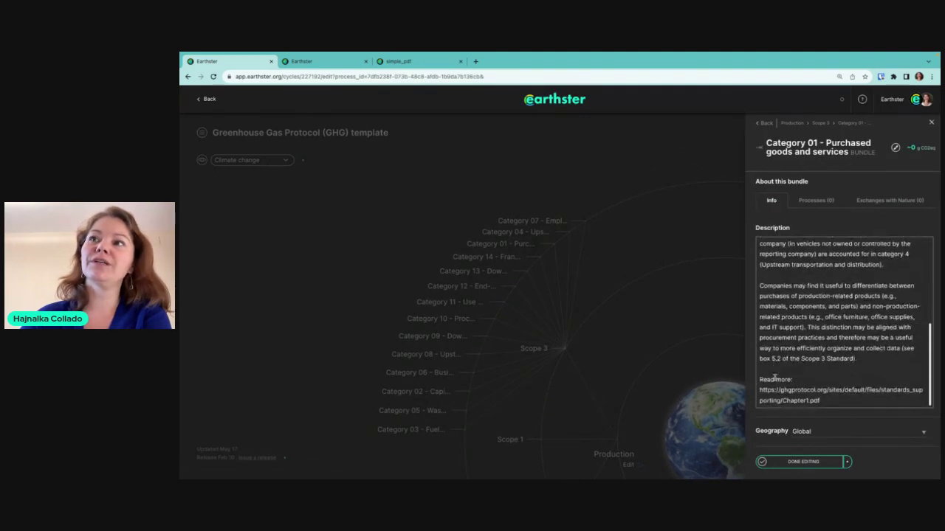
scroll(825, 301, "up", 5)
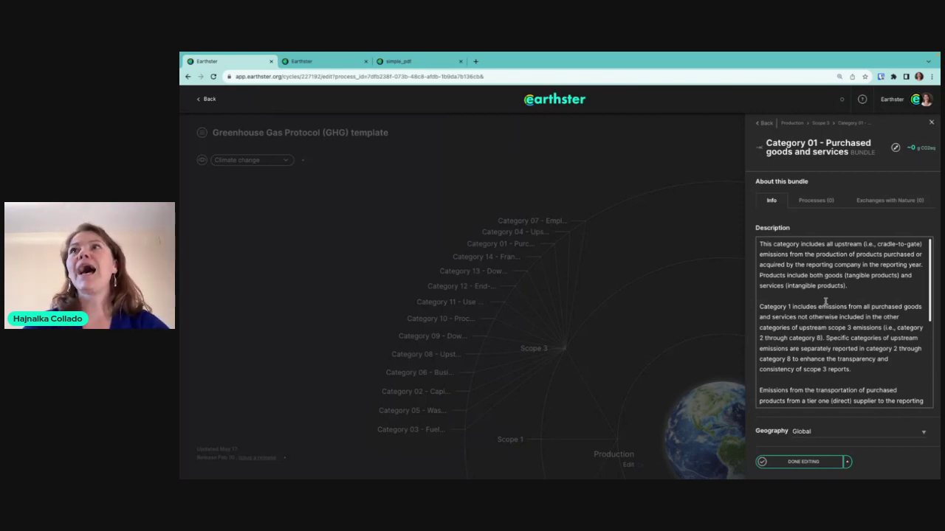
Open the Earthster Knowledge Base documentation and search its articles for "ghg".
left_click(861, 99)
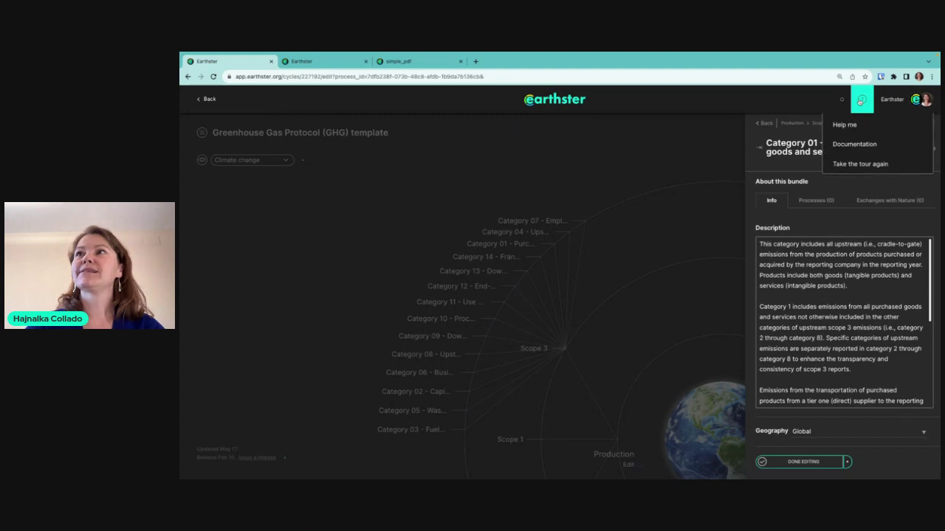
left_click(856, 145)
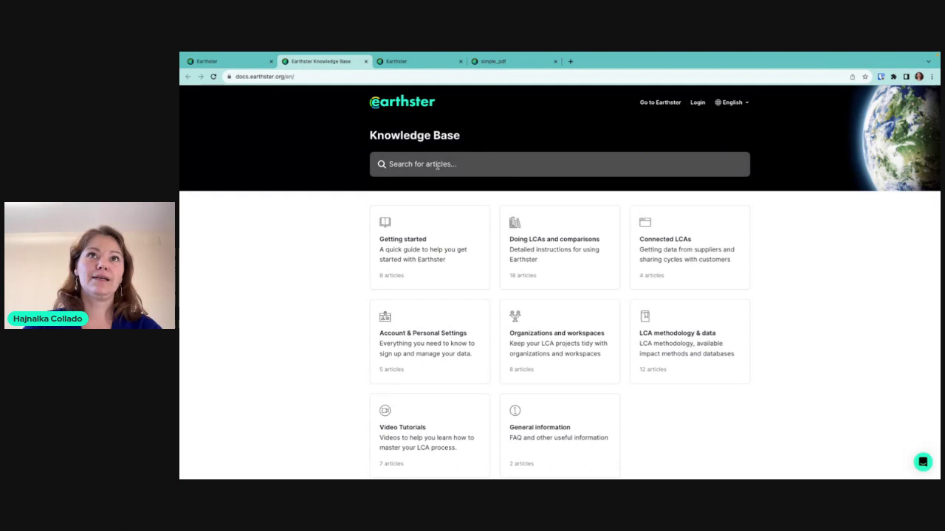
left_click(437, 165)
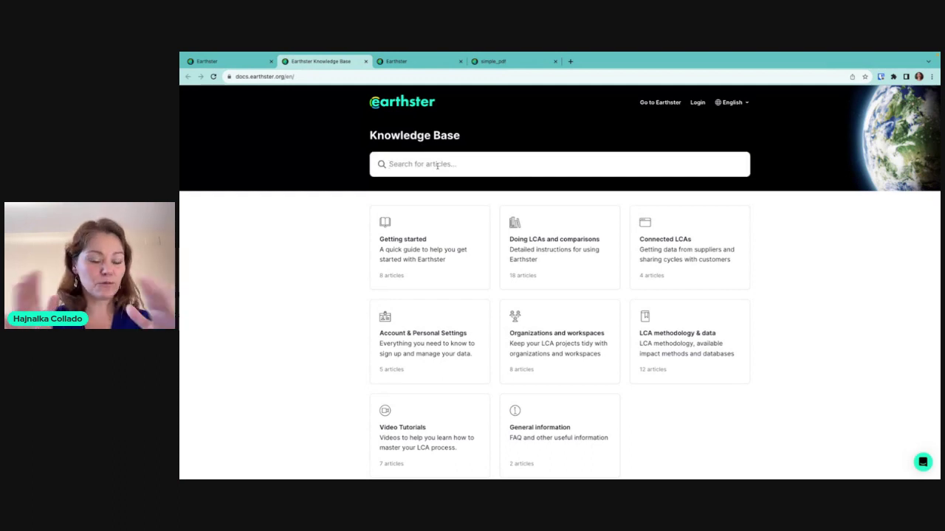
type("ghg")
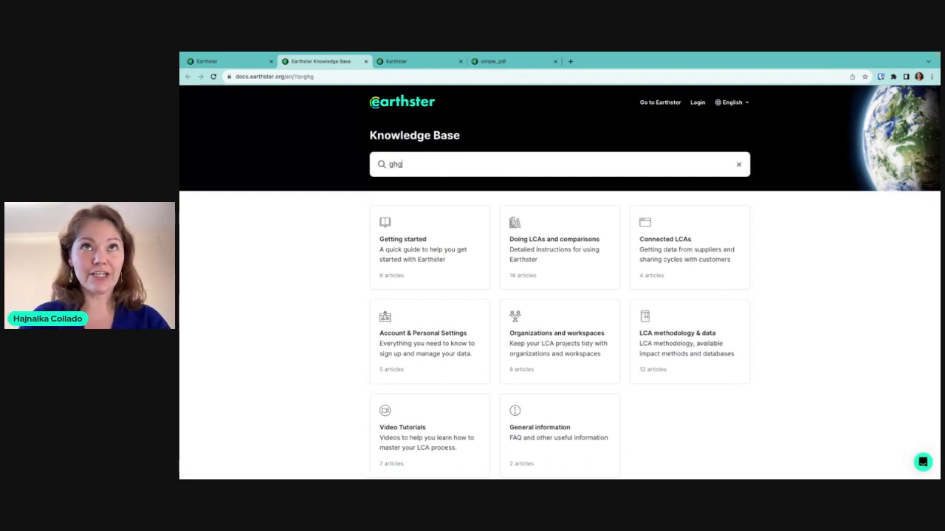
key("Return")
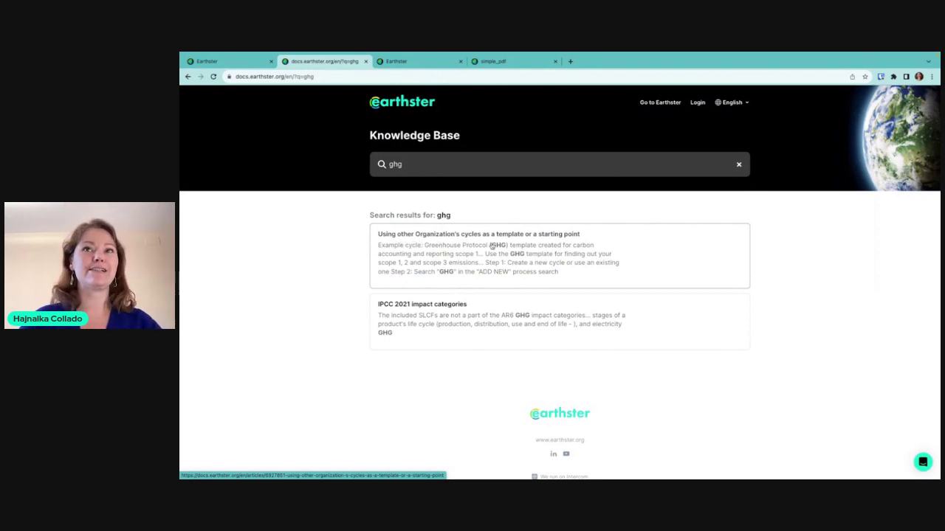
Open the article on using other organizations' cycles as a template and read through its steps for importing the GHG template.
left_click(563, 247)
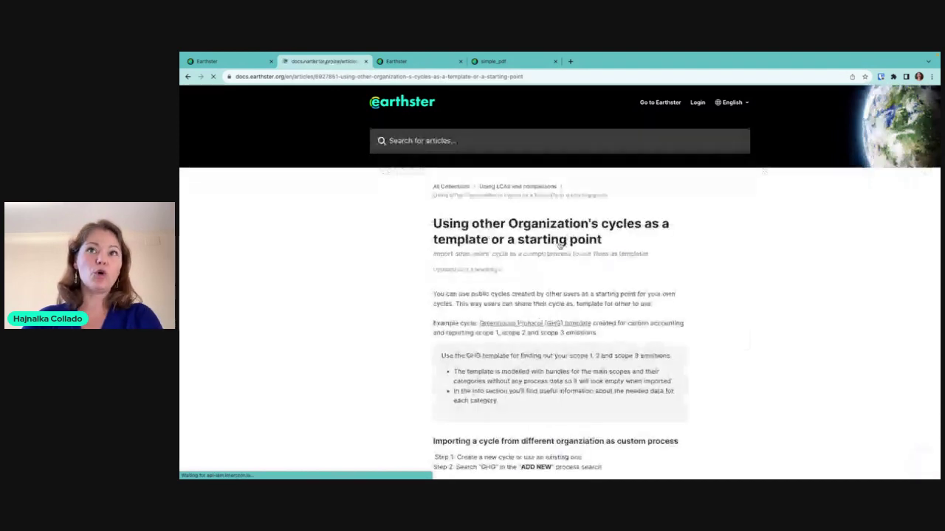
scroll(555, 252, "down", 4)
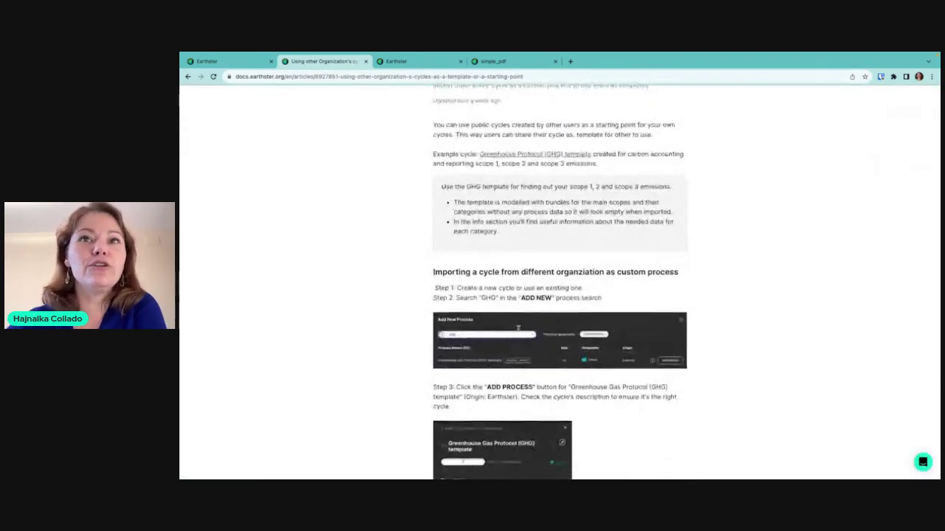
scroll(517, 332, "down", 5)
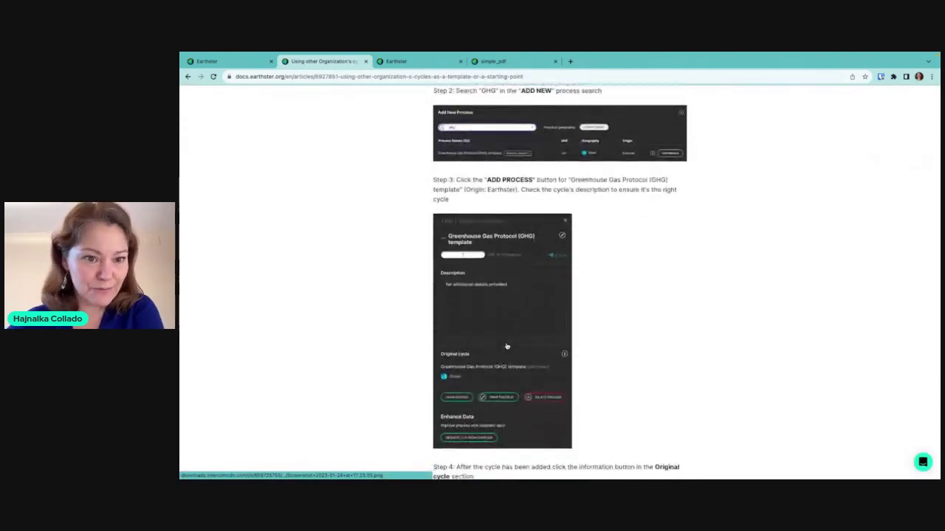
scroll(507, 346, "down", 7)
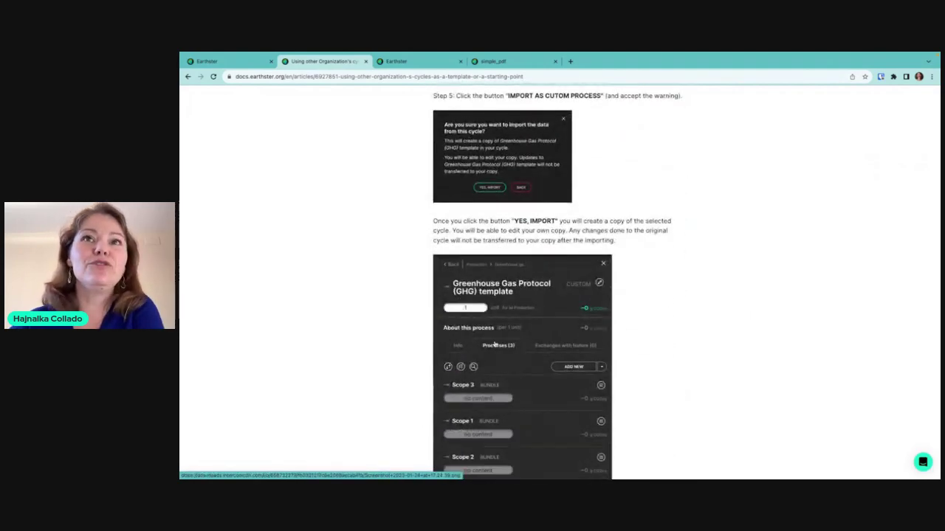
scroll(434, 279, "down", 2)
scroll(519, 379, "down", 5)
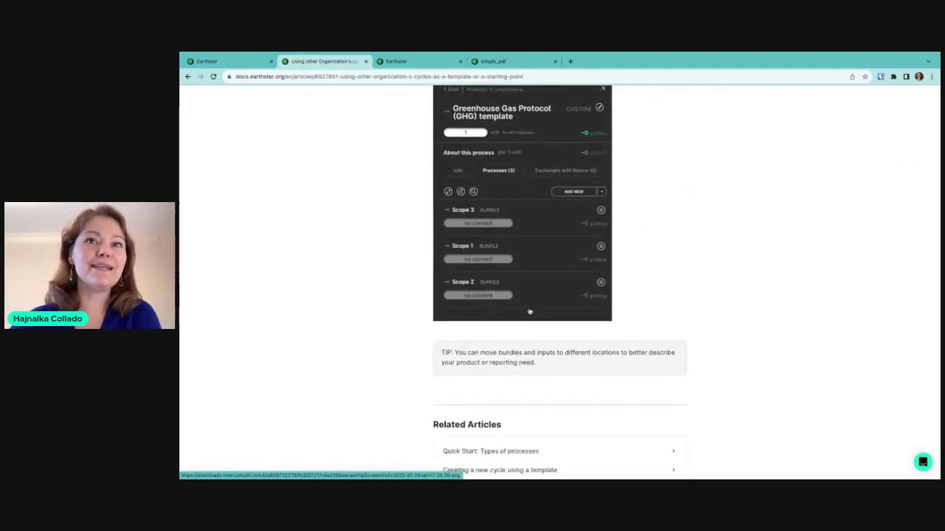
Skim the rest of the template article down to its related articles and return to its introduction.
scroll(537, 316, "up", 15)
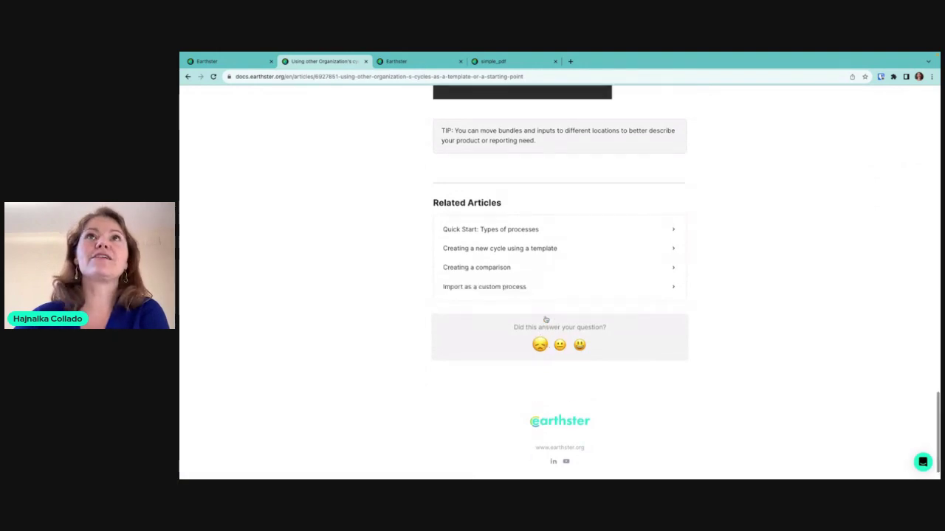
scroll(545, 320, "up", 5)
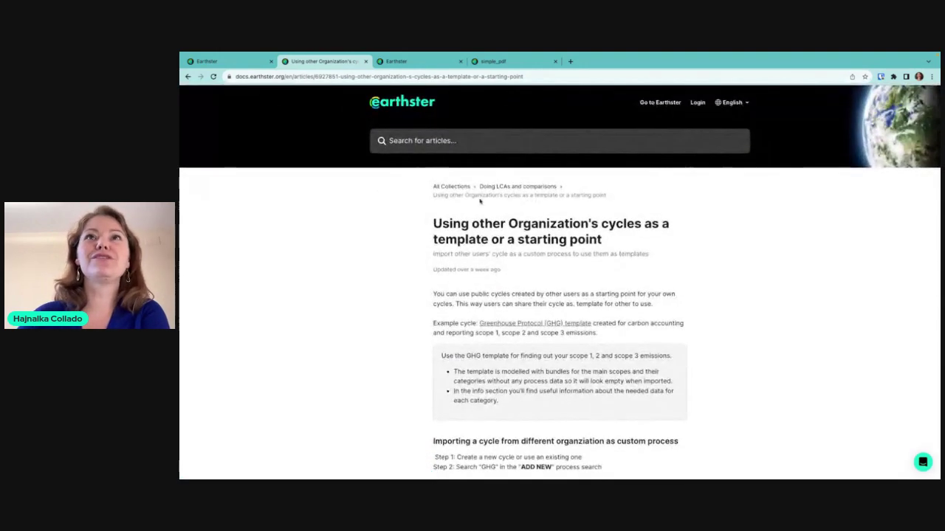
scroll(480, 302, "down", 1)
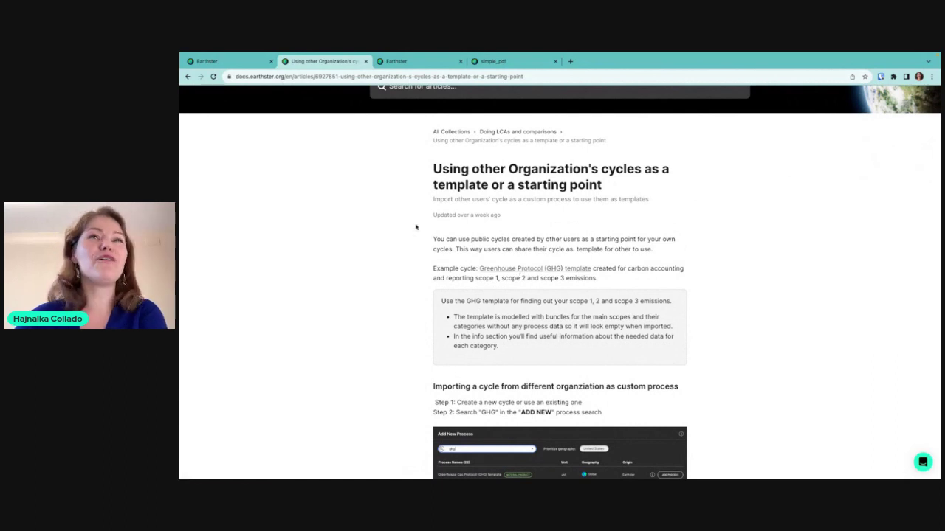
scroll(371, 226, "up", 1)
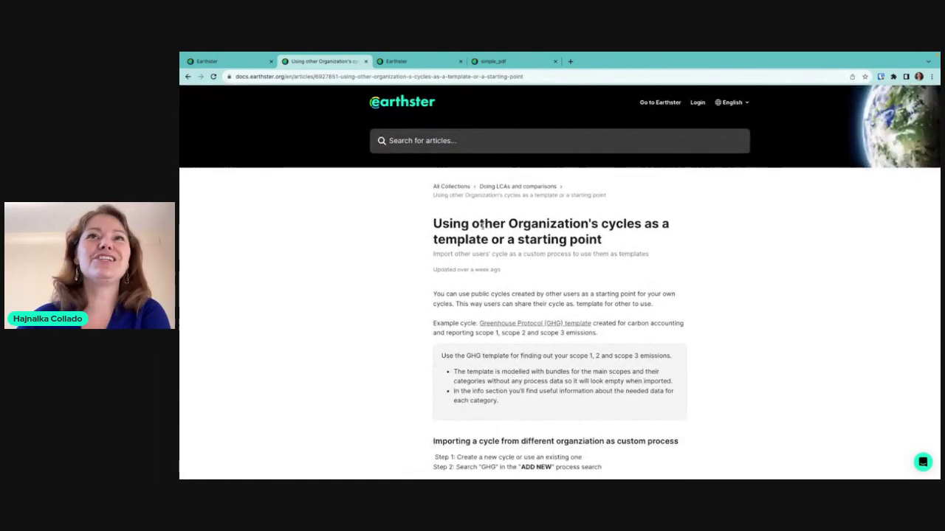
Switch back to Earthster and open the "Greenhouse Gas Protocol (GHG) template - with example processes" cycle from the Templates workspace.
left_click(225, 61)
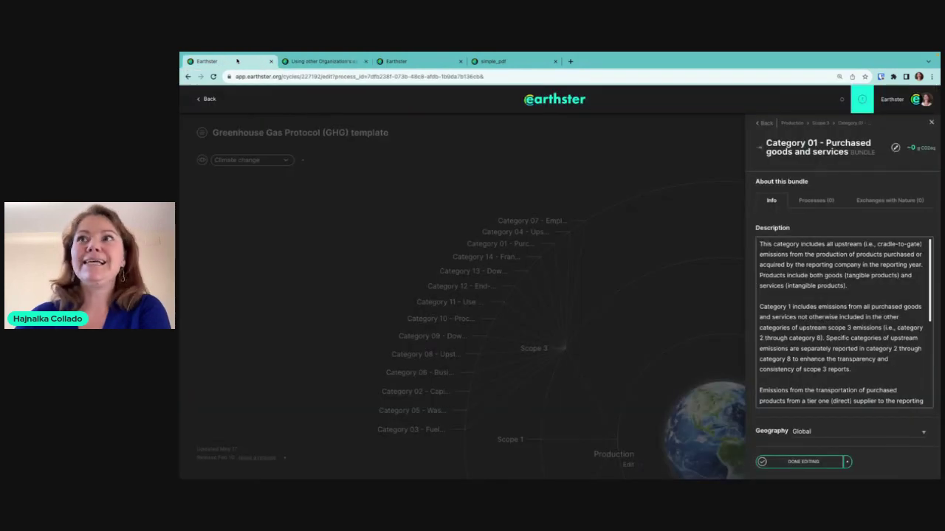
left_click(649, 241)
left_click(552, 103)
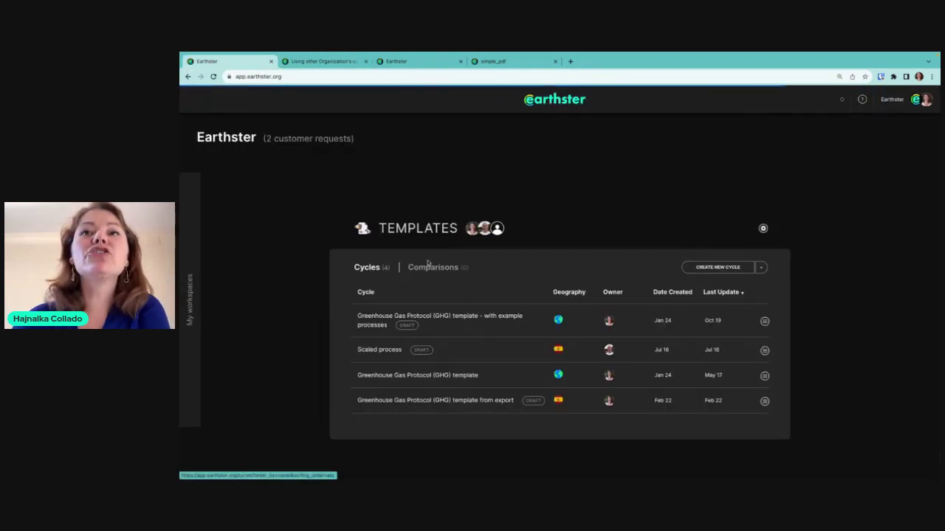
left_click(369, 321)
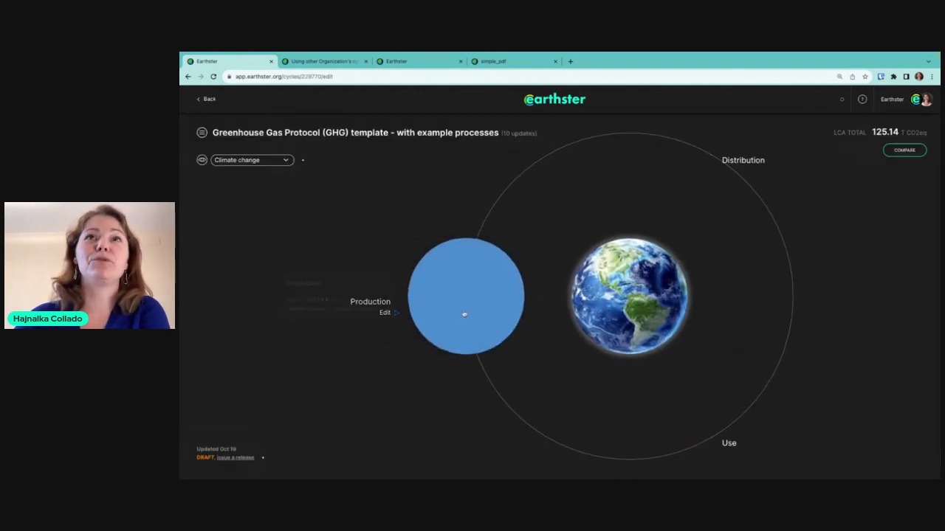
Open the Scope 1 bundle under Production and view its exchanges with nature.
left_click(464, 314)
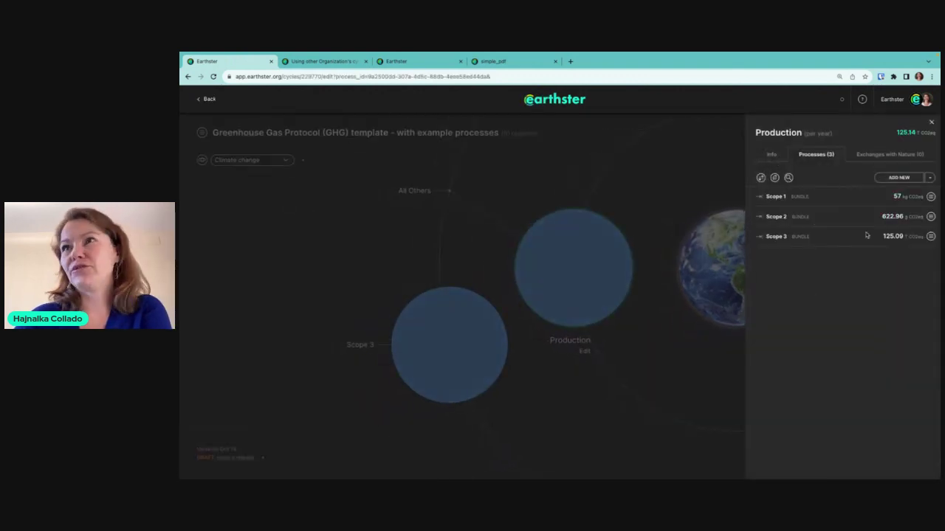
left_click(775, 197)
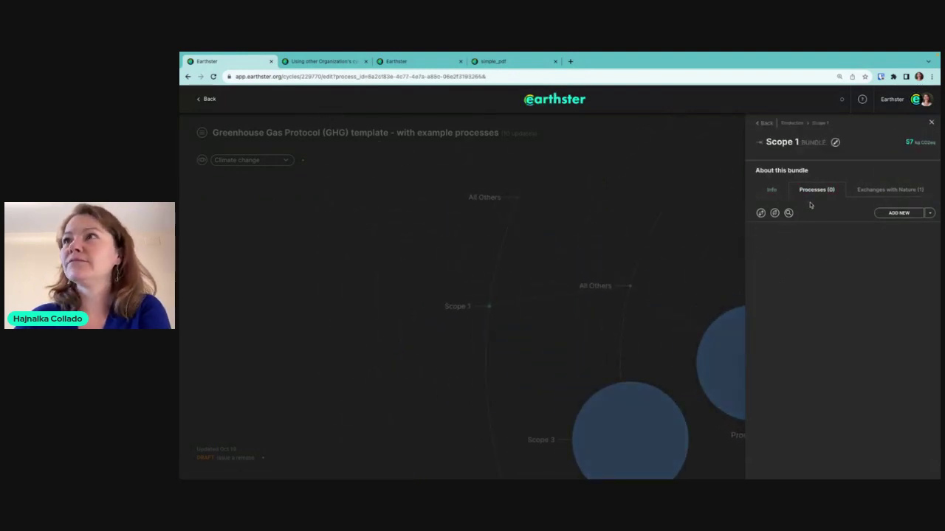
left_click(883, 190)
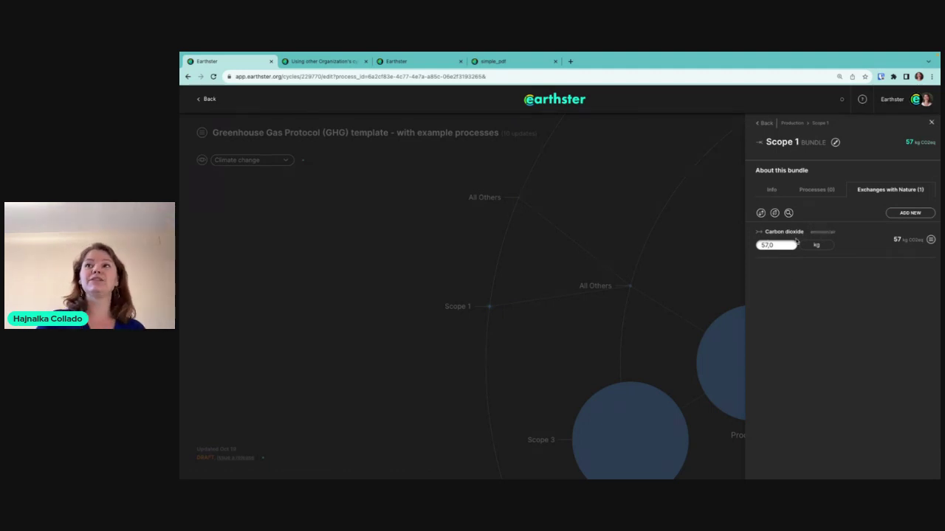
Search for "co2", add the Carbon dioxide (Resource/Air) exchange to Scope 1, and enter 2 kg as its amount.
left_click(912, 214)
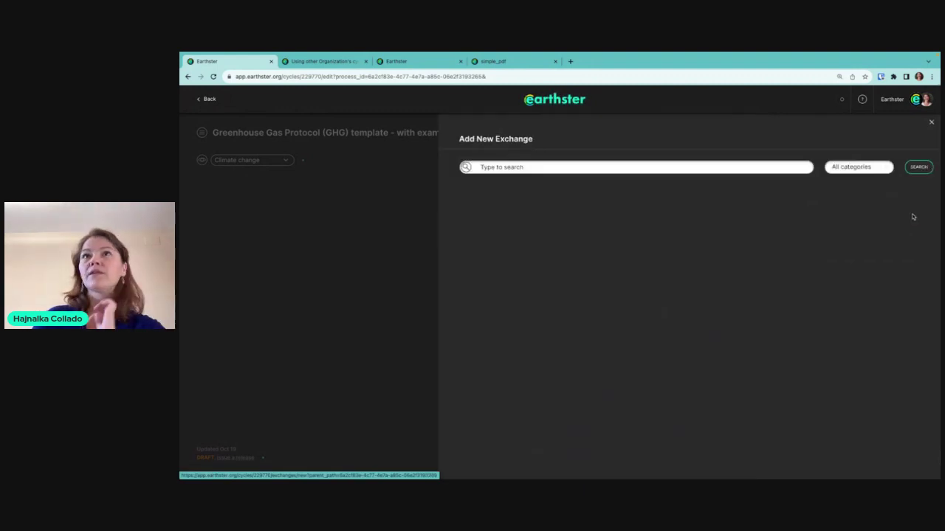
left_click(572, 167)
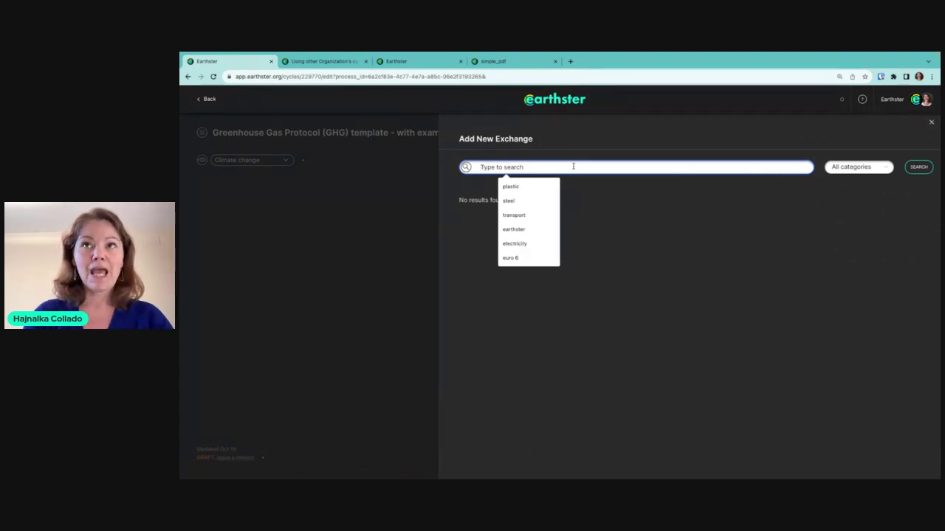
type("co2")
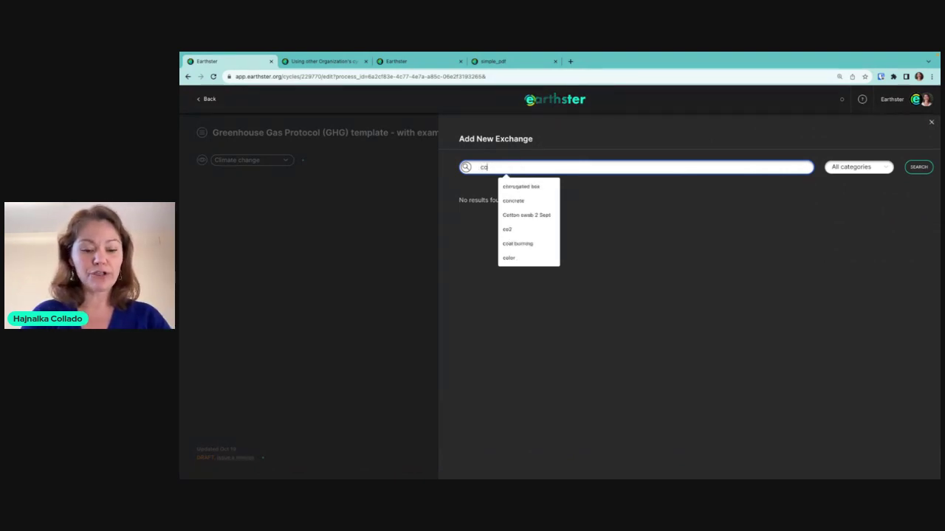
key("Return")
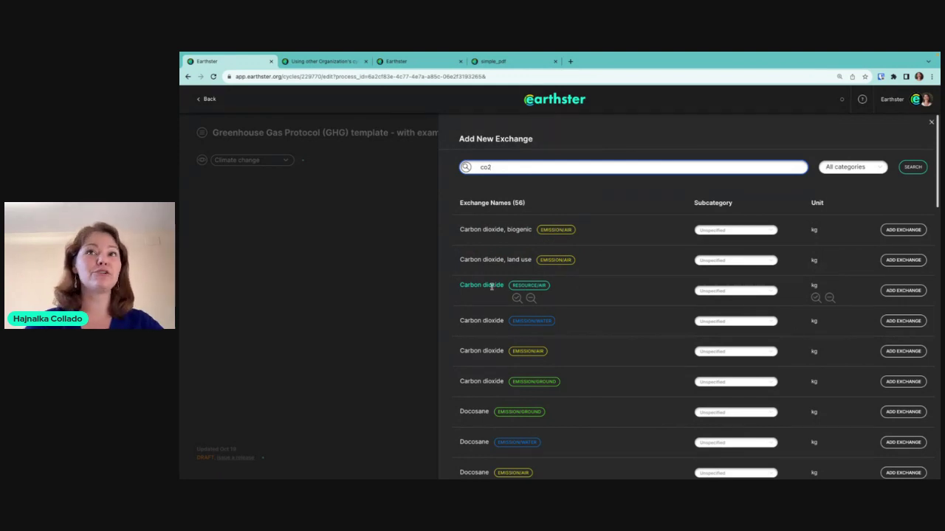
left_click(903, 292)
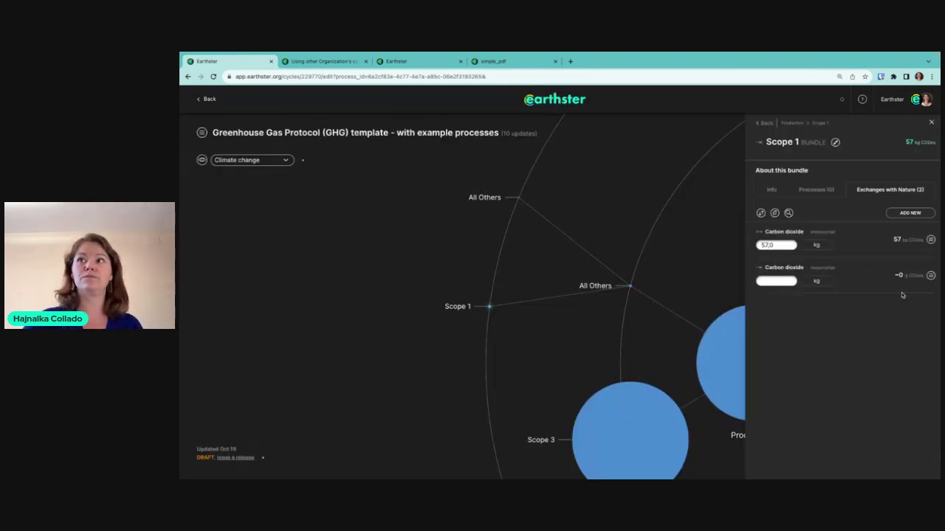
left_click(766, 281)
type("2")
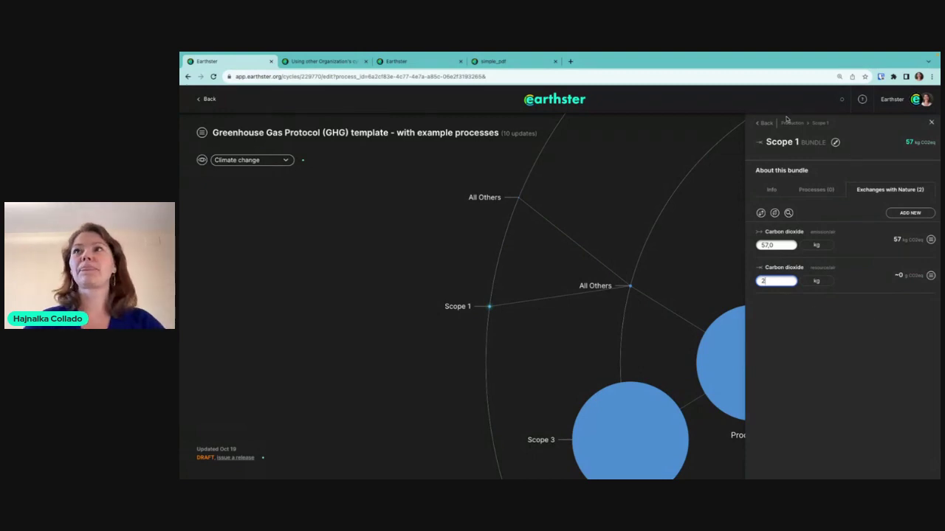
left_click_drag(628, 184, 517, 196)
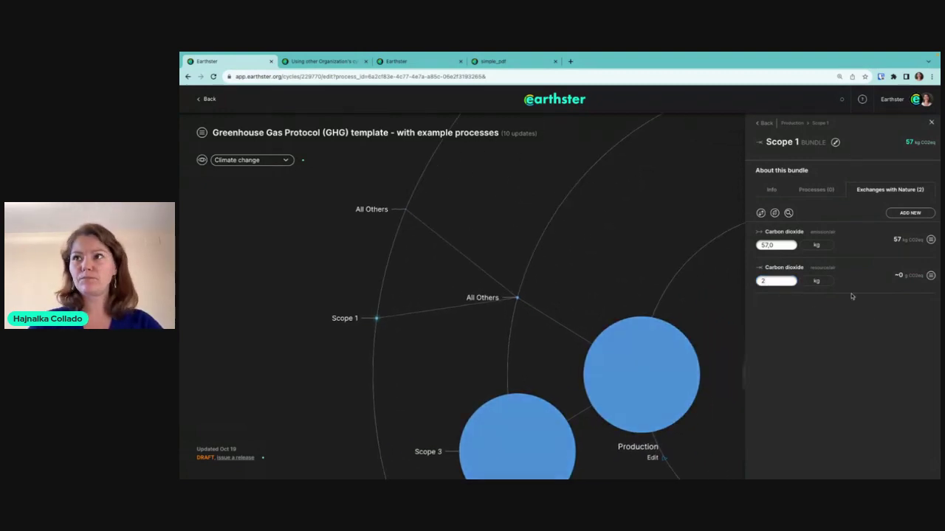
Delete the newly added second Carbon dioxide exchange from Scope 1.
left_click(930, 276)
left_click(919, 276)
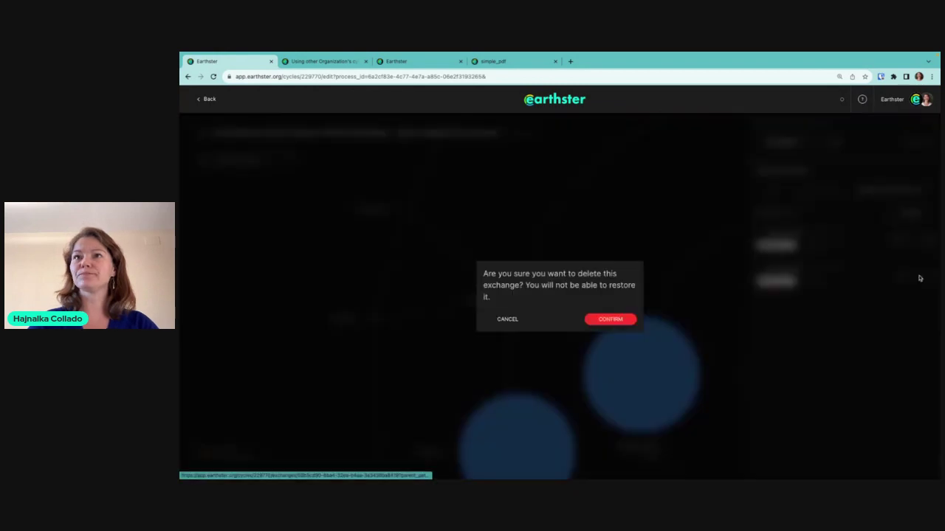
left_click(612, 321)
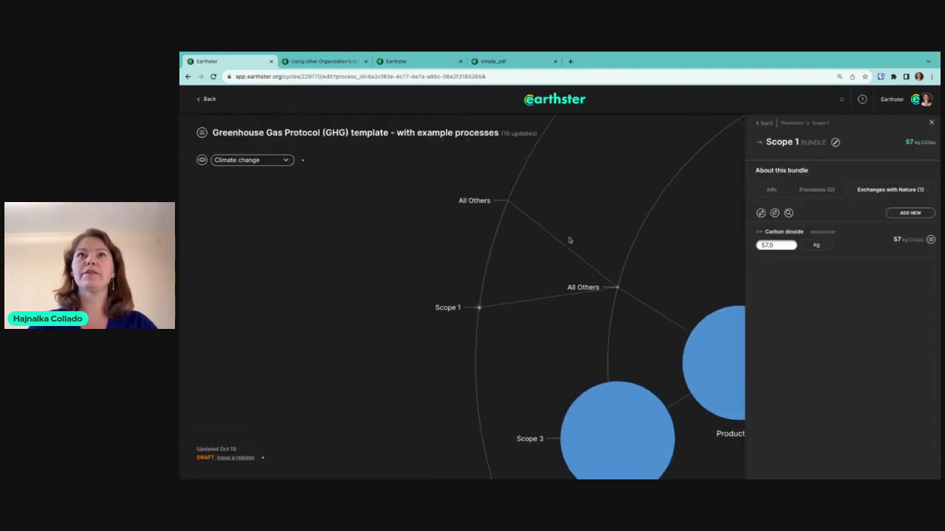
Reopen the GHG template with example processes from the cycles list and open Category 01 - Purchased goods and services in Scope 3.
left_click(555, 102)
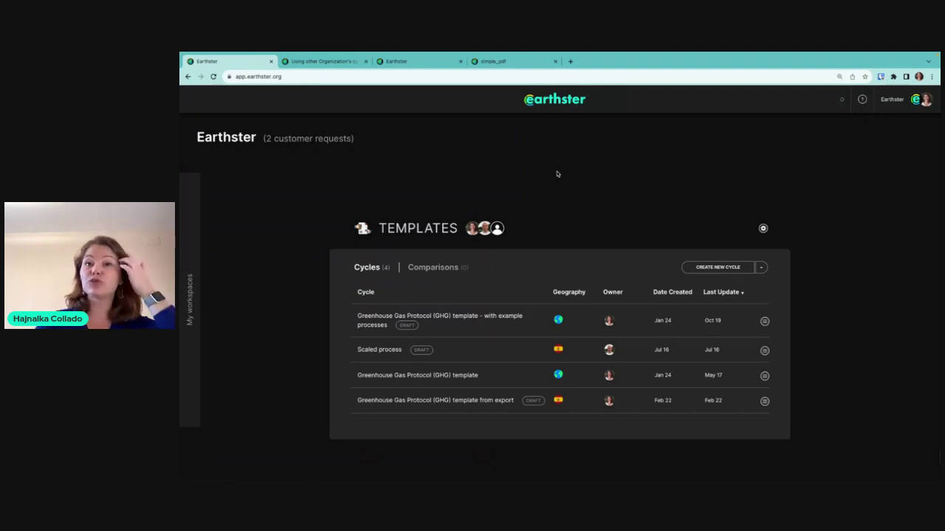
left_click(400, 316)
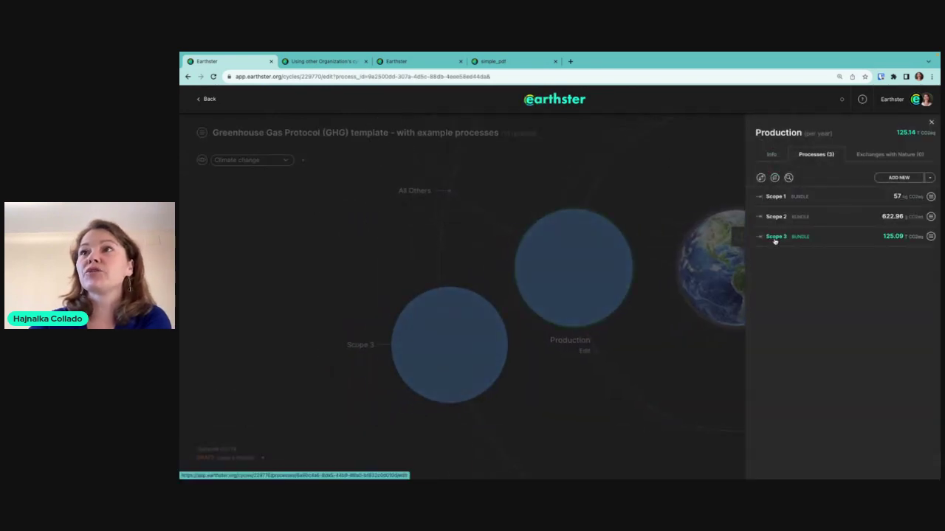
left_click(774, 237)
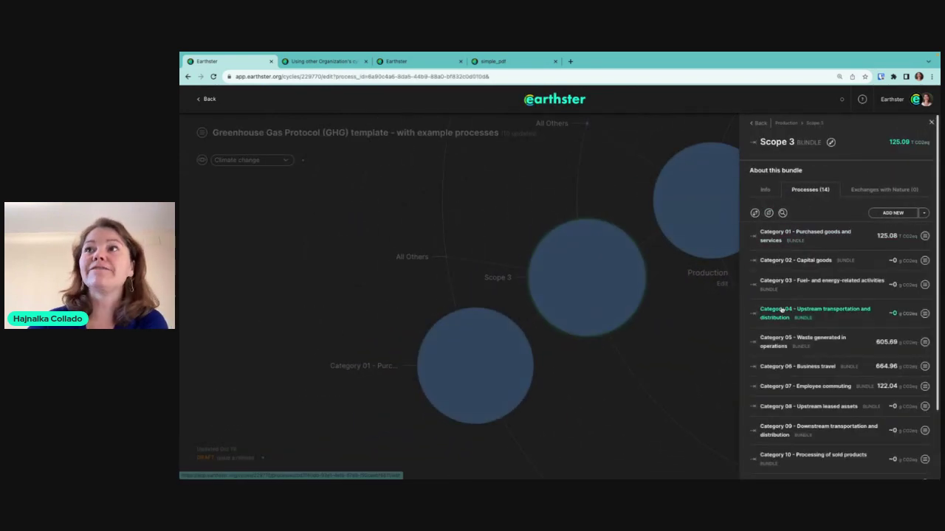
left_click(771, 233)
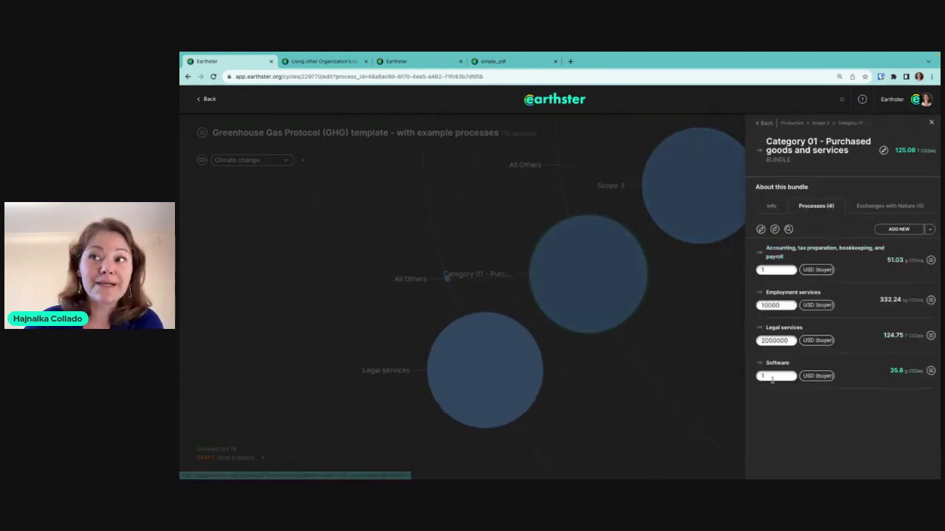
Set the Accounting, tax preparation, bookkeeping, and payroll amount to 100 and review its unit options, keeping USD (buyer).
left_click(776, 270)
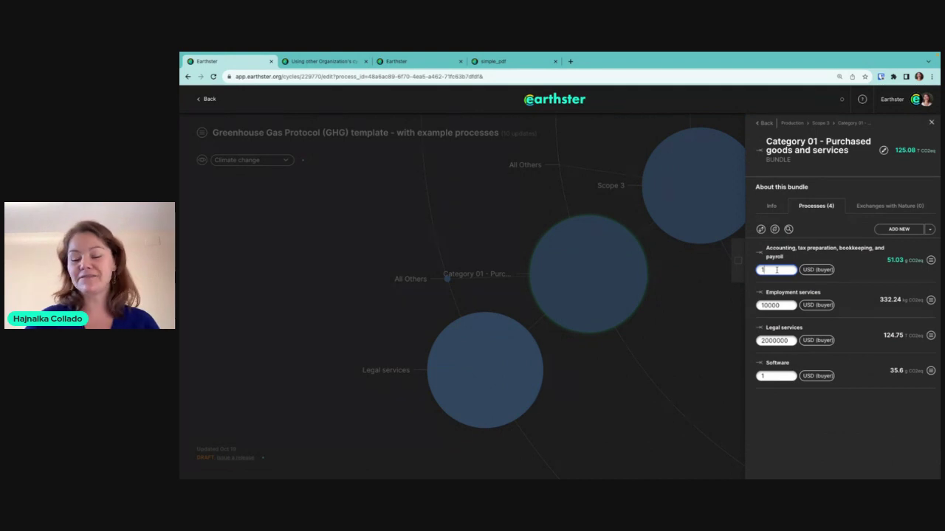
type("100")
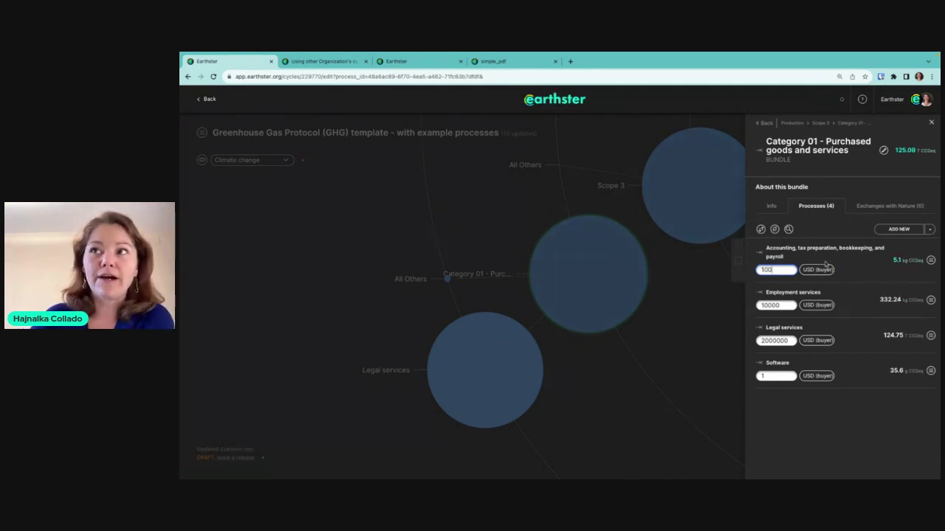
left_click(806, 249)
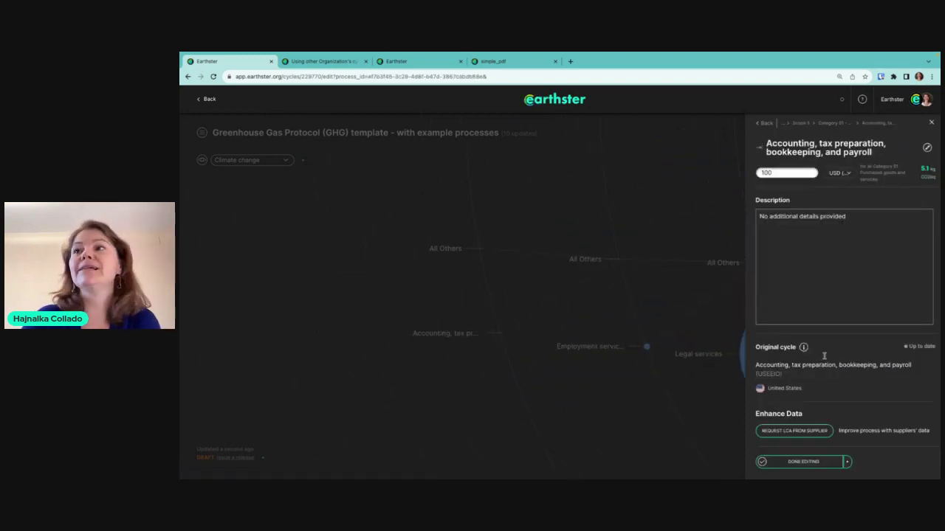
left_click(848, 174)
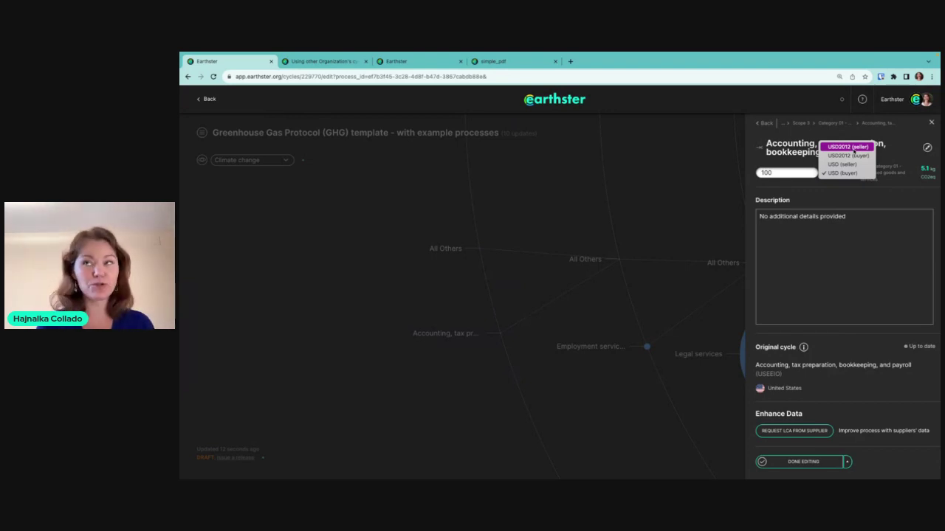
left_click(830, 173)
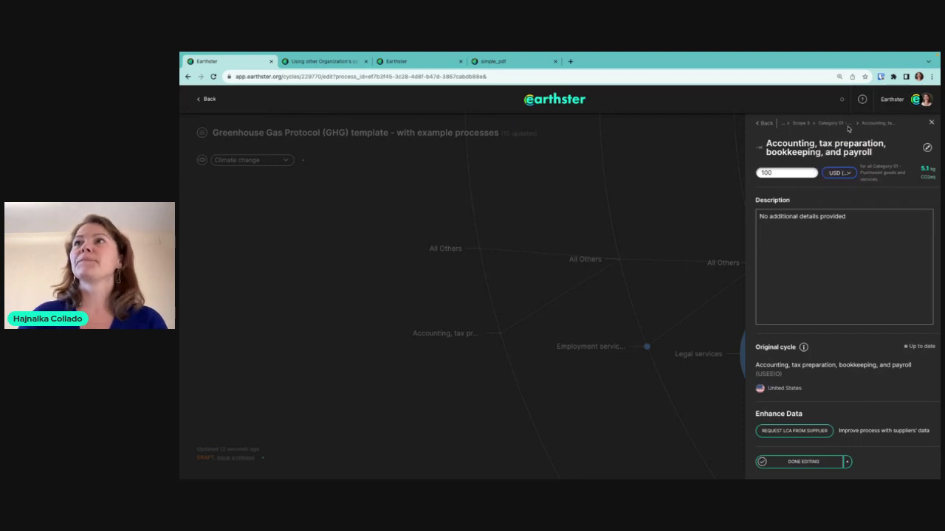
Go back to the Scope 3 categories and leave the template for the Templates workspace's cycles.
left_click(802, 124)
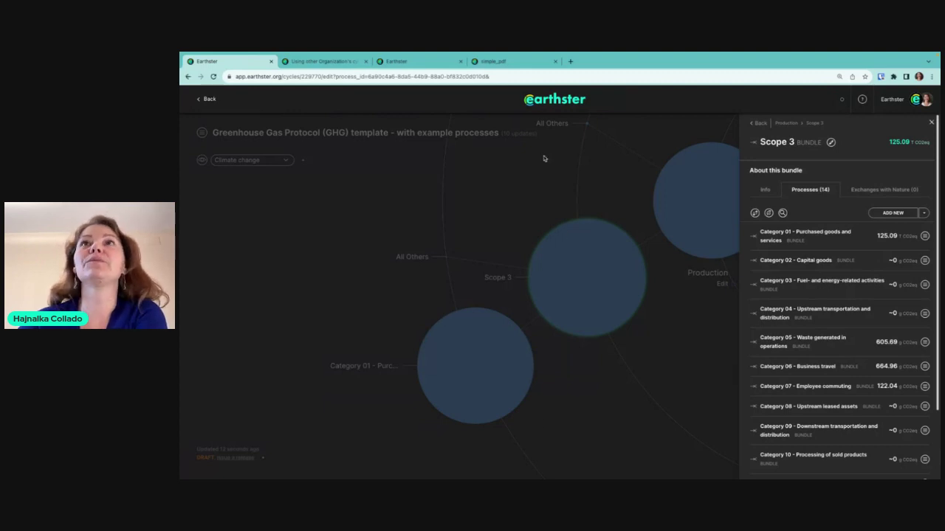
left_click(574, 161)
left_click(555, 104)
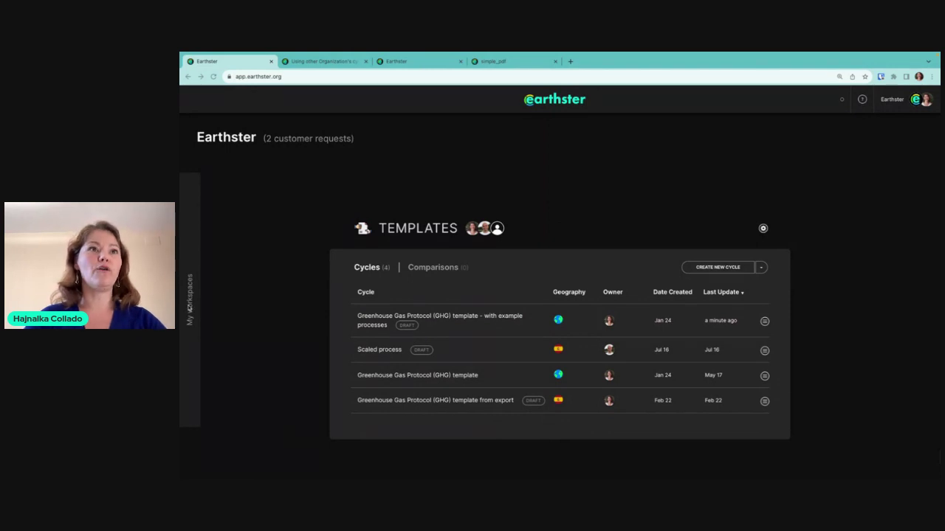
Switch to the personal demos workspace listed above Templates and open its "Demo - Computer mouse - version: Onboarding, comparison 2" comparison.
left_click(190, 305)
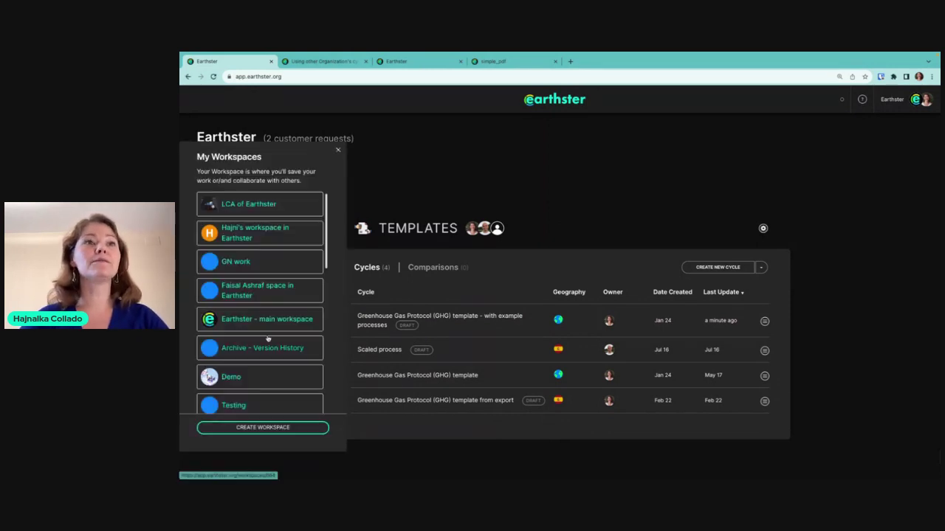
scroll(268, 338, "down", 2)
scroll(268, 338, "down", 3)
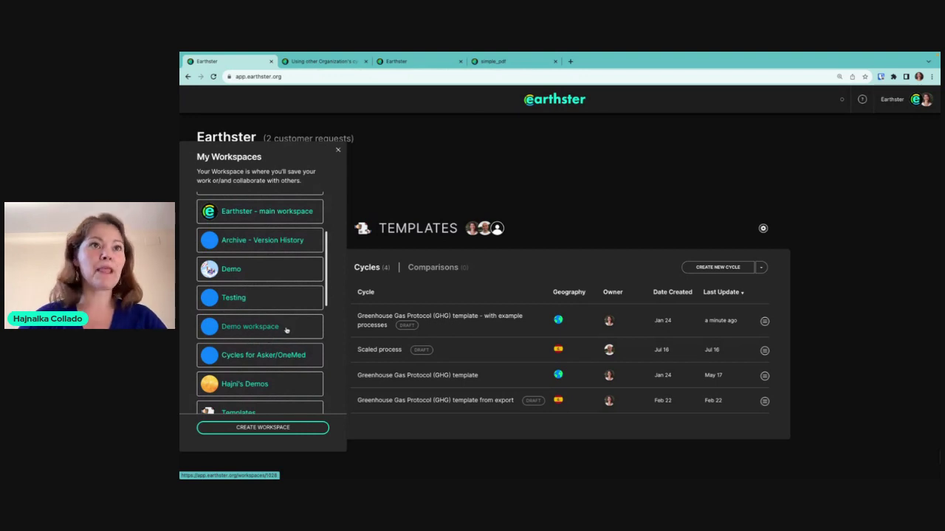
scroll(268, 337, "down", 5)
left_click(244, 240)
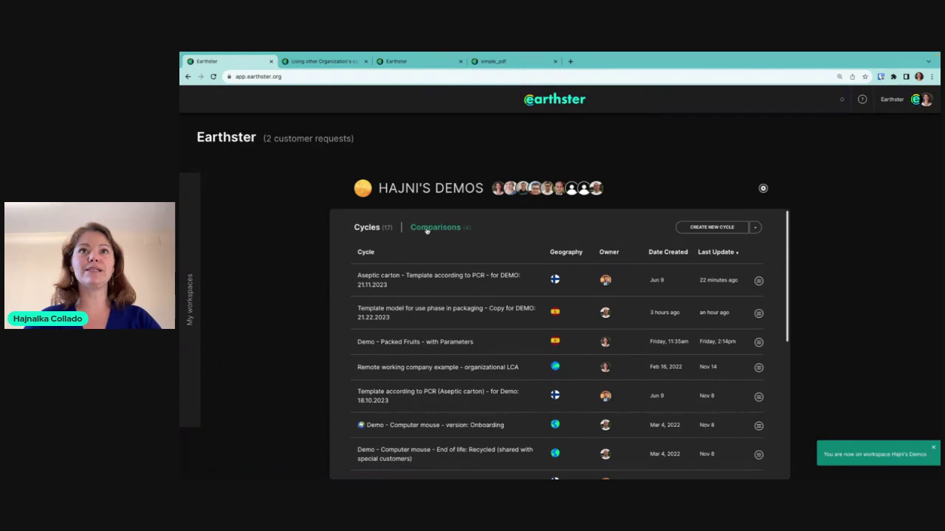
left_click(439, 229)
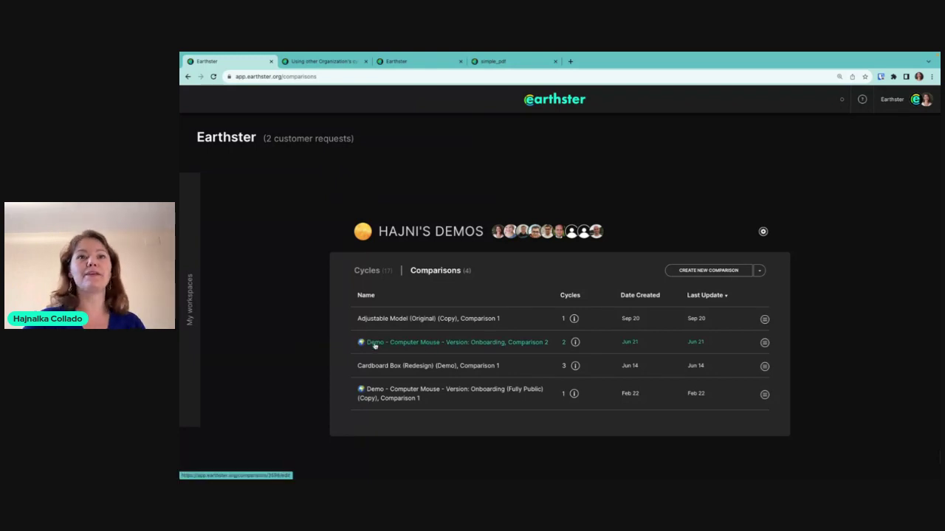
left_click(415, 344)
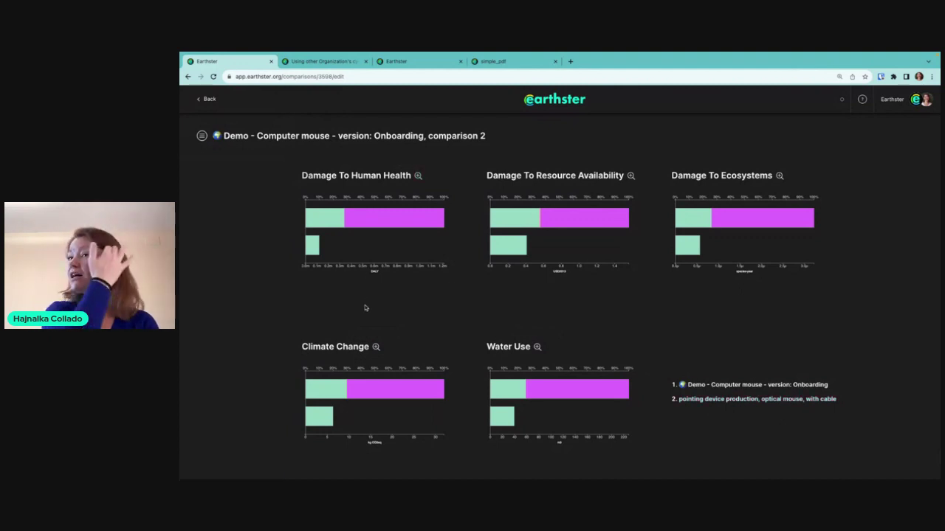
In the comparison's settings, set the Demo - Computer mouse - version: Onboarding cycle to 1 Unit.
left_click(202, 136)
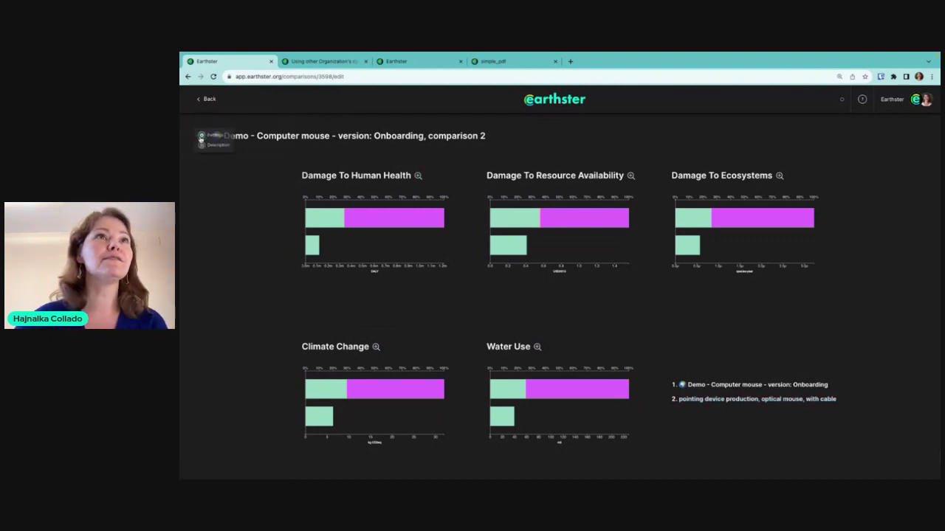
left_click(217, 137)
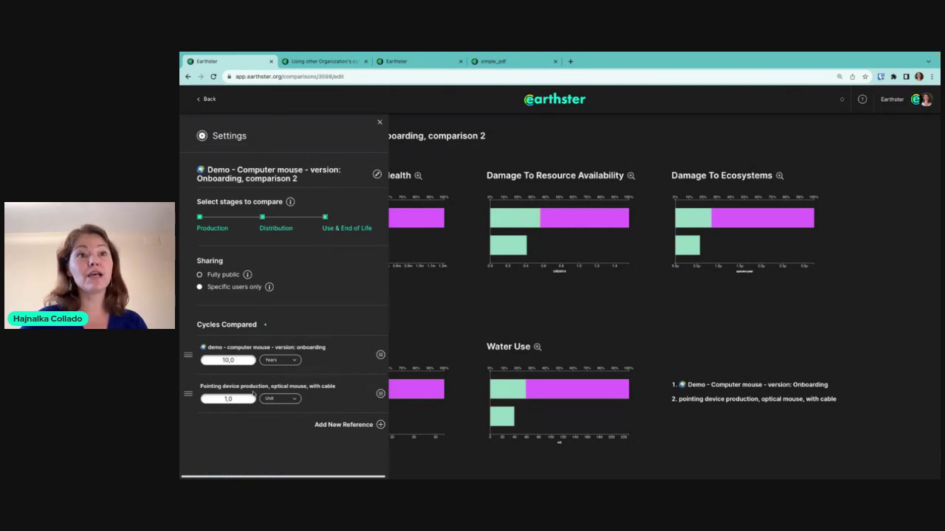
left_click(279, 360)
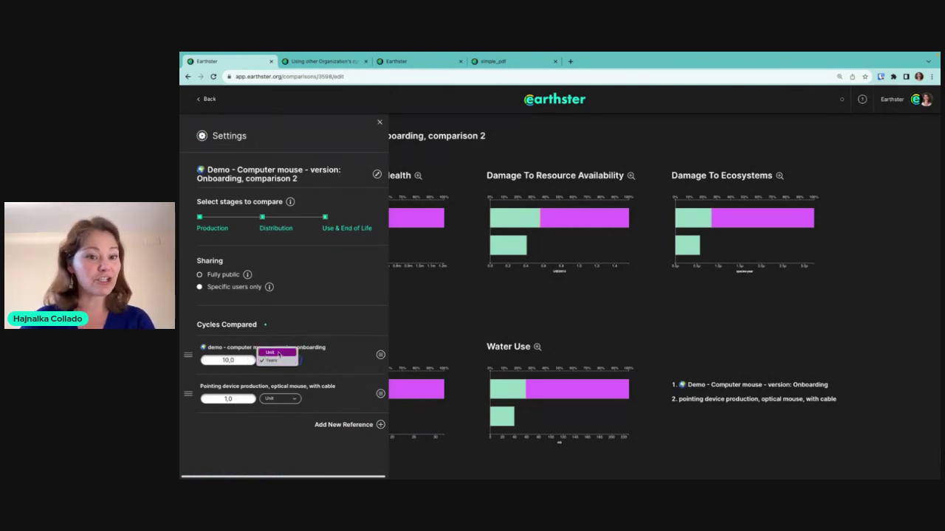
left_click(279, 354)
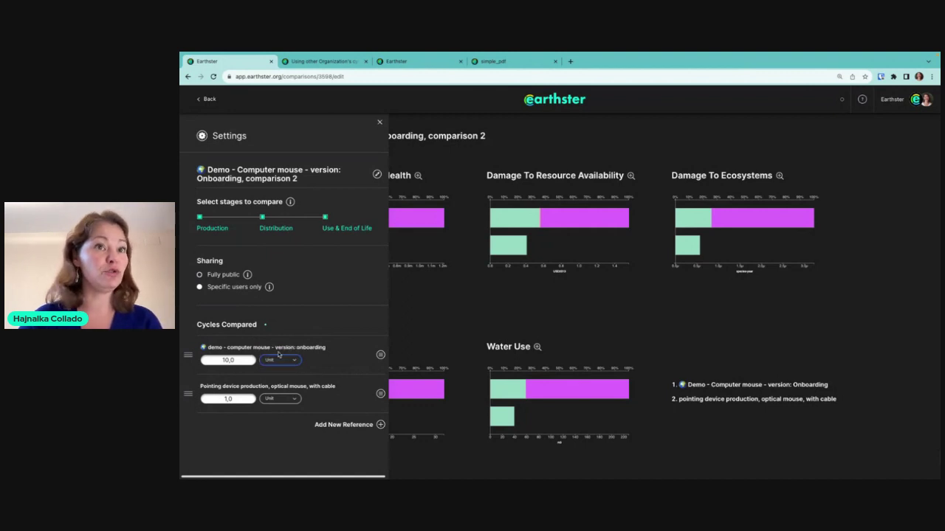
double_click(231, 360)
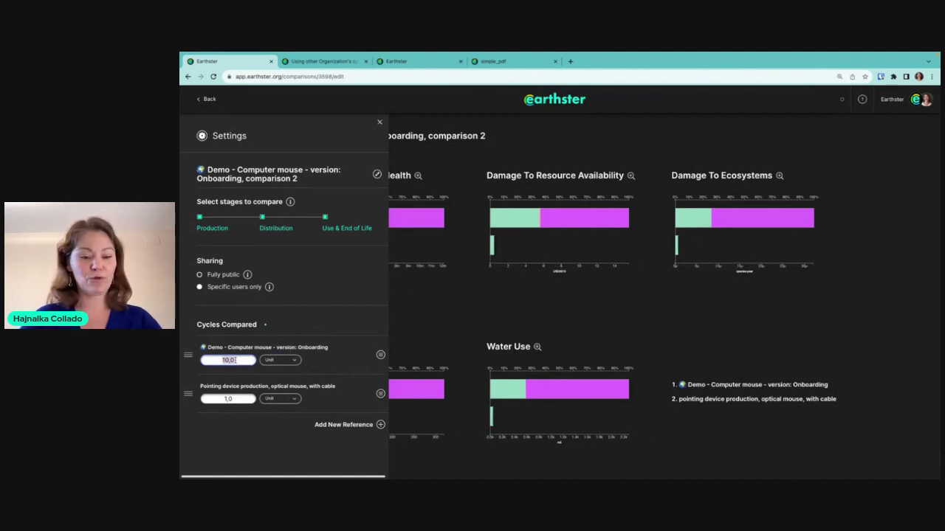
type("1")
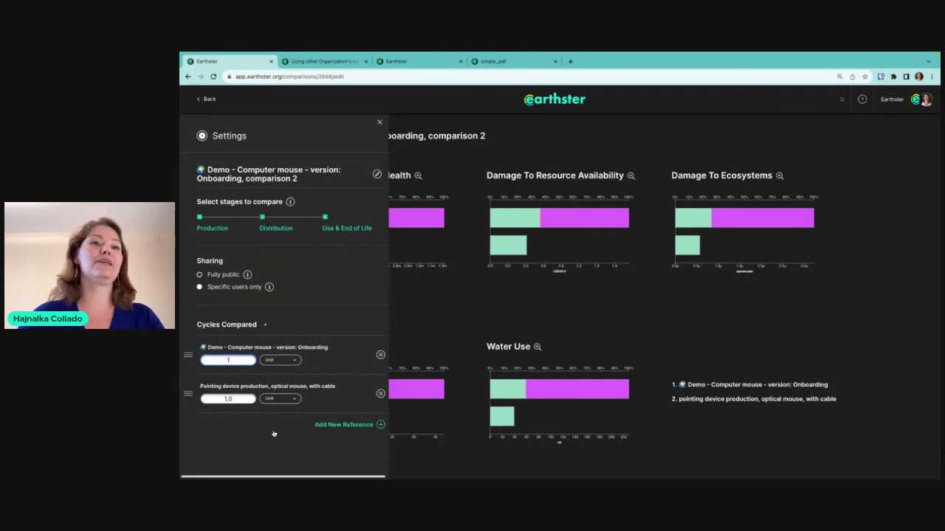
Review the cycles offered as new references for the comparison, add none, and close the settings.
left_click(344, 424)
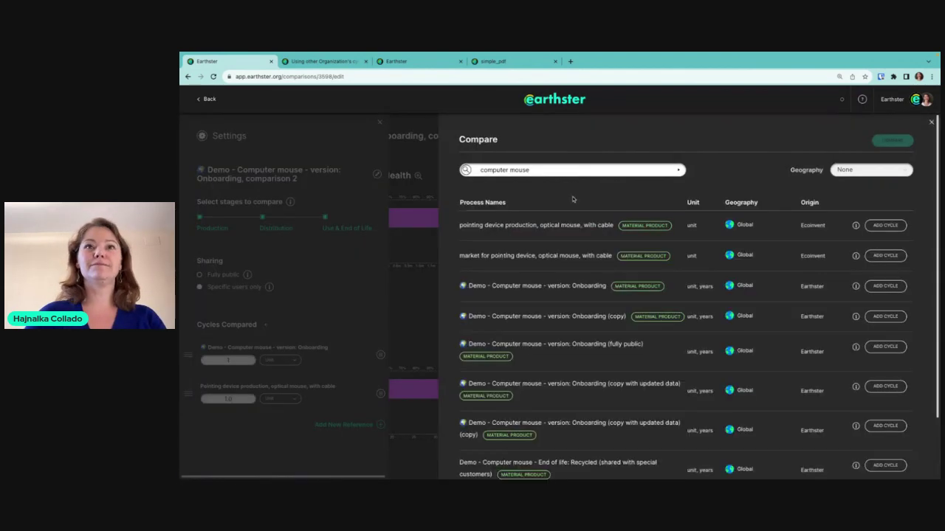
left_click(415, 304)
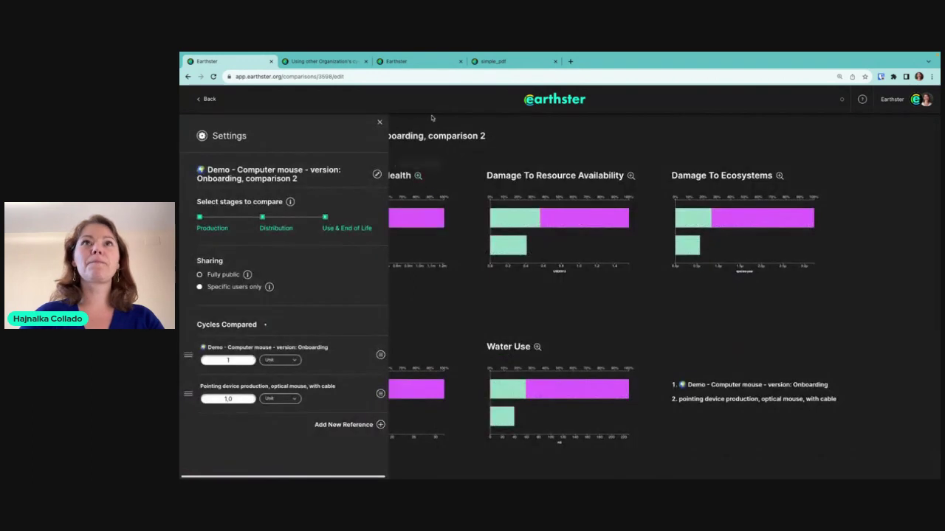
left_click(380, 123)
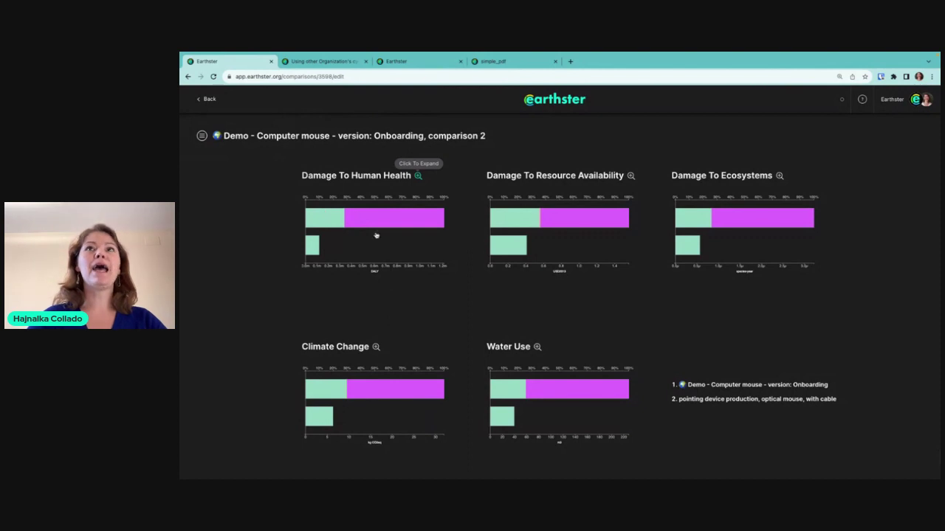
Expand the Climate Change chart, inspect its stage impacts, and drill down into the Production stage.
left_click(364, 415)
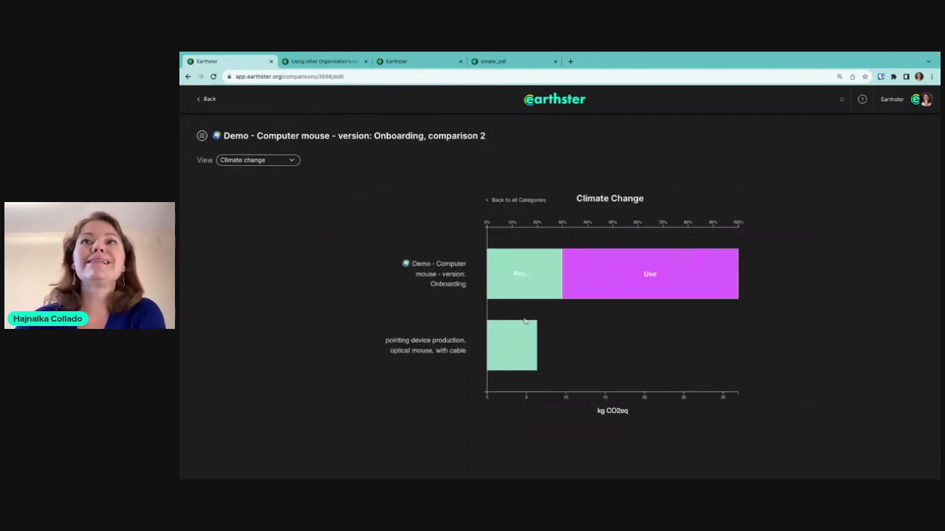
mouse_move(574, 255)
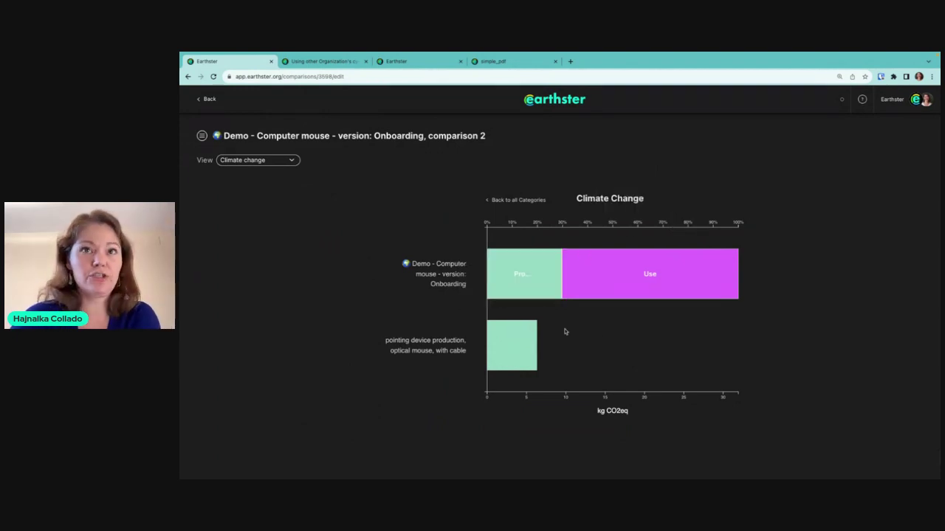
mouse_move(537, 285)
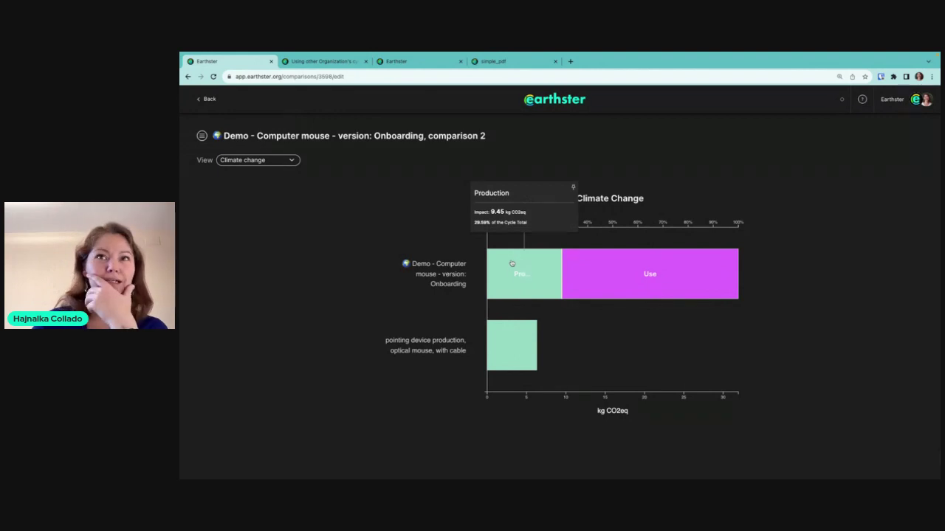
left_click(516, 264)
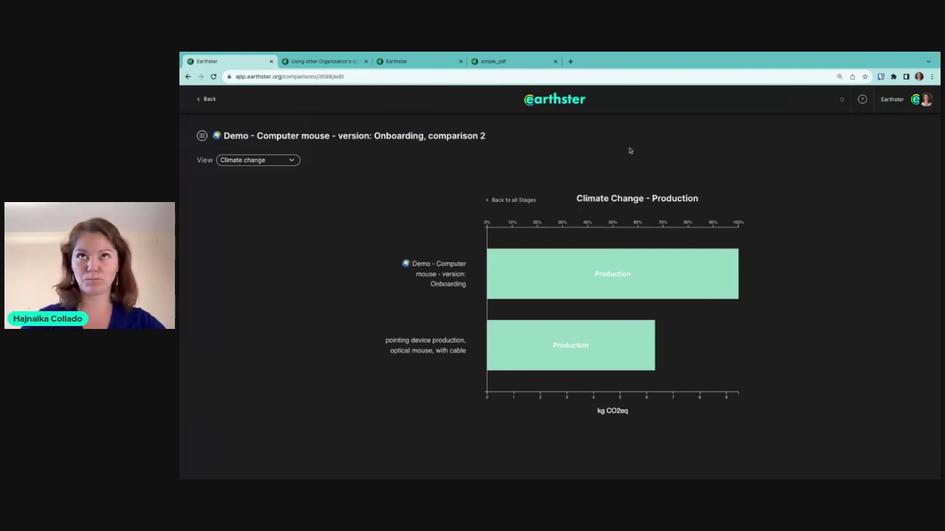
Return to the workspace home, open the "Demo - Packed Fruits - with Parameters" cycle, and review its scale with production and functional units.
left_click(552, 104)
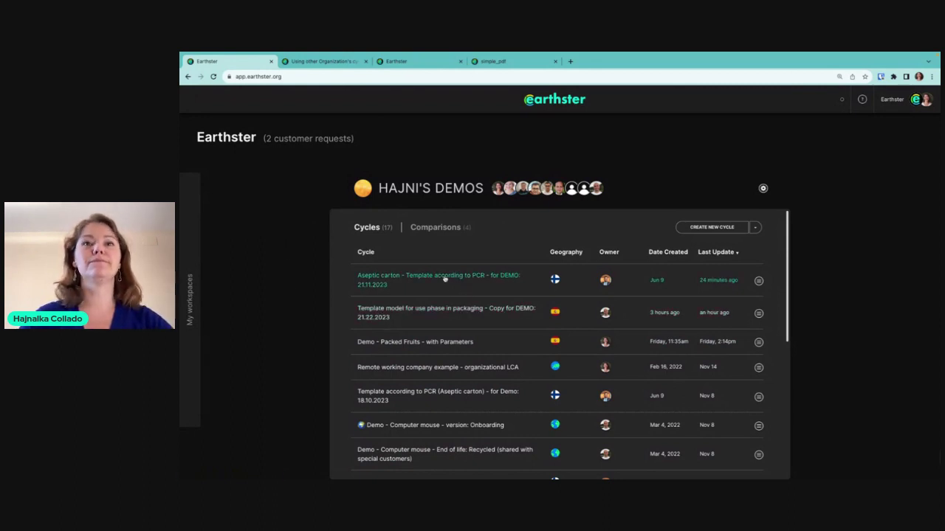
left_click(417, 343)
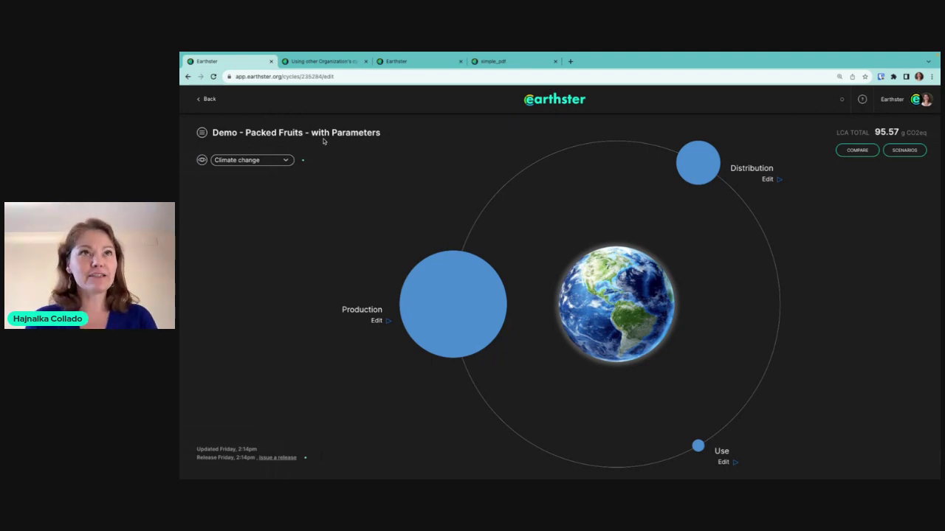
left_click(234, 137)
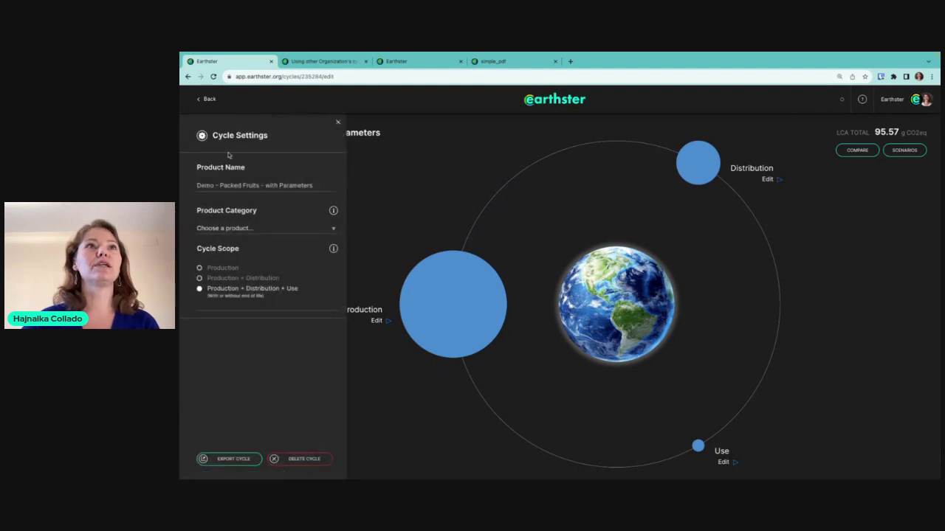
left_click(200, 133)
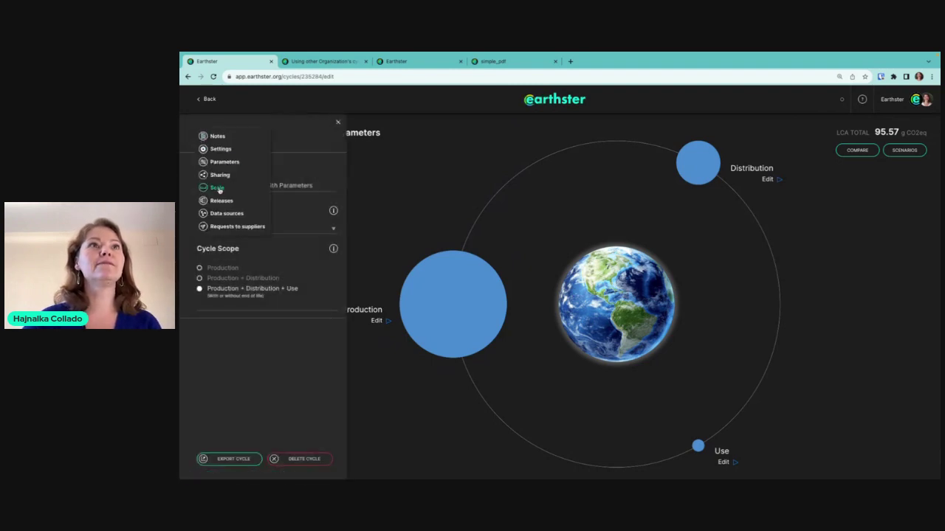
left_click(217, 187)
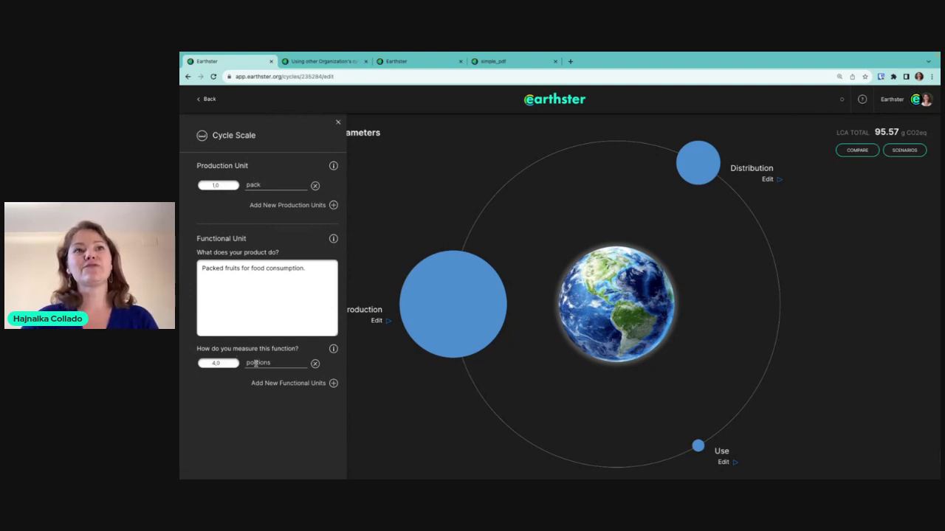
left_click(339, 123)
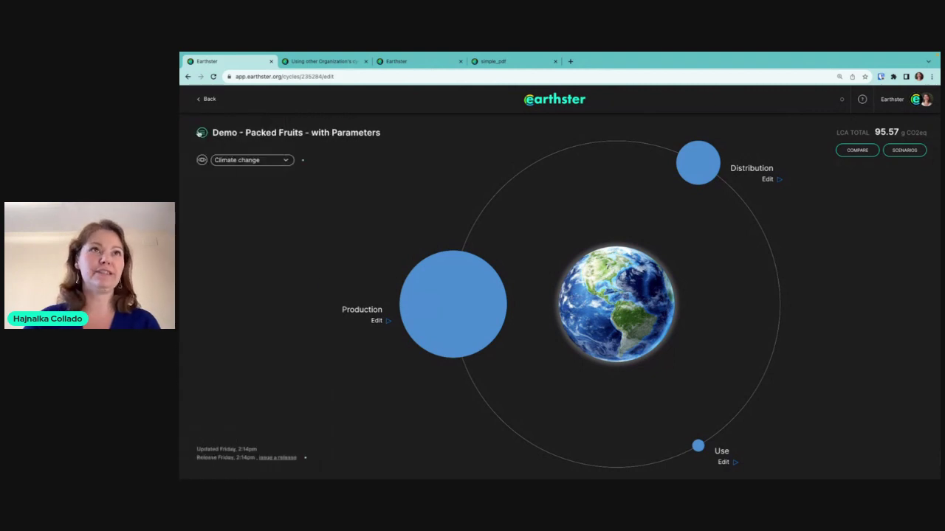
Review the parameters defined for the packed fruits cycle, including their values, options and uses, and close the list.
left_click(206, 132)
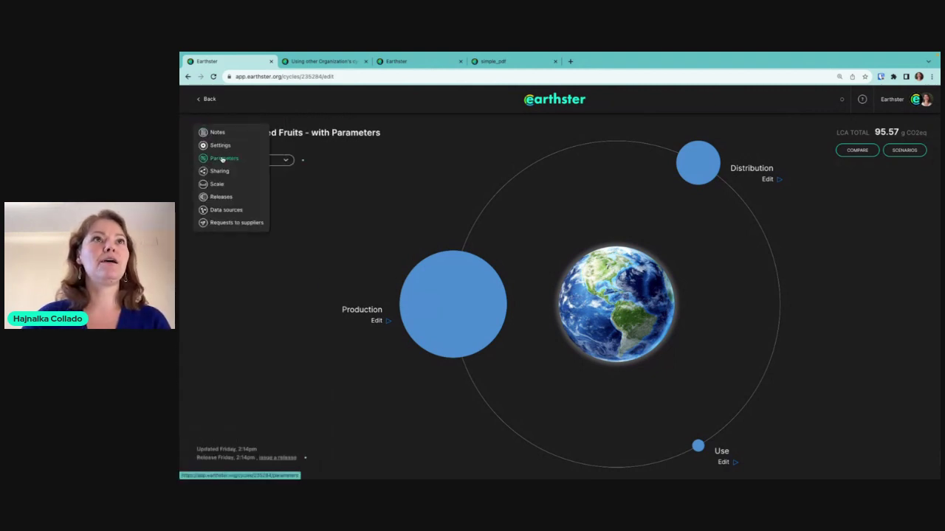
left_click(222, 158)
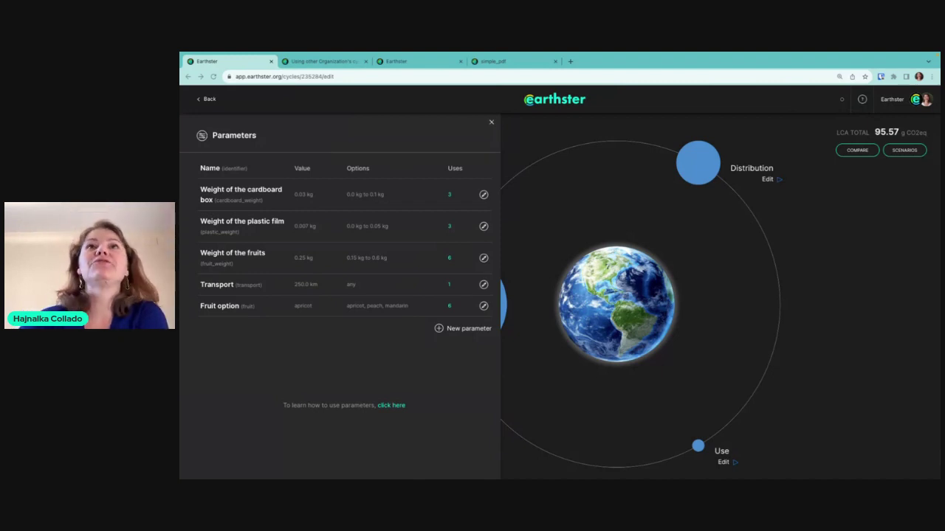
left_click(491, 124)
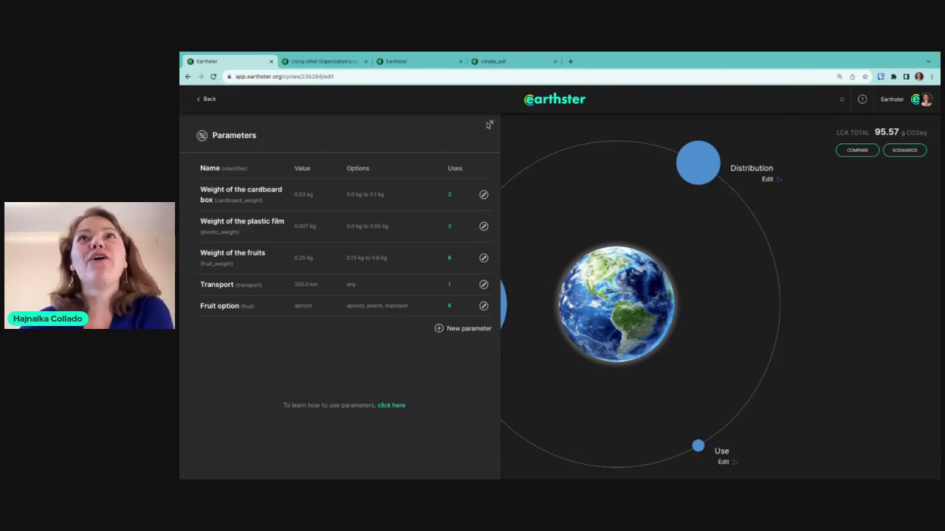
left_click(491, 123)
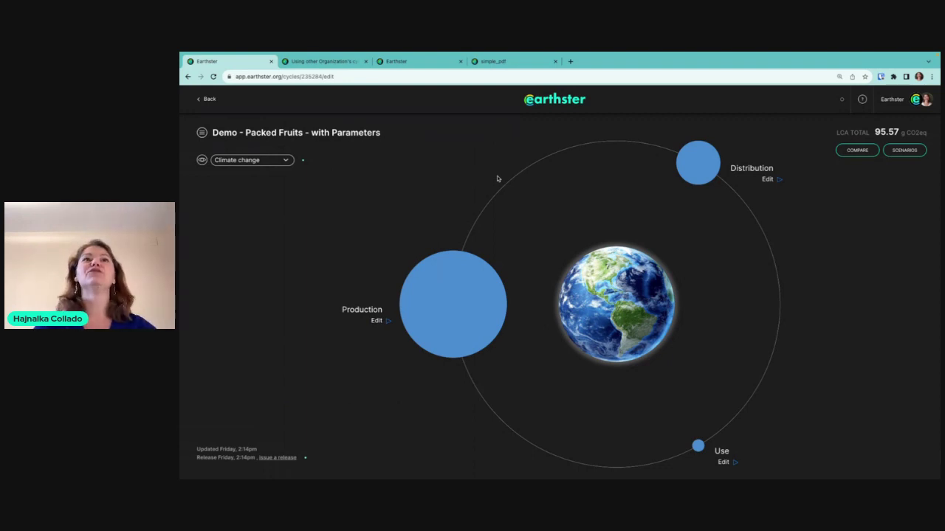
Open the cycle's scenarios and try the Fruit option as peach, apricot (default) and peach again, finishing with mandarin.
left_click(903, 150)
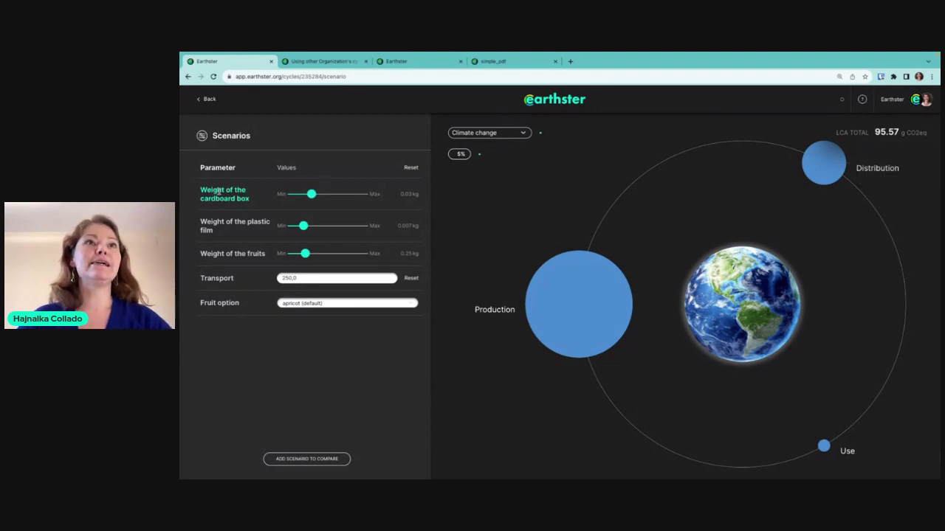
left_click(322, 303)
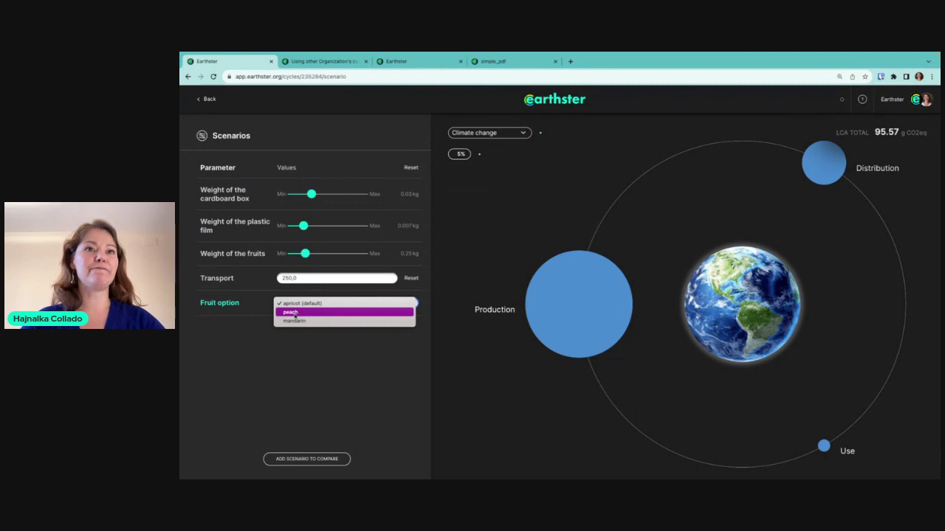
left_click(299, 313)
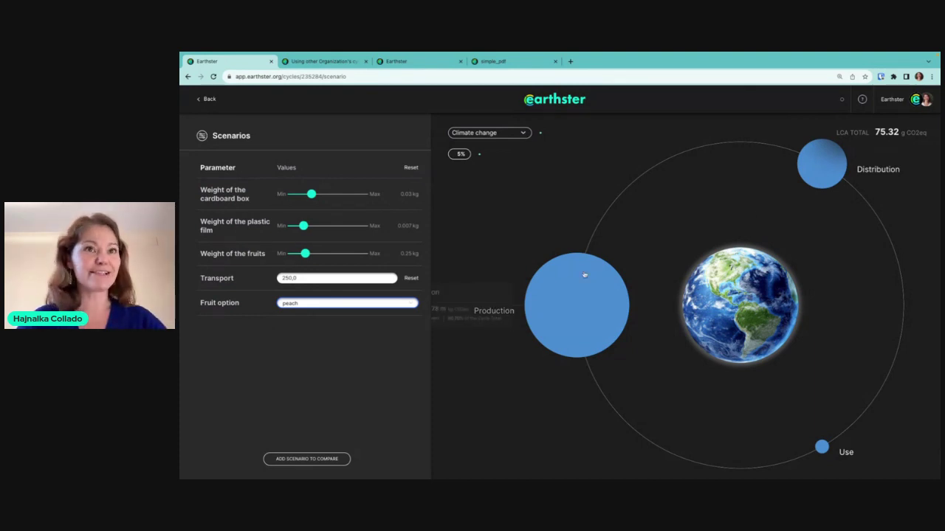
left_click(374, 303)
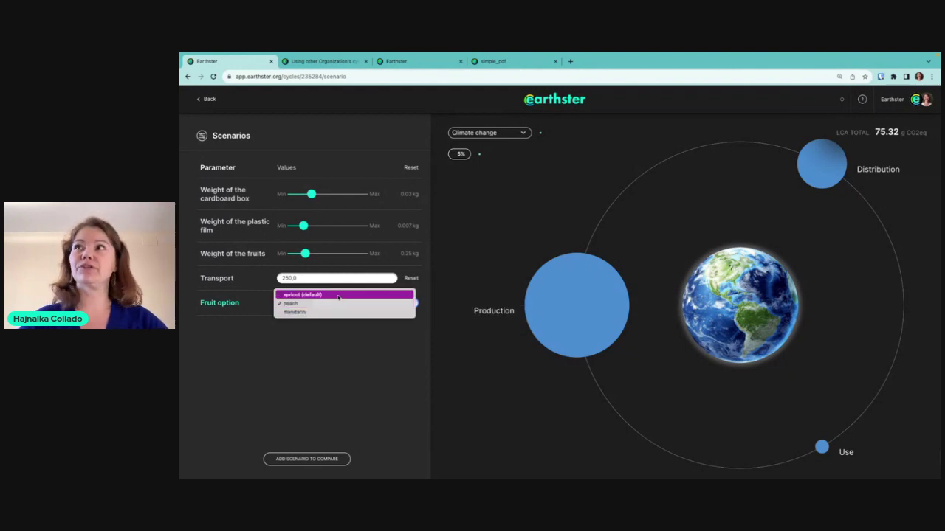
left_click(338, 295)
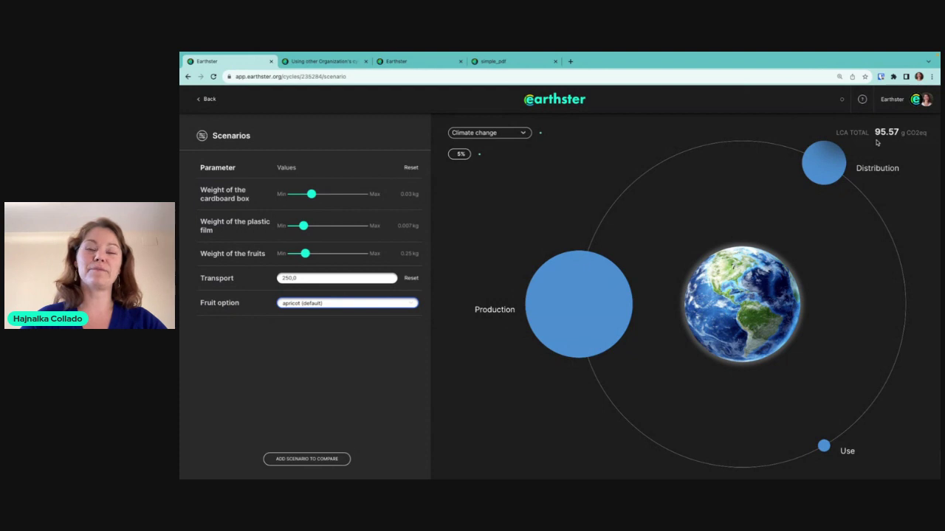
left_click(332, 304)
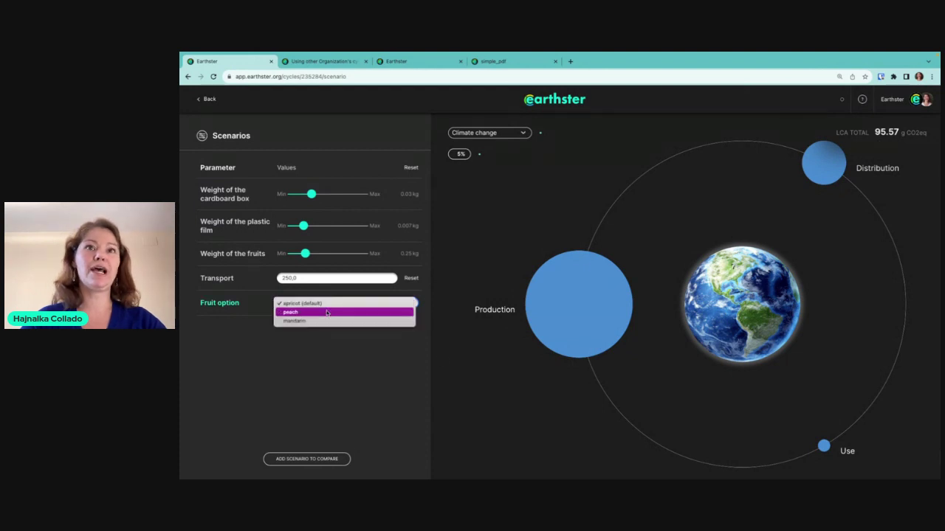
left_click(326, 312)
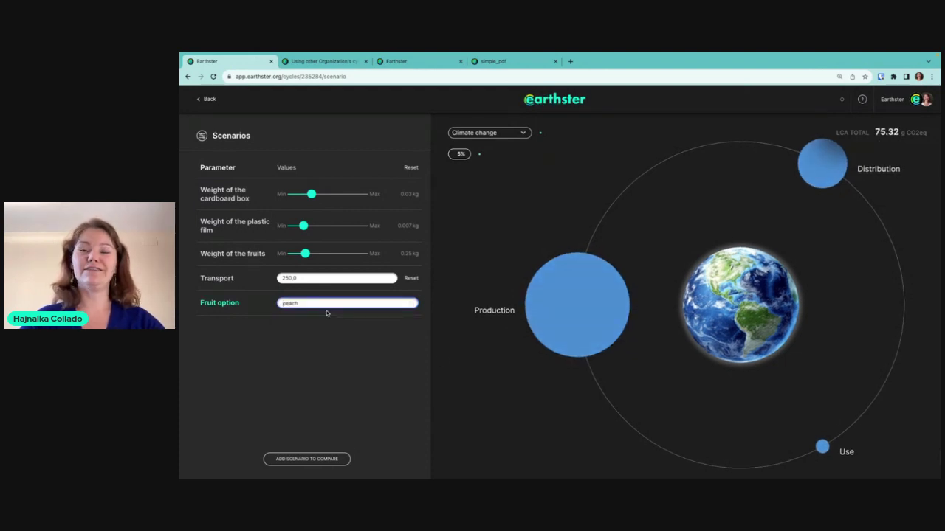
left_click(303, 304)
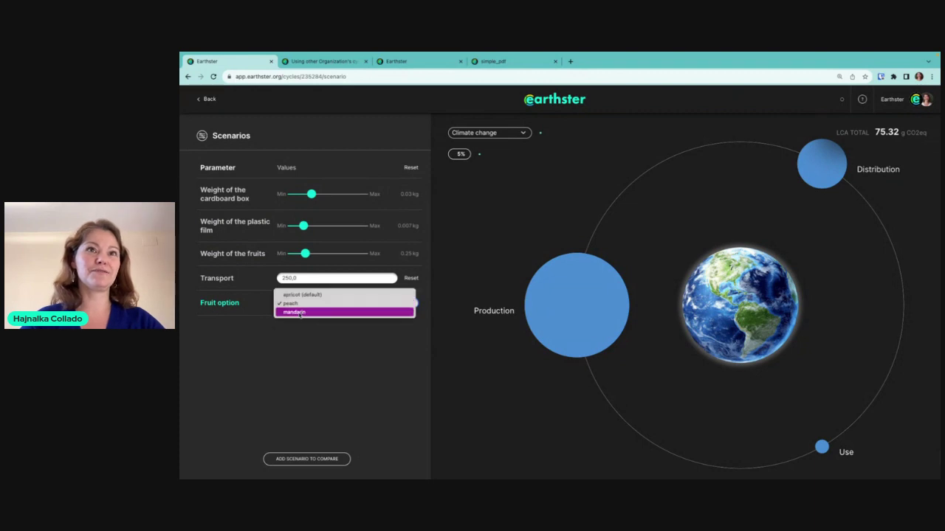
left_click(299, 316)
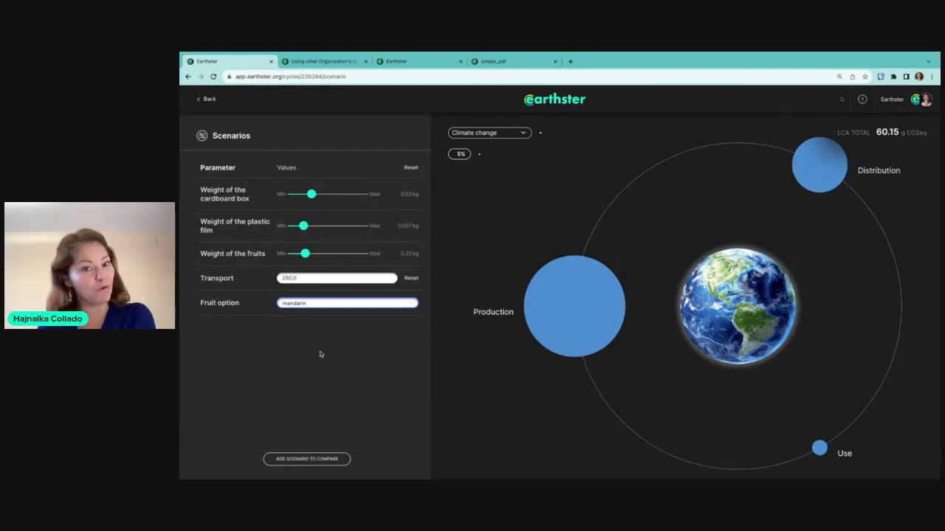
Set the scenario's Transport parameter to 600.
left_click(305, 278)
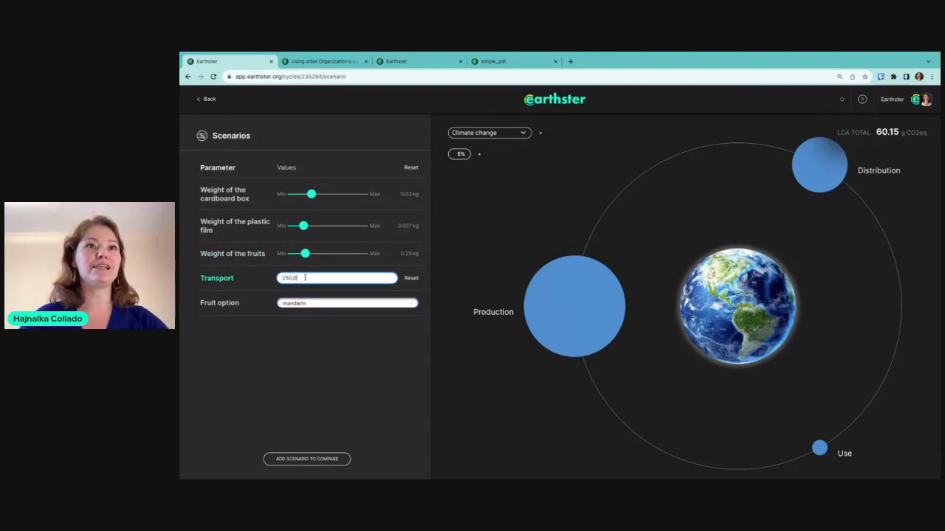
left_click(285, 277)
key("BackSpace")
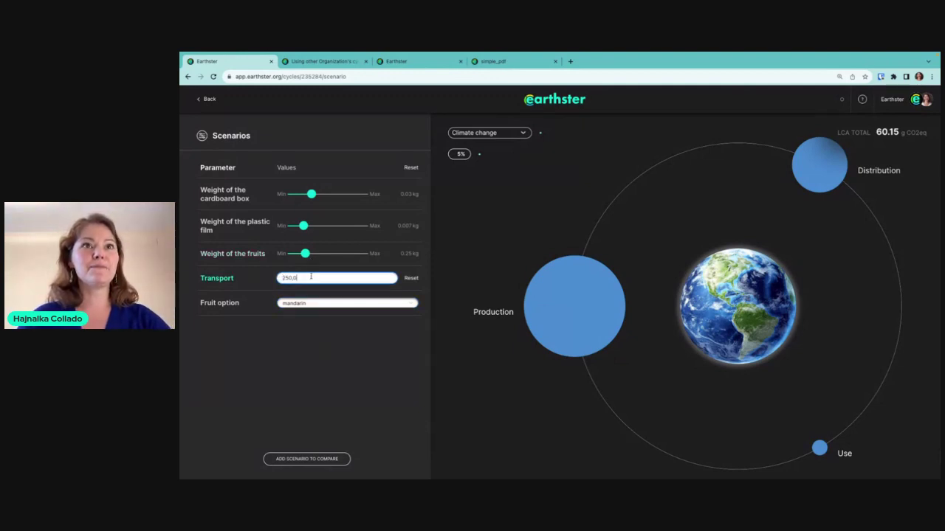
type("12")
key("BackSpace")
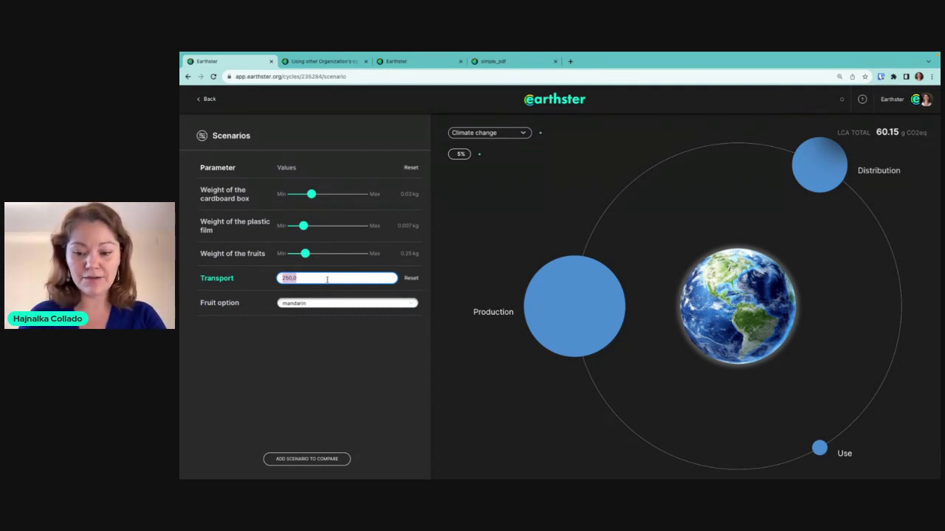
type("600")
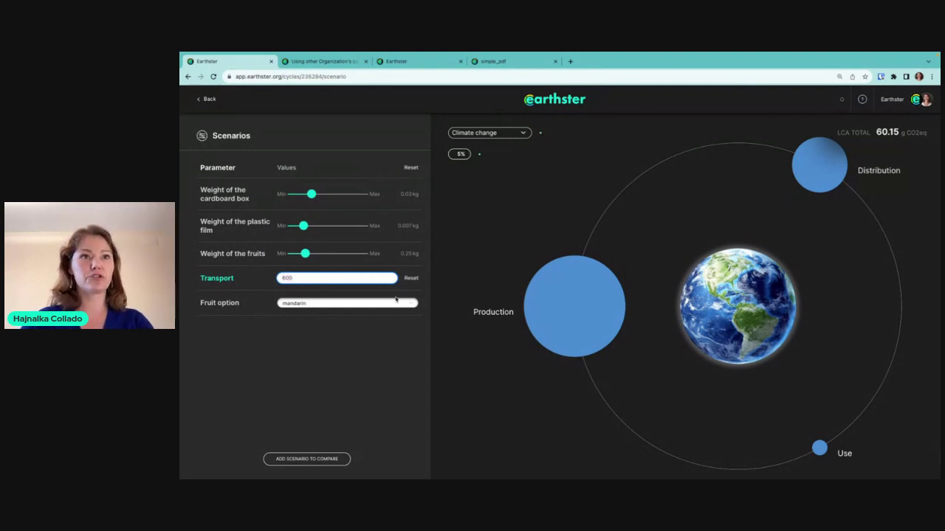
left_click(378, 369)
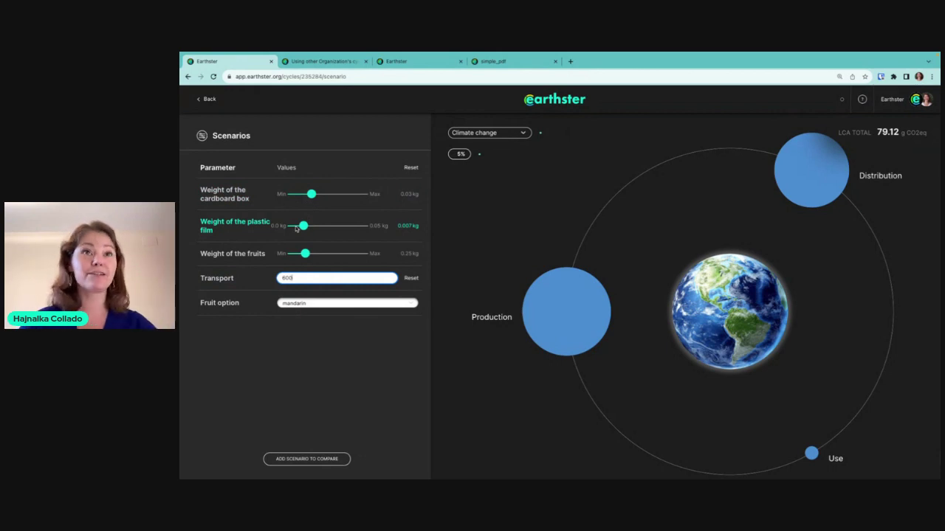
Set the weight of the fruits to 0.46 kg and add this mandarin scenario for comparison under its suggested name.
left_click(305, 253)
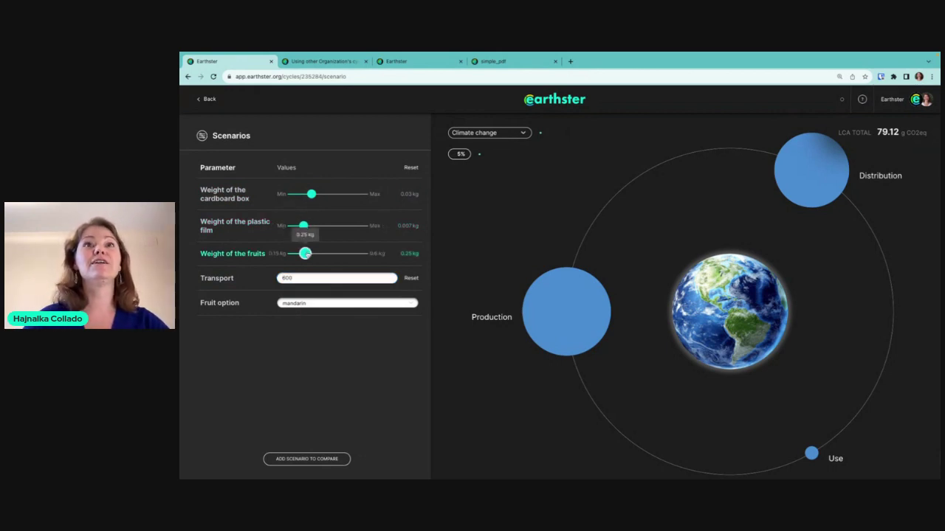
left_click_drag(305, 253, 343, 253)
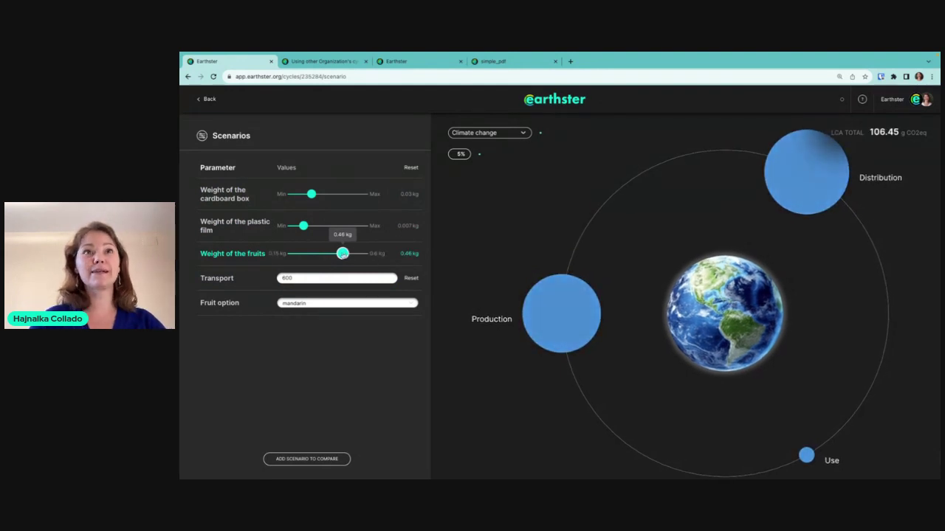
mouse_move(578, 293)
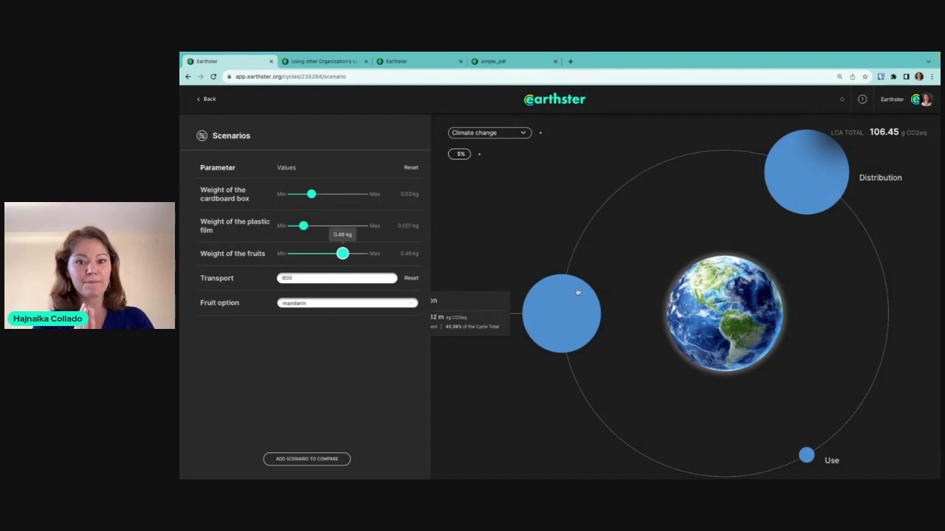
mouse_move(808, 184)
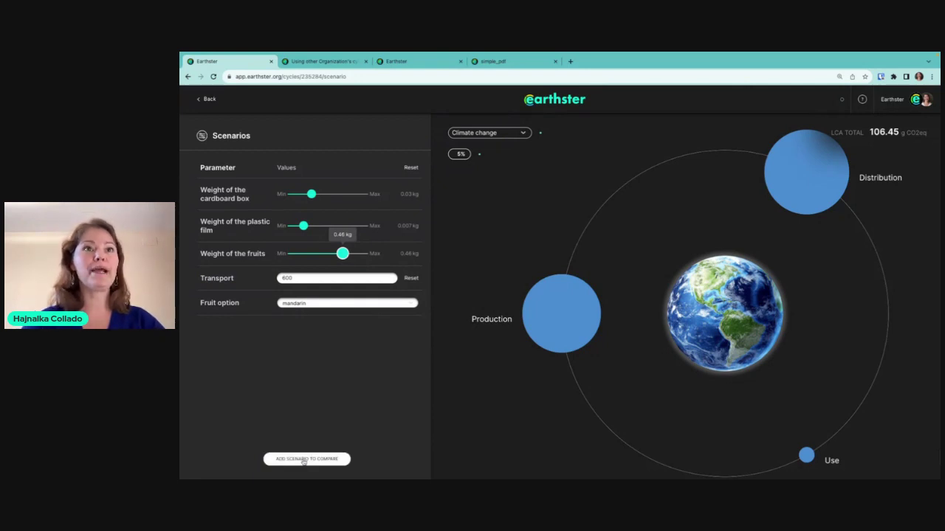
left_click(304, 460)
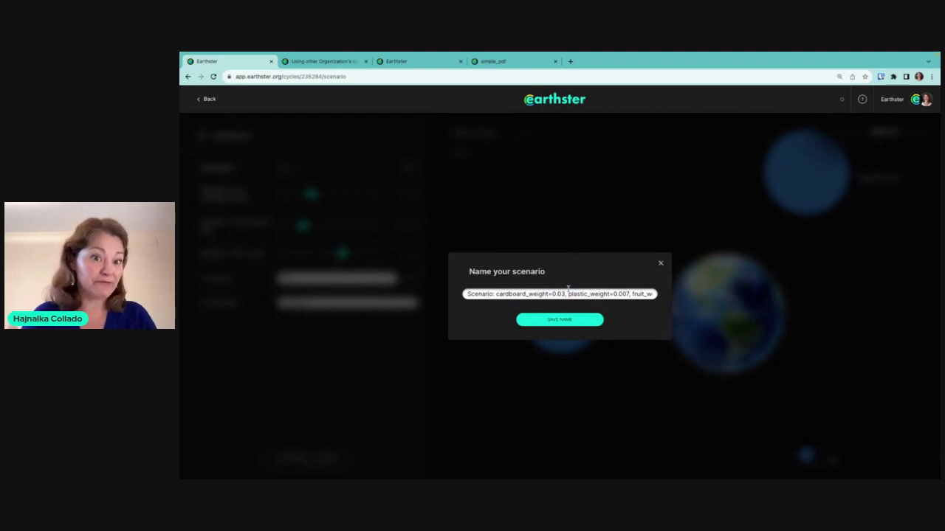
left_click(549, 323)
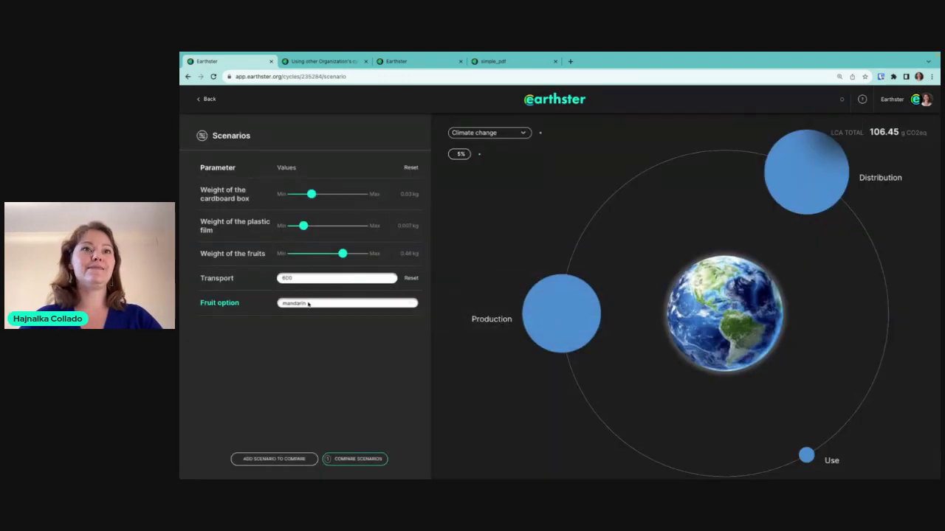
Change the Fruit option to apricot (default) and add it as another scenario to compare, keeping the suggested name.
left_click(308, 304)
left_click(300, 287)
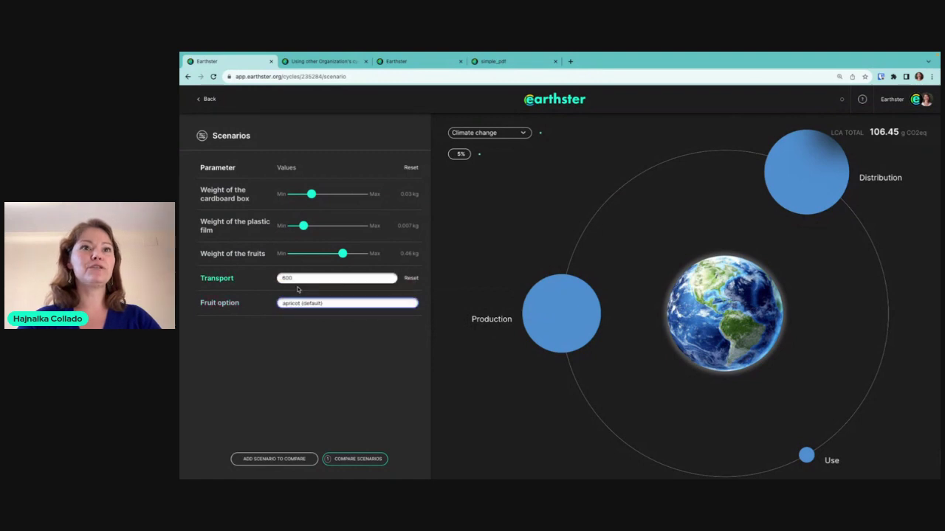
left_click(273, 458)
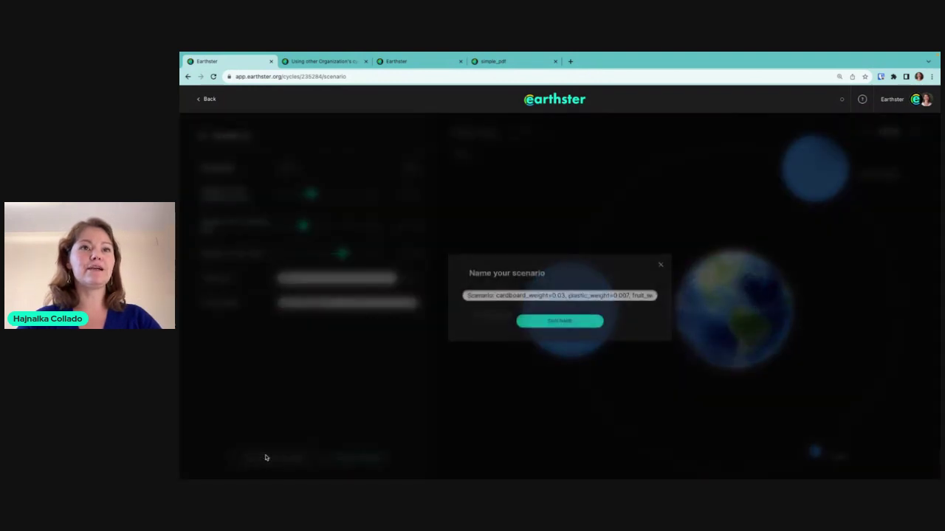
left_click(550, 320)
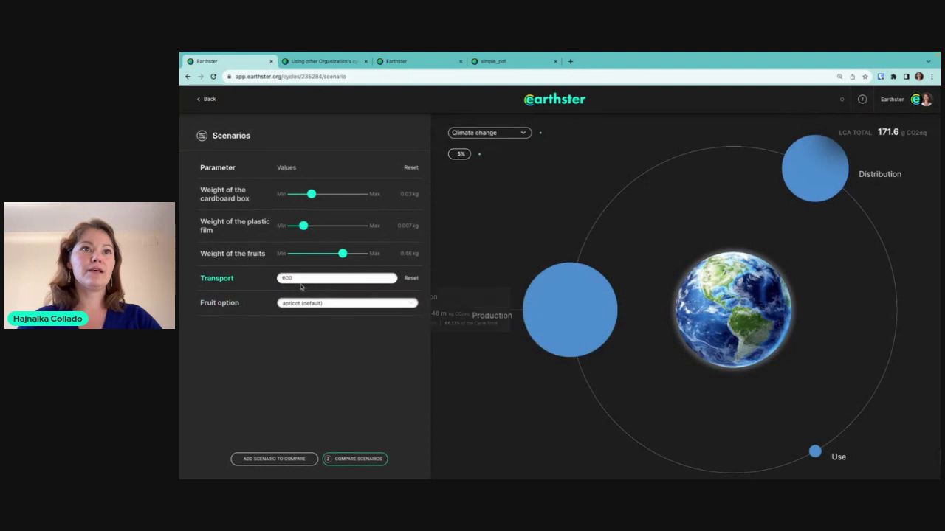
Add a scenario with peach as the Fruit option under its suggested name, and open the comparison of the saved scenarios.
left_click(314, 306)
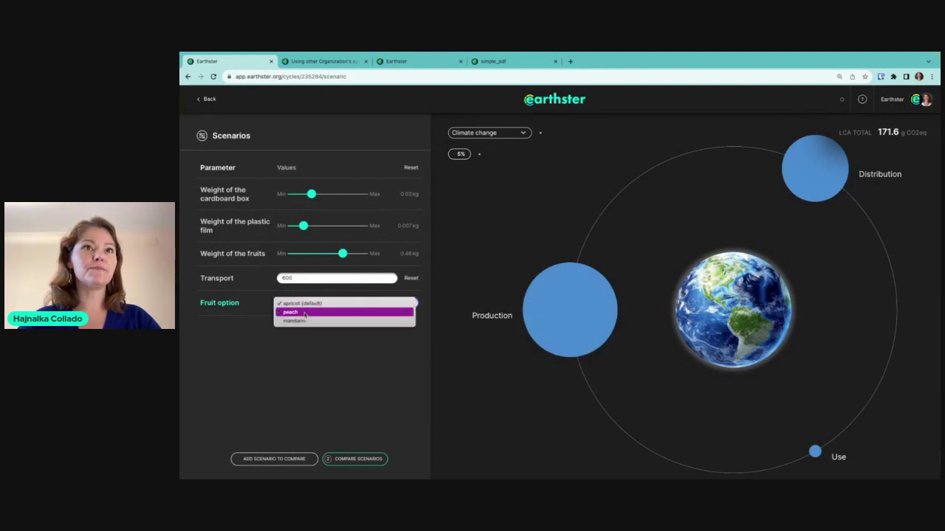
left_click(305, 313)
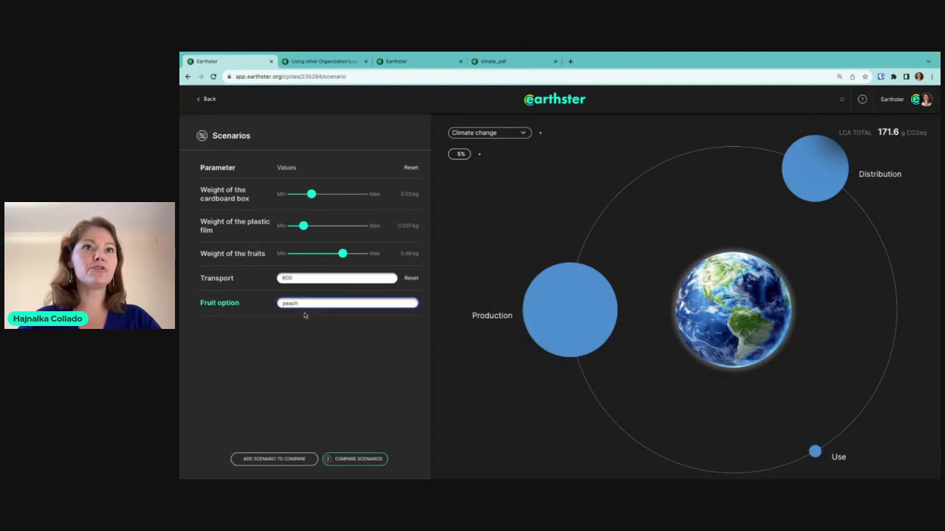
left_click(273, 463)
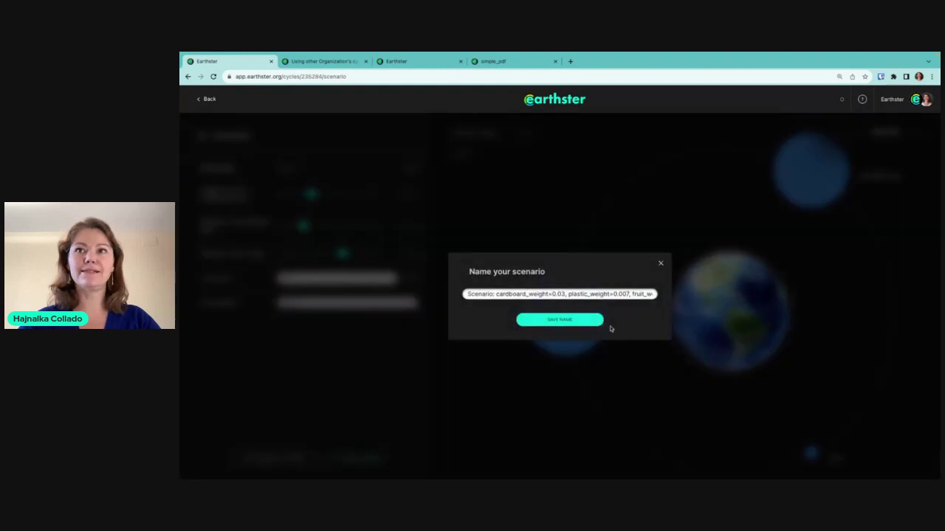
left_click(589, 322)
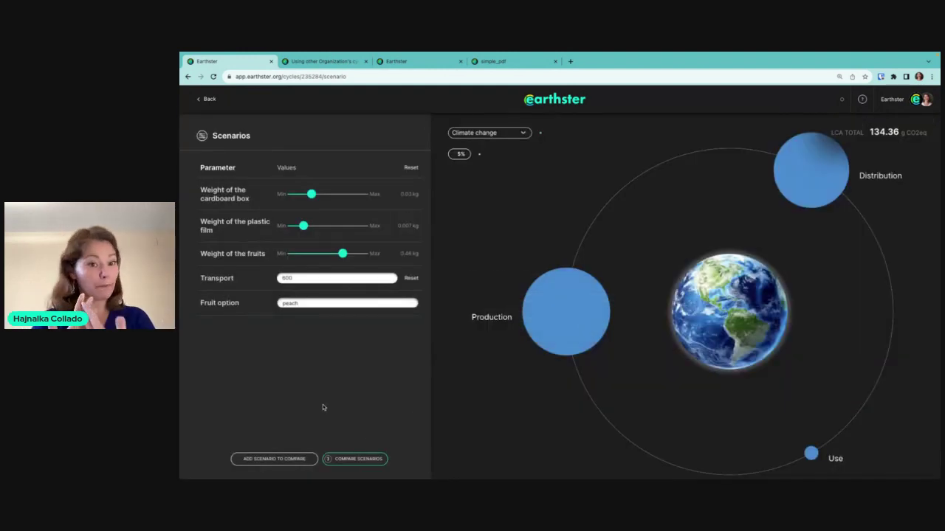
left_click(345, 462)
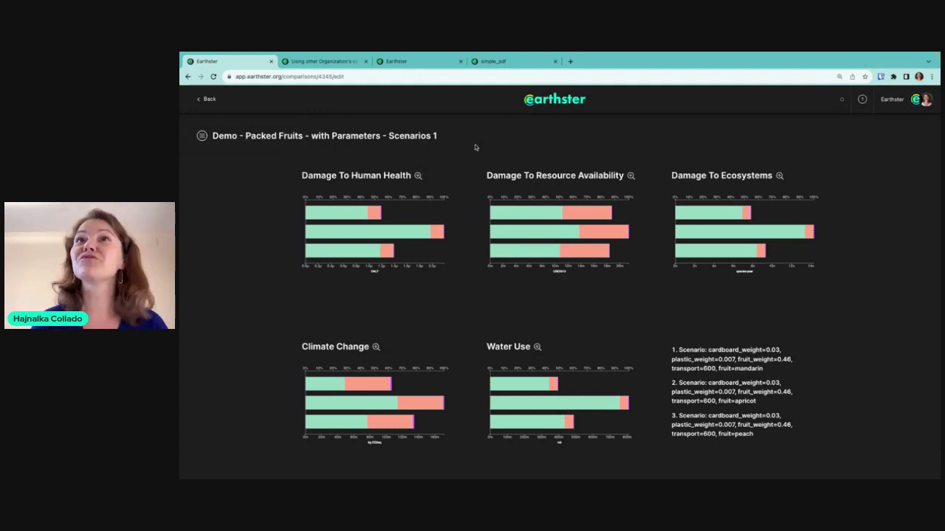
Return to the workspace home and open the help documentation.
left_click(552, 99)
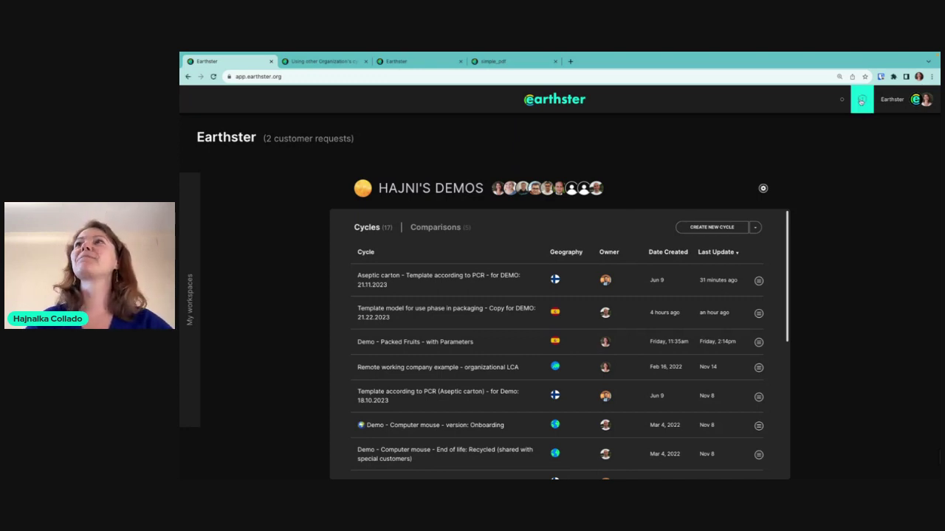
left_click(861, 102)
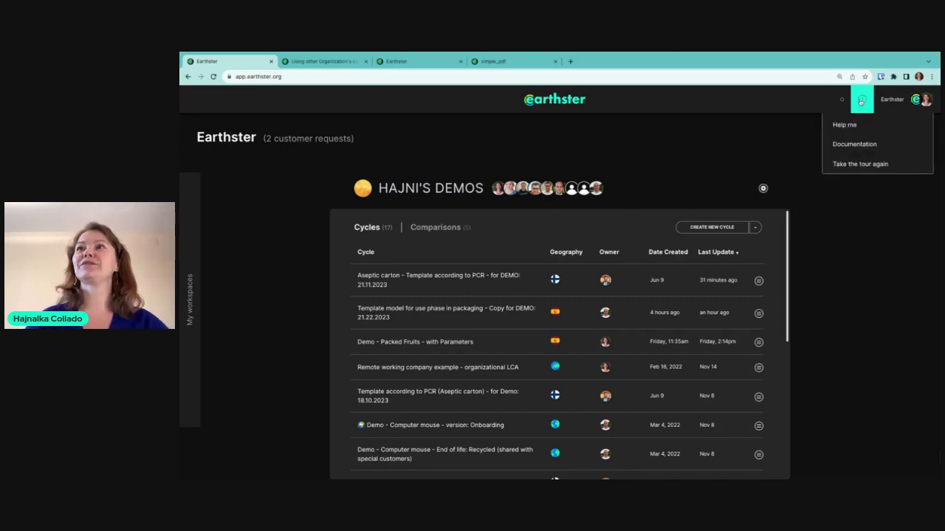
left_click(854, 144)
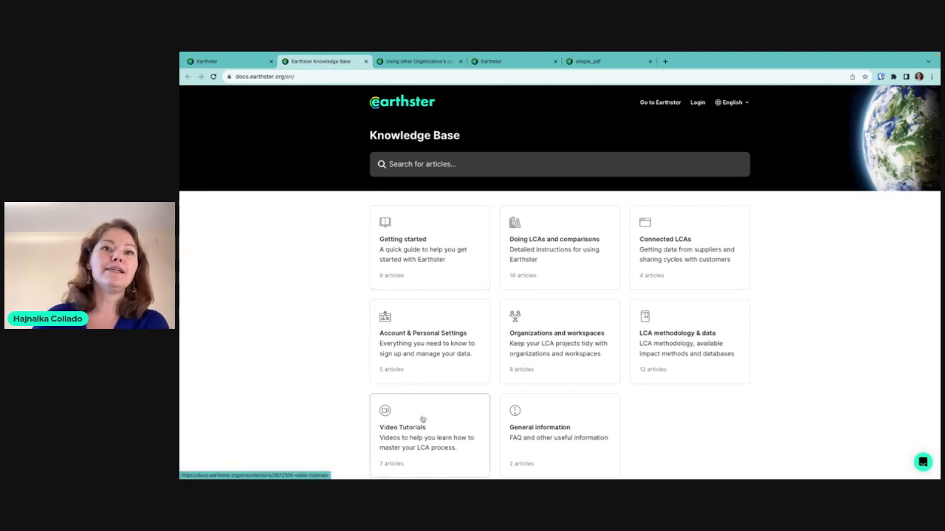
Open the "LCA methodology & data" collection in the Knowledge Base and browse its articles through to the Impact methods section.
scroll(494, 397, "down", 1)
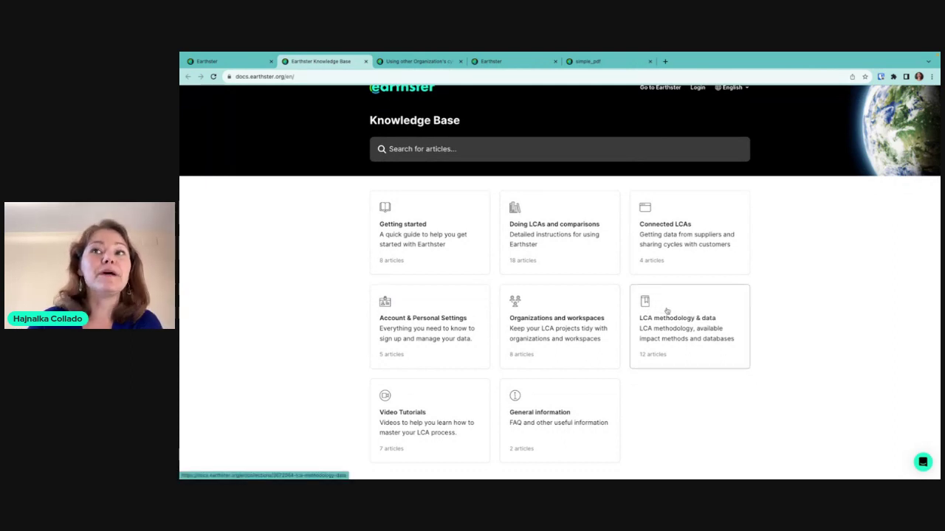
left_click(685, 304)
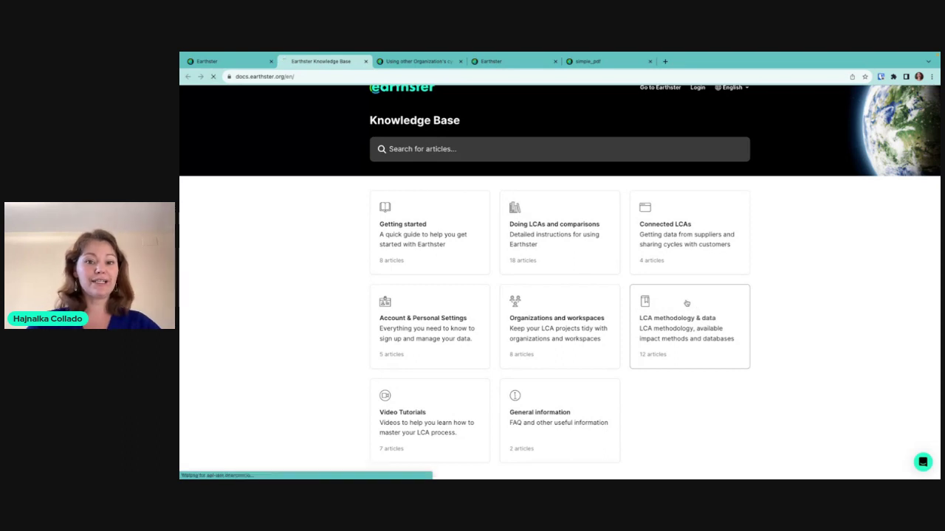
scroll(506, 361, "down", 5)
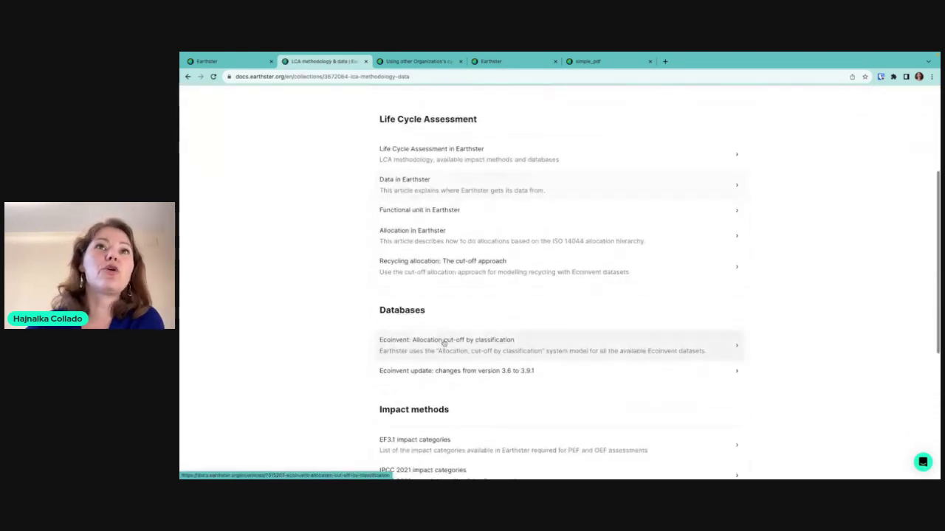
scroll(444, 342, "down", 3)
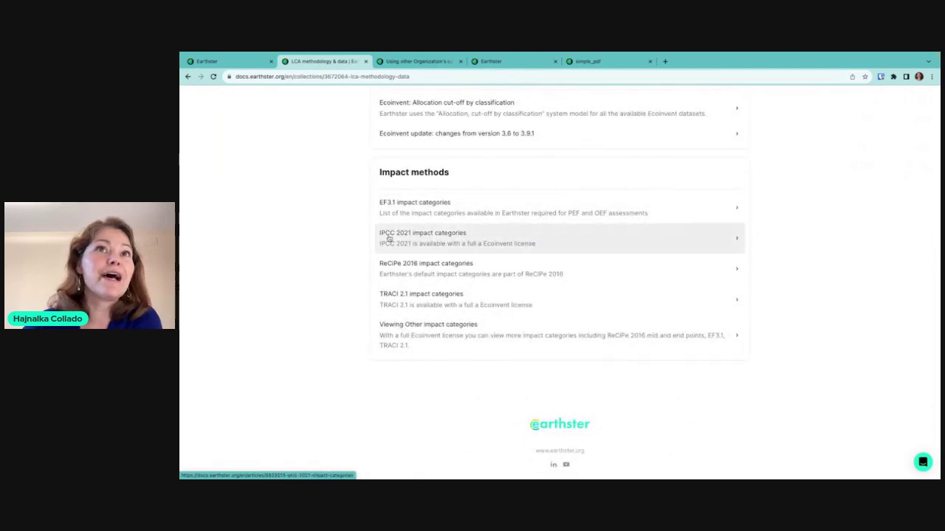
Open the "IPCC 2021 impact categories" article and examine its category table, ISO-14067 compliance notes and short-lived climate forcers section.
left_click(485, 237)
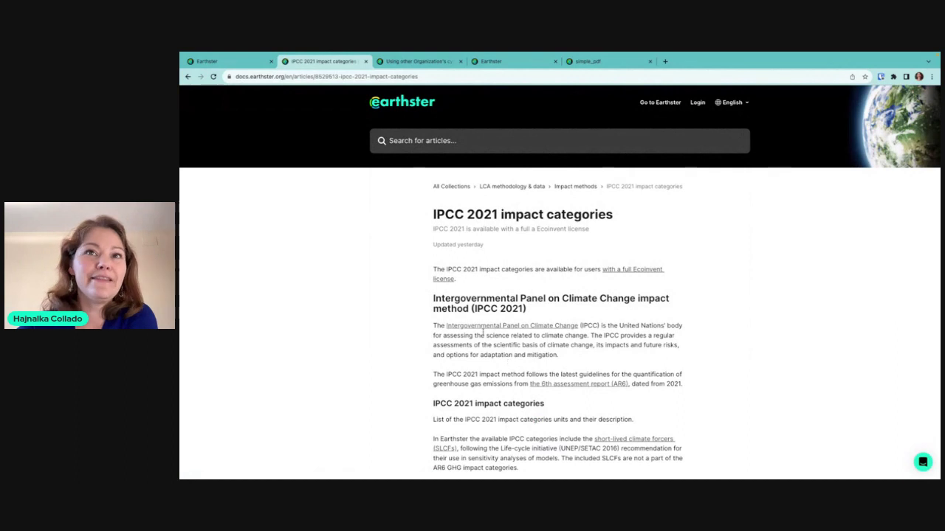
scroll(481, 333, "down", 1)
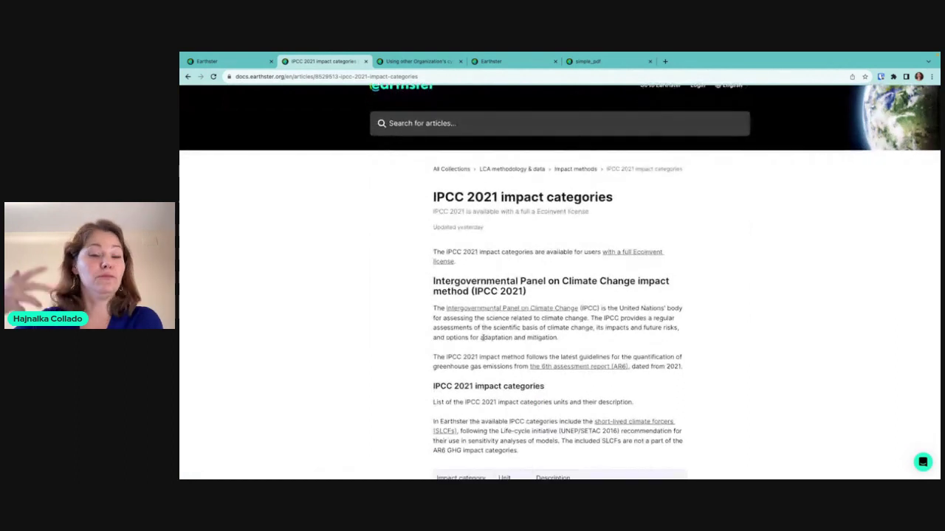
scroll(481, 338, "down", 5)
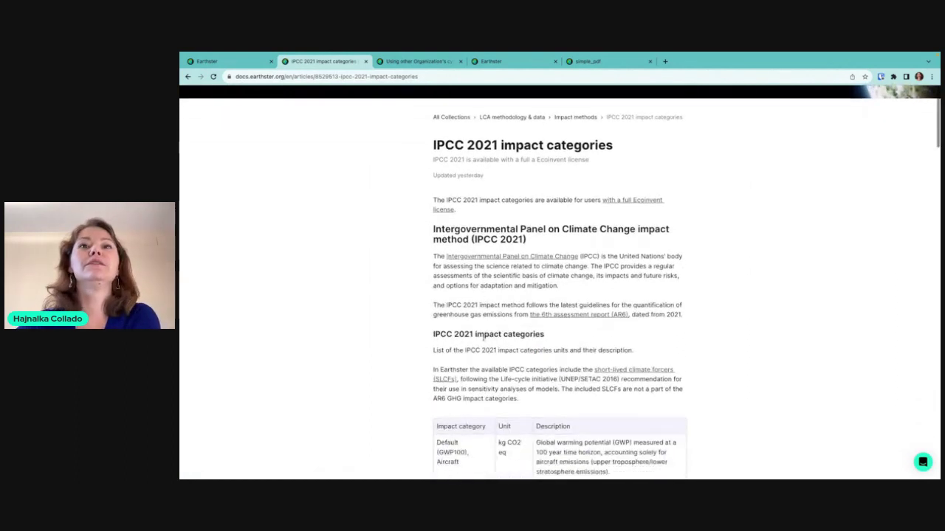
scroll(485, 275, "down", 3)
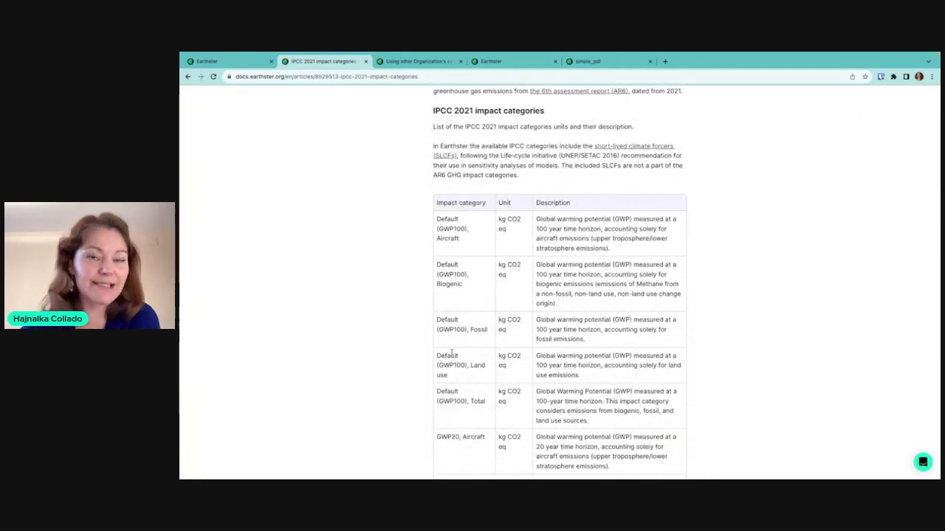
scroll(555, 325, "down", 6)
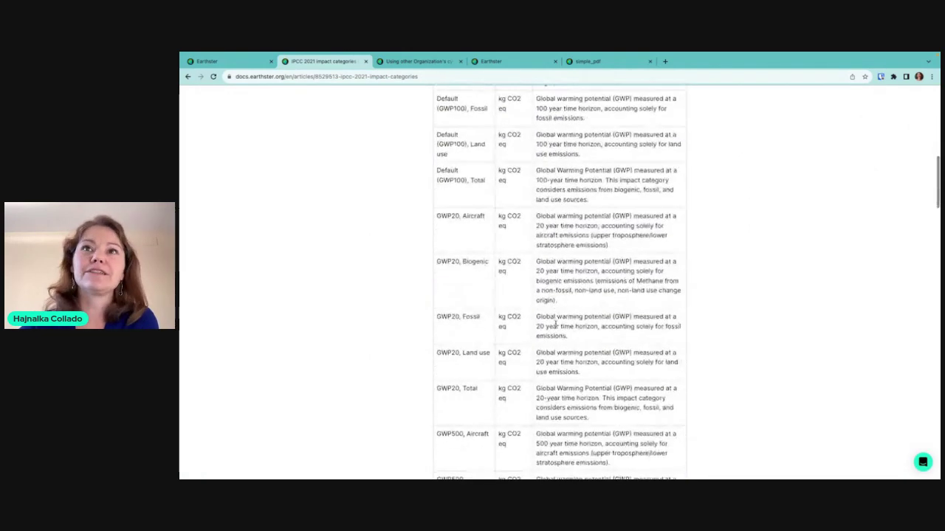
scroll(555, 324, "down", 20)
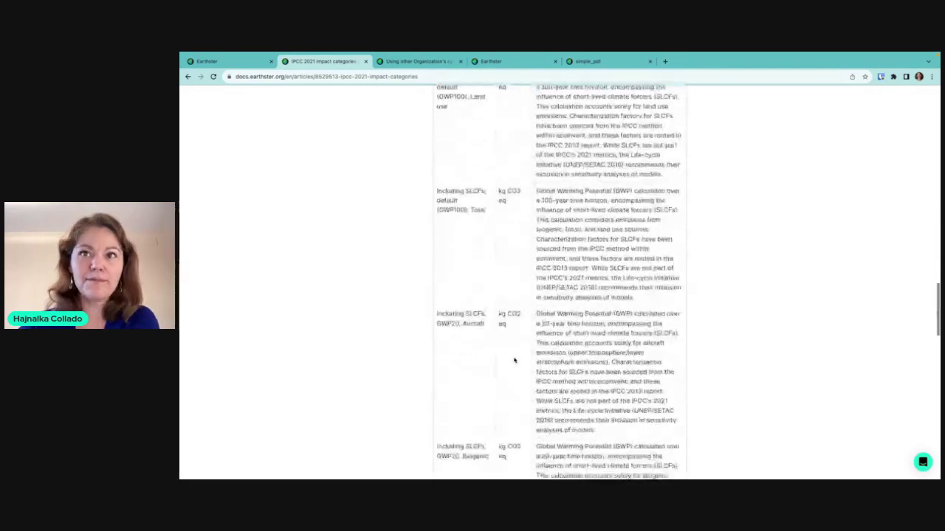
scroll(515, 360, "down", 15)
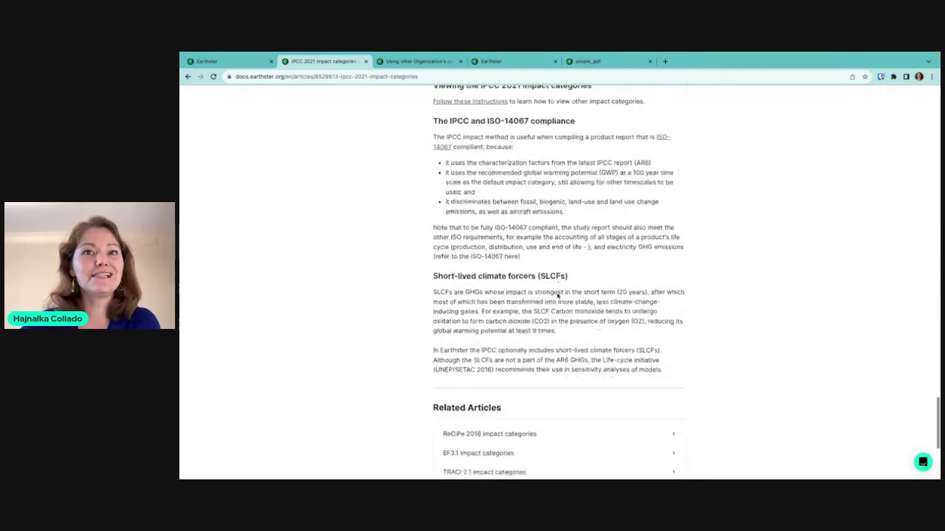
scroll(558, 295, "down", 5)
scroll(558, 295, "up", 15)
scroll(556, 293, "up", 15)
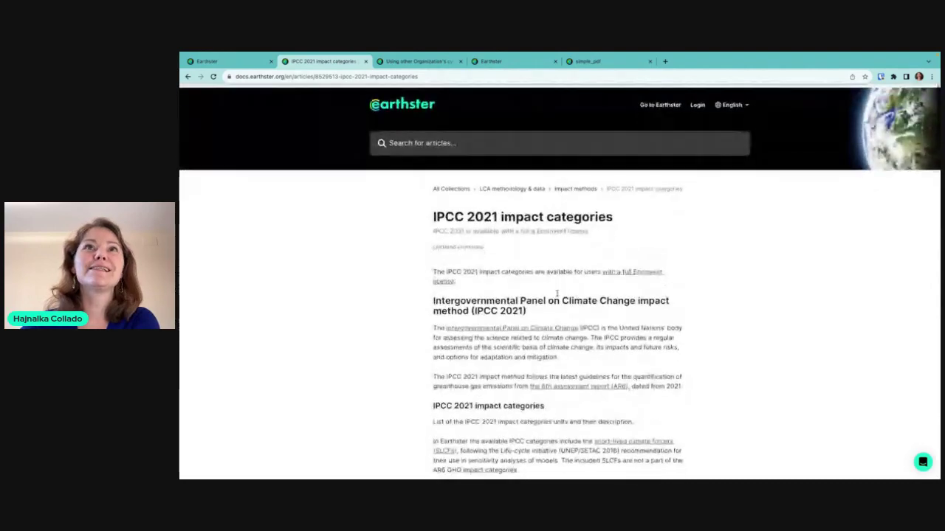
Search the Knowledge Base for "recipe" and open the "ReCiPe 2016 impact categories" article.
left_click(421, 141)
type("recipe")
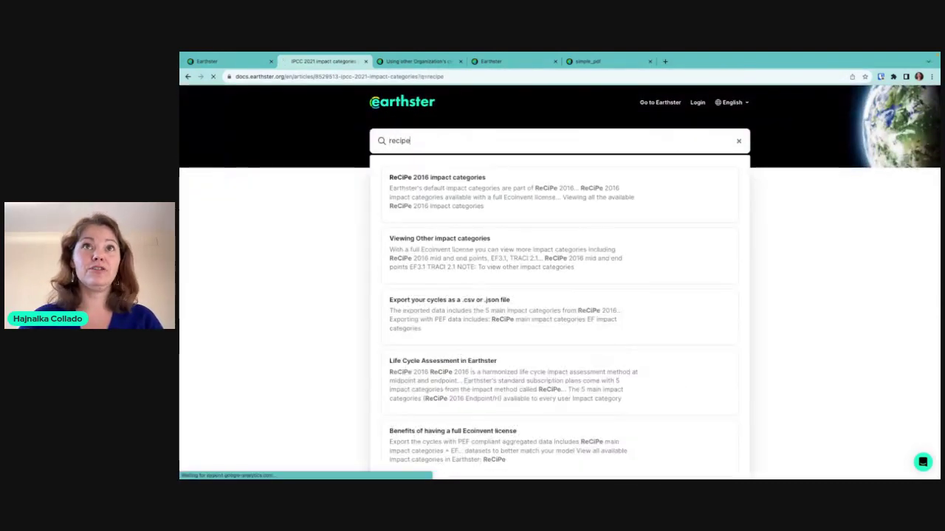
key("Return")
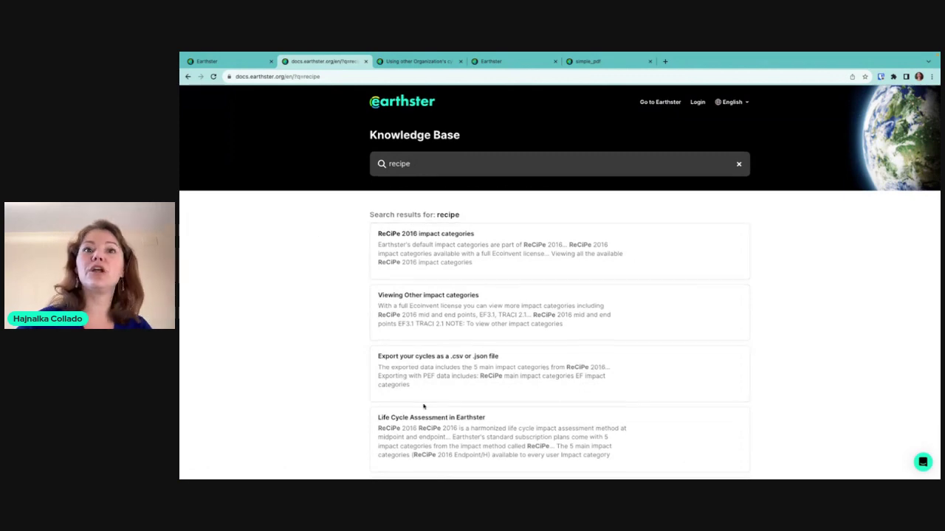
scroll(421, 384, "down", 2)
scroll(450, 310, "up", 3)
left_click(479, 250)
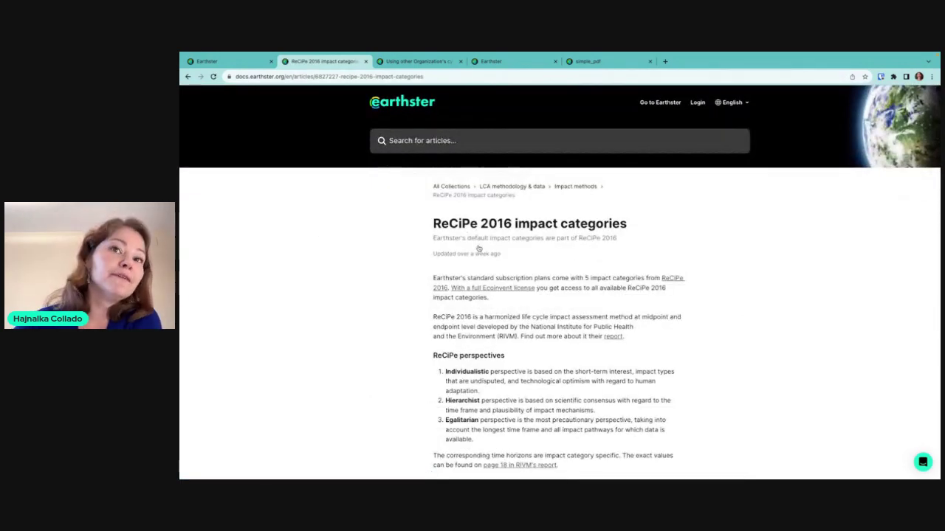
Examine the ReCiPe perspectives, the main impact categories and the Endpoint and Midpoint tables through to the related articles.
scroll(523, 383, "down", 3)
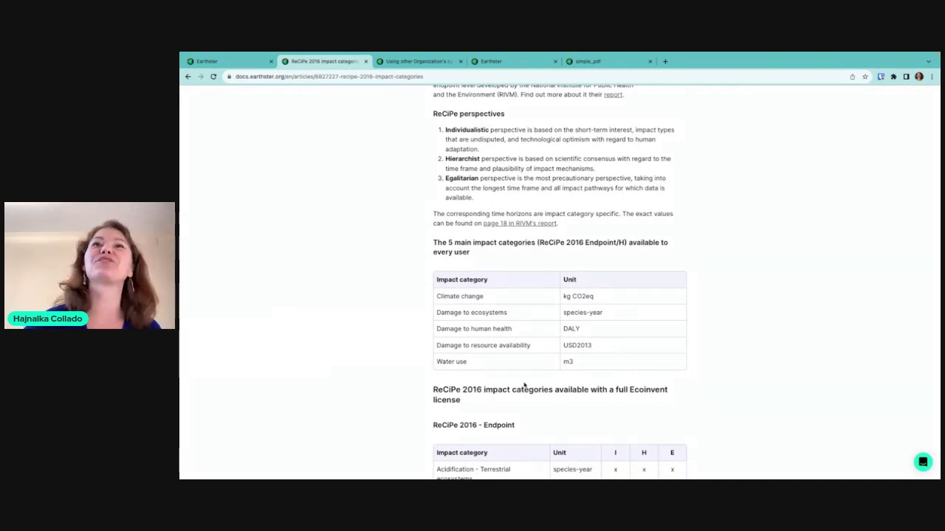
scroll(574, 316, "down", 3)
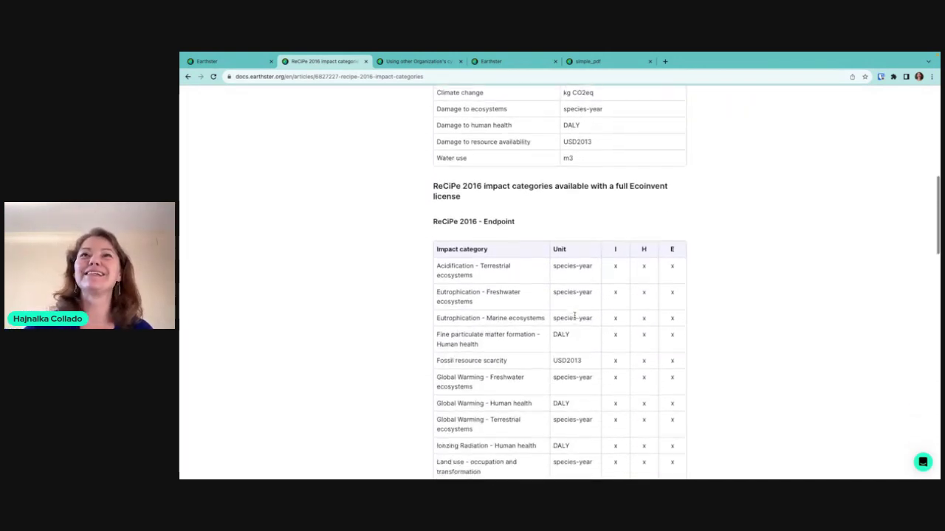
scroll(522, 194, "down", 5)
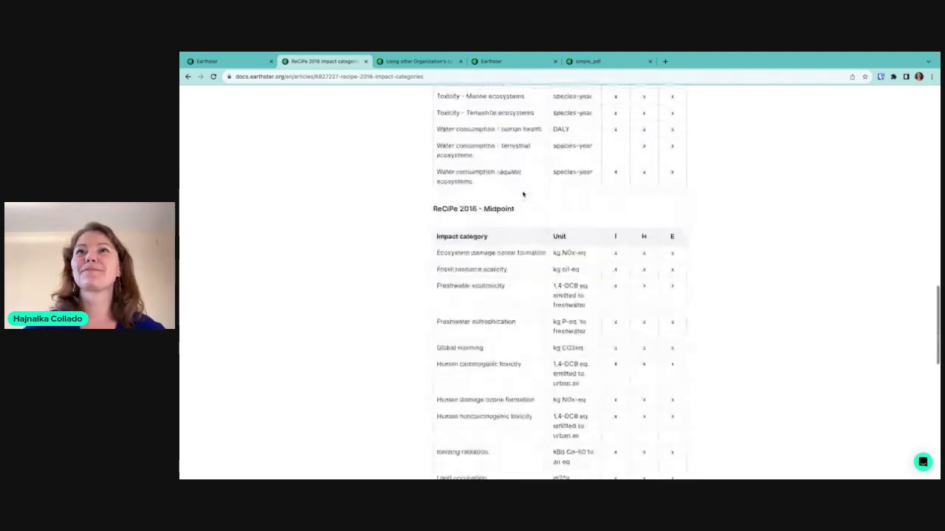
scroll(522, 194, "down", 10)
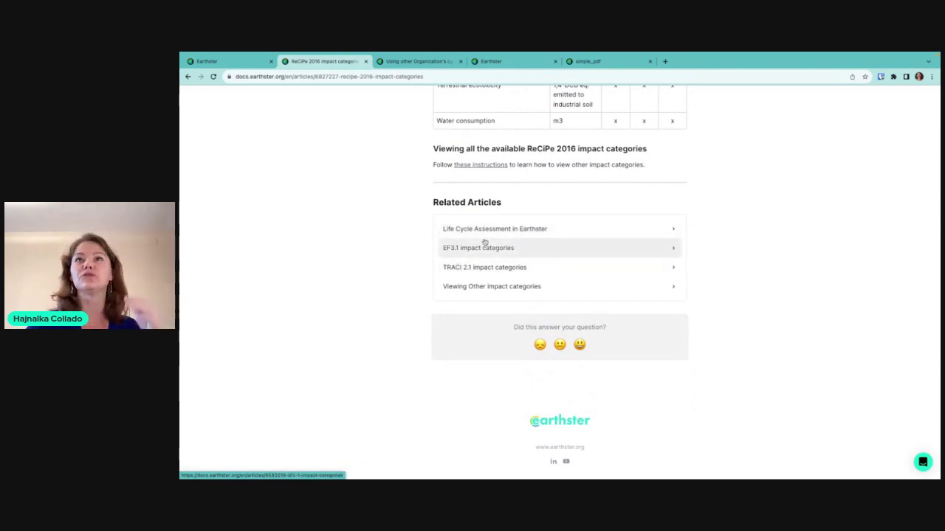
scroll(485, 242, "up", 15)
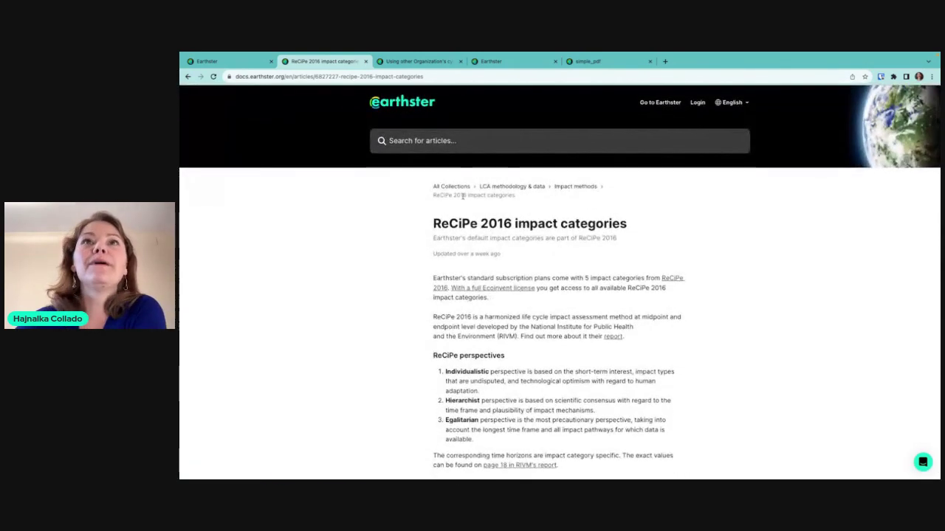
Open "Quick Start: Introduction" from the "Getting started" collection and follow its closing link to the guide on creating your first cycle.
left_click(447, 188)
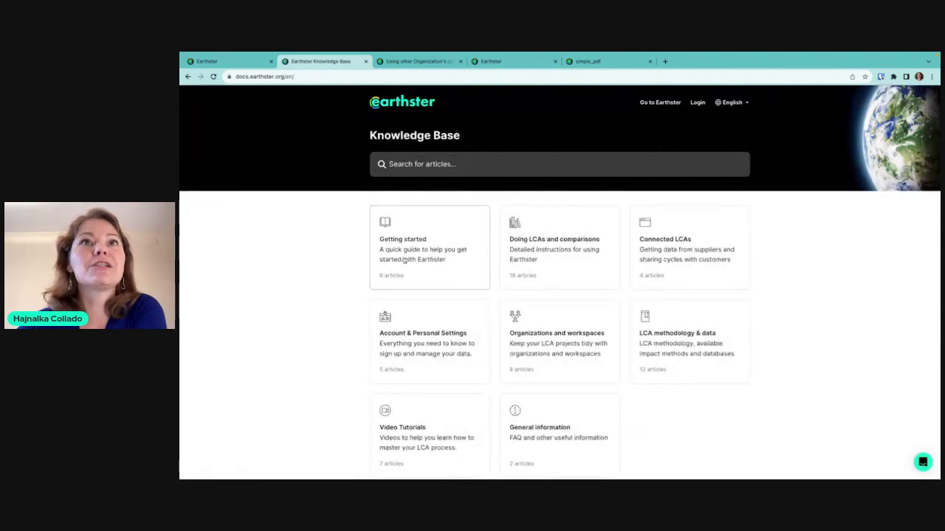
left_click(419, 220)
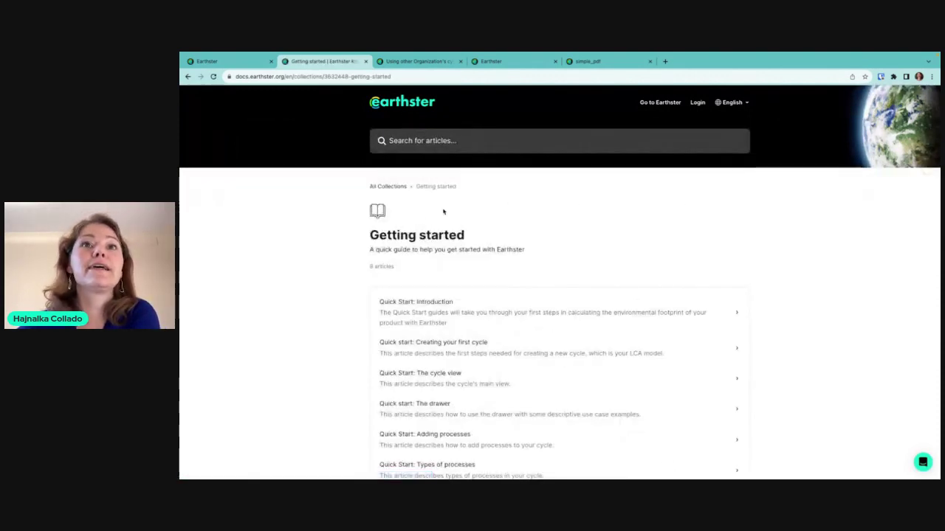
left_click(436, 320)
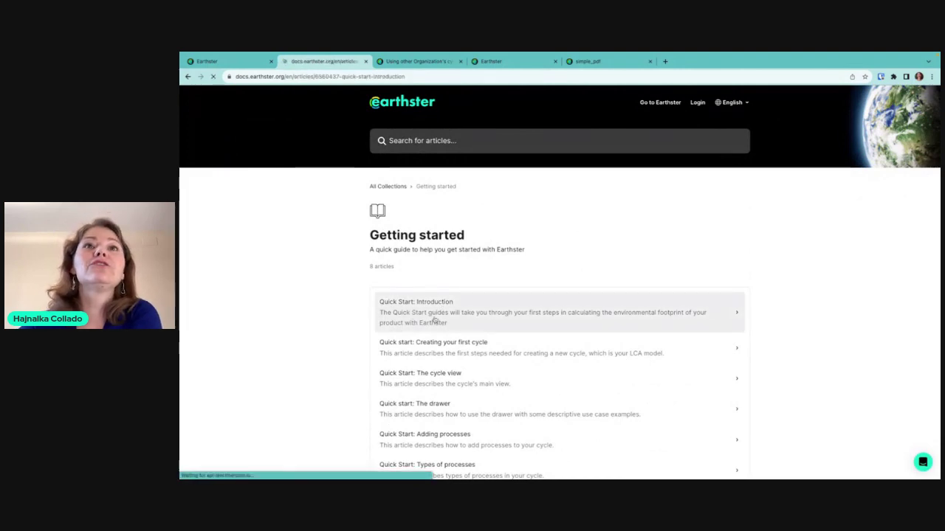
scroll(532, 312, "down", 15)
scroll(572, 217, "up", 3)
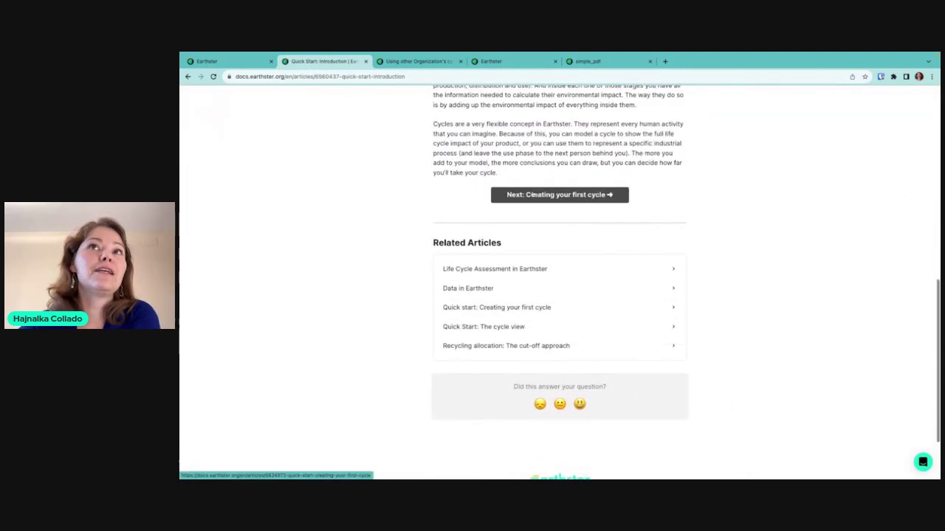
left_click(531, 193)
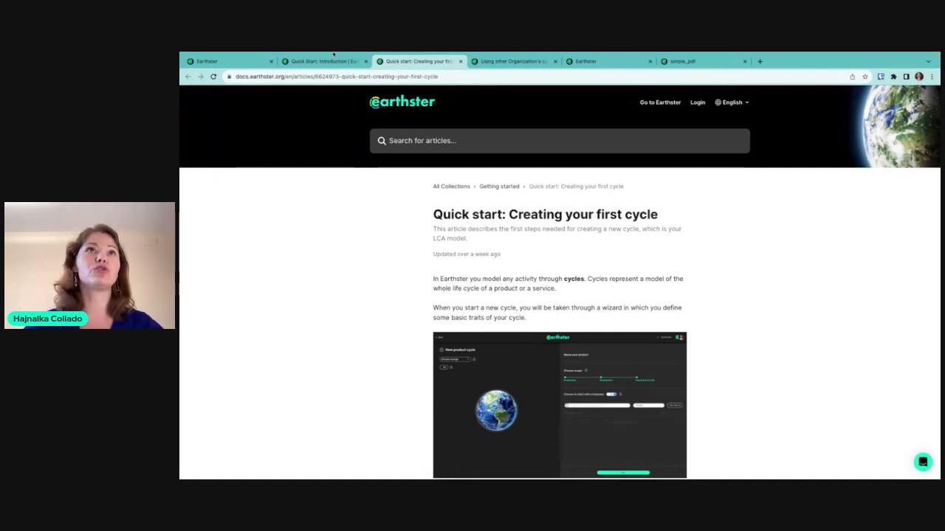
Go back to the introduction article, return to all collections and open the "Video Tutorials" collection.
left_click(316, 82)
scroll(517, 243, "up", 15)
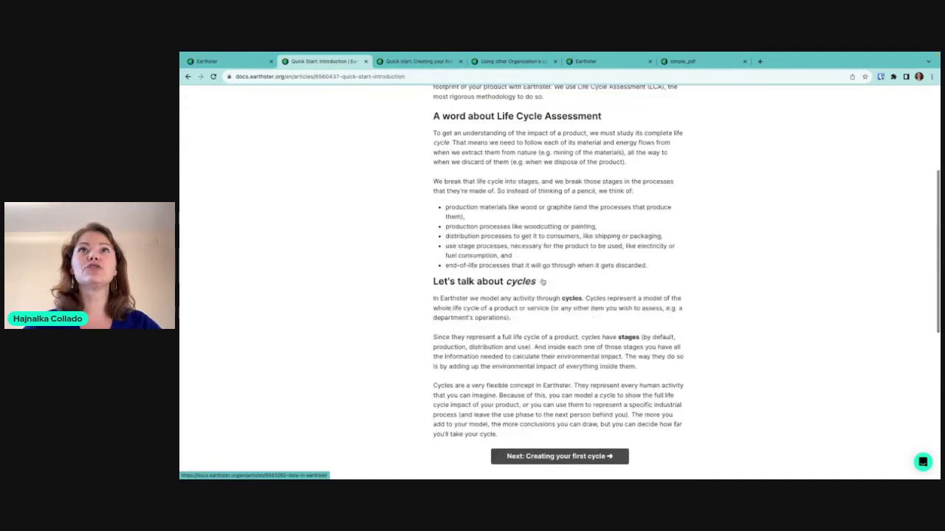
left_click(447, 187)
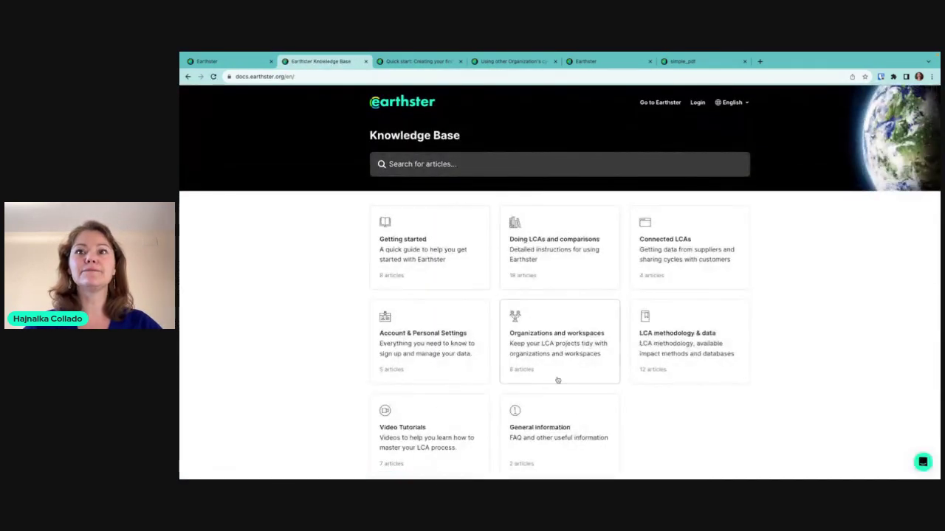
scroll(559, 382, "down", 2)
scroll(557, 381, "down", 1)
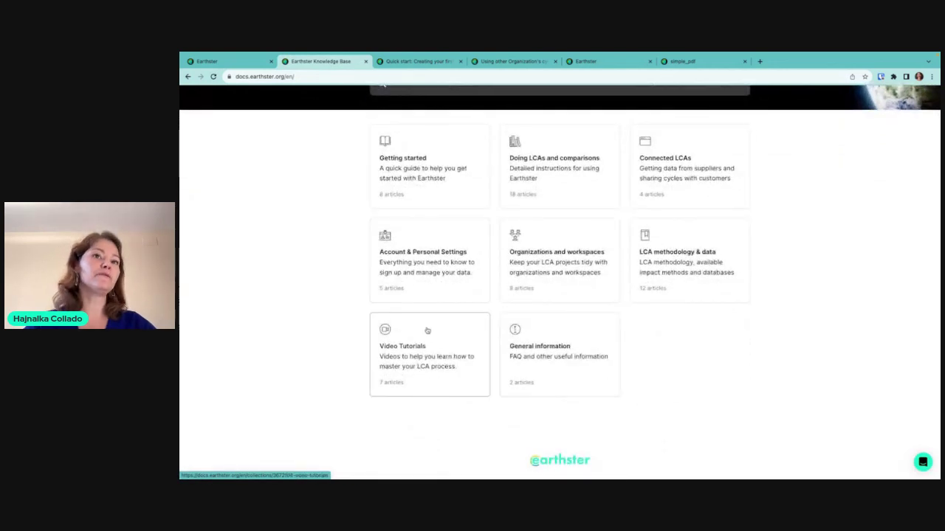
left_click(426, 331)
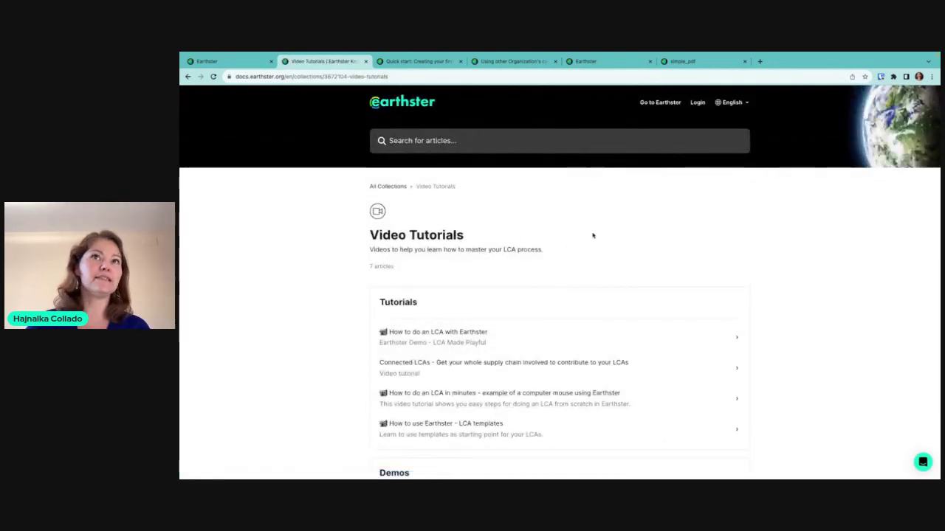
Browse the listed tutorials and demos, and open "How to do an LCA with Earthster" to view its video and About section.
scroll(593, 236, "down", 2)
scroll(593, 236, "down", 1)
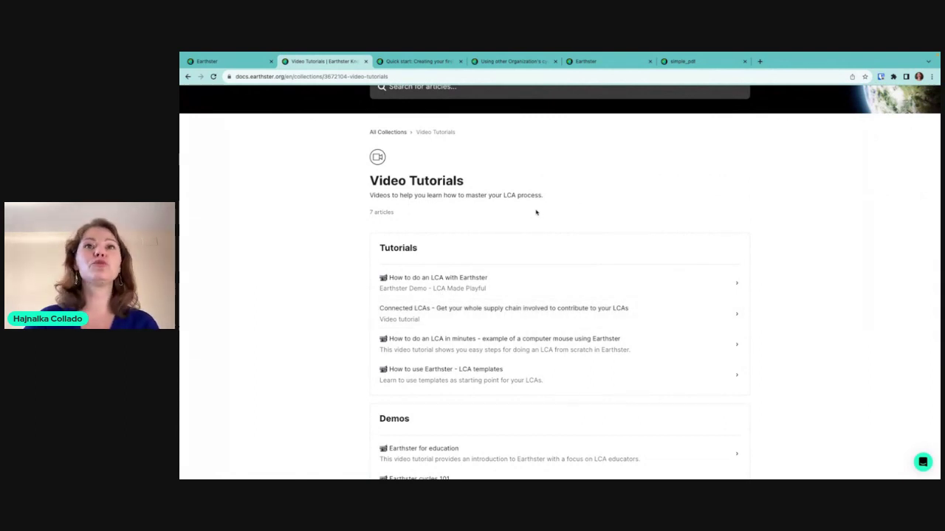
scroll(378, 279, "down", 3)
scroll(380, 213, "up", 2)
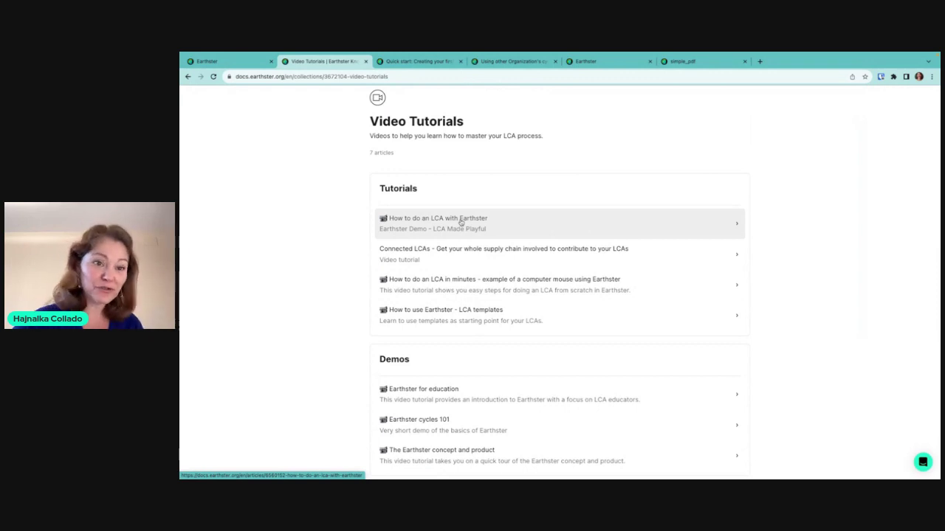
left_click(461, 222)
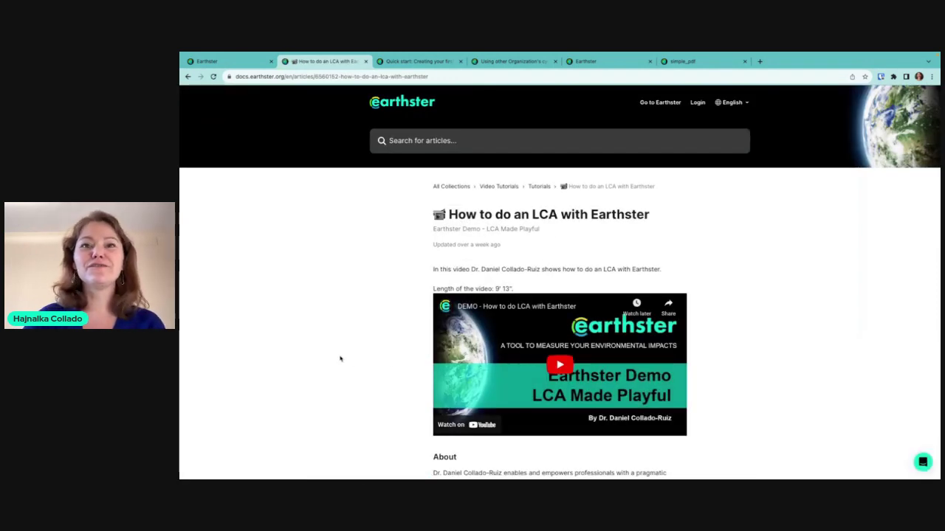
scroll(341, 358, "down", 1)
scroll(340, 359, "down", 1)
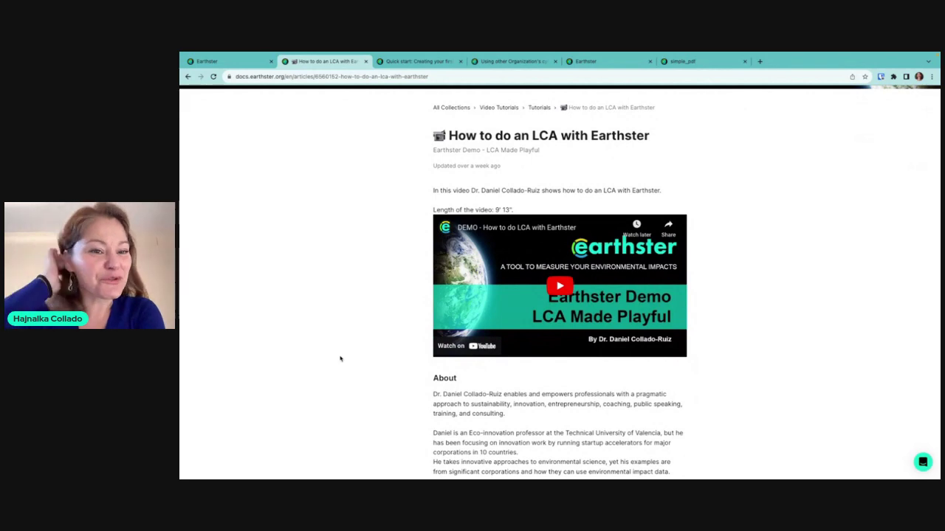
scroll(358, 291, "up", 2)
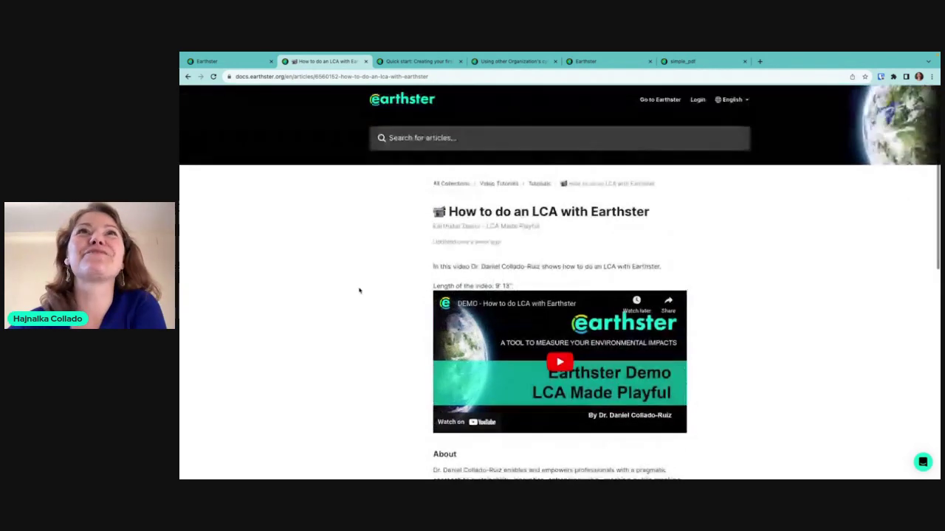
Switch back to the Earthster workspace home, open the in-app help and search it for "EF 3.1".
left_click(260, 62)
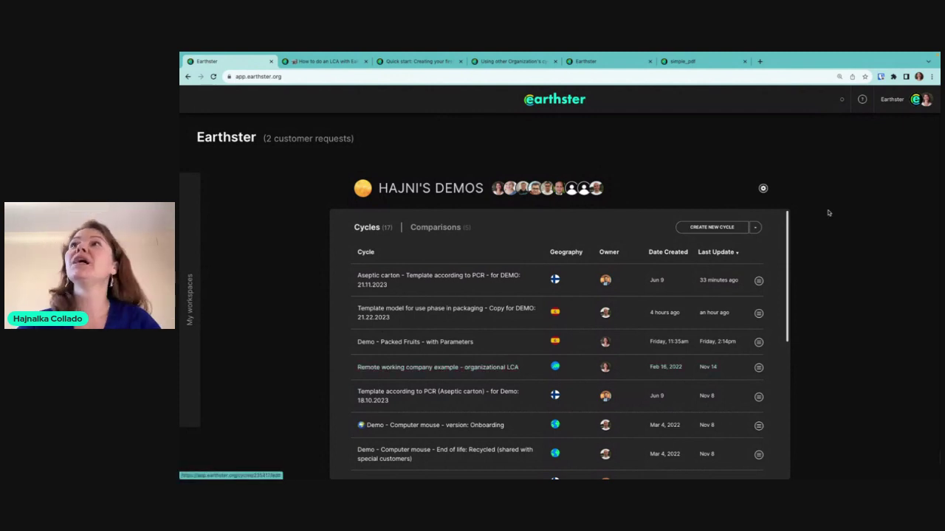
left_click(861, 101)
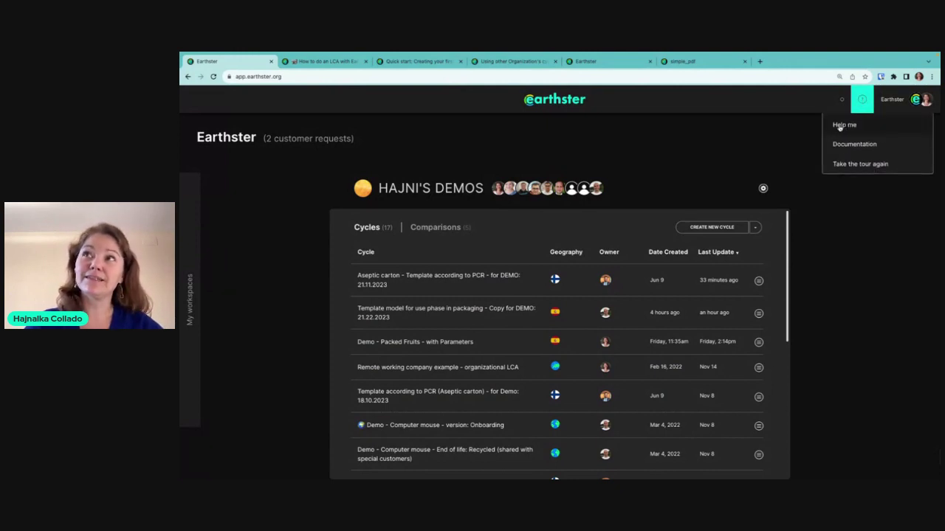
left_click(849, 126)
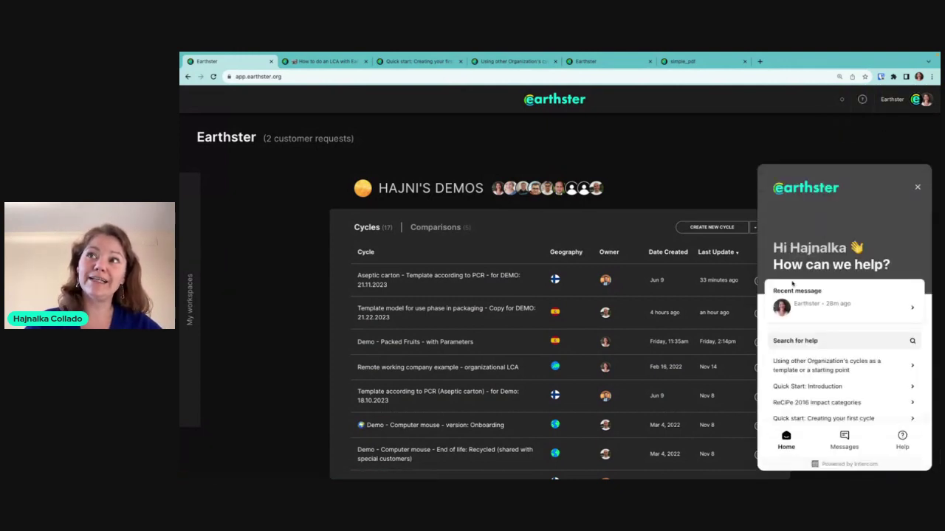
left_click(812, 344)
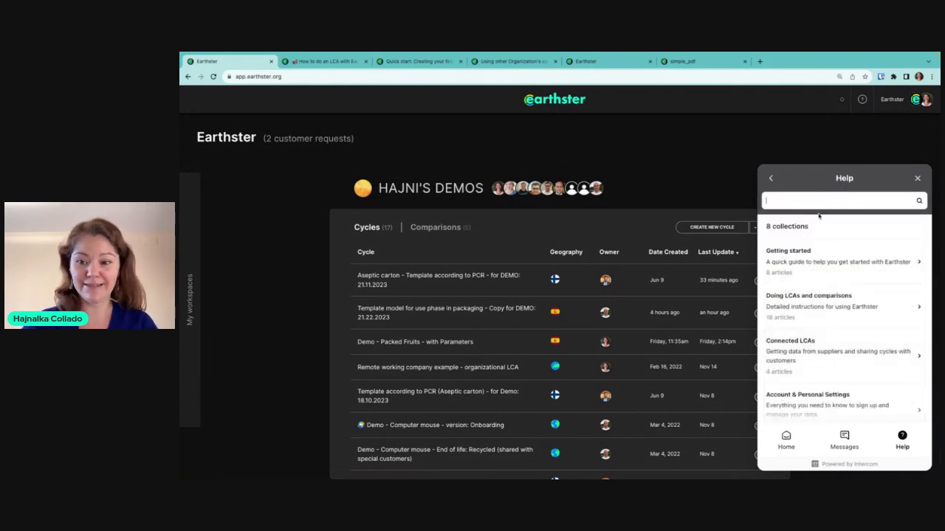
type("EF 3.1")
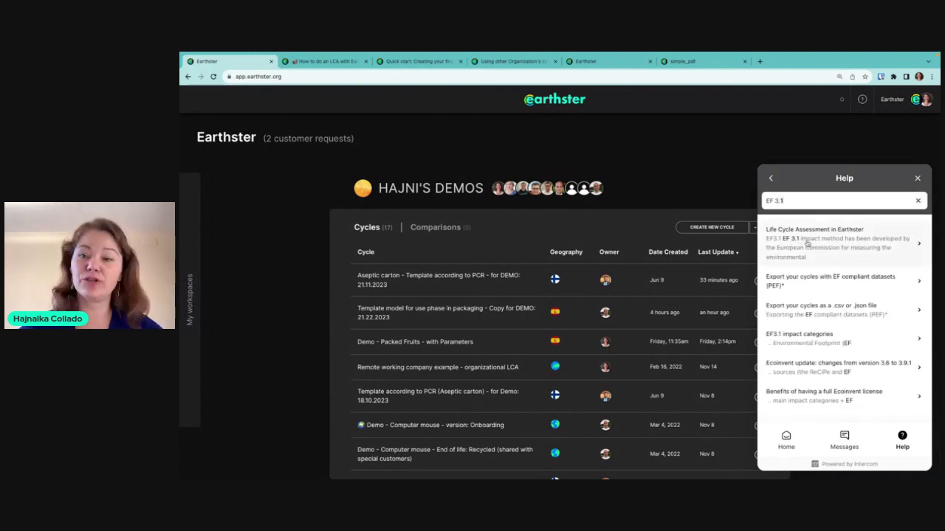
Open the "EF3.1 impact categories" help article, examine its category table through to the related articles, and close the help window.
left_click(812, 339)
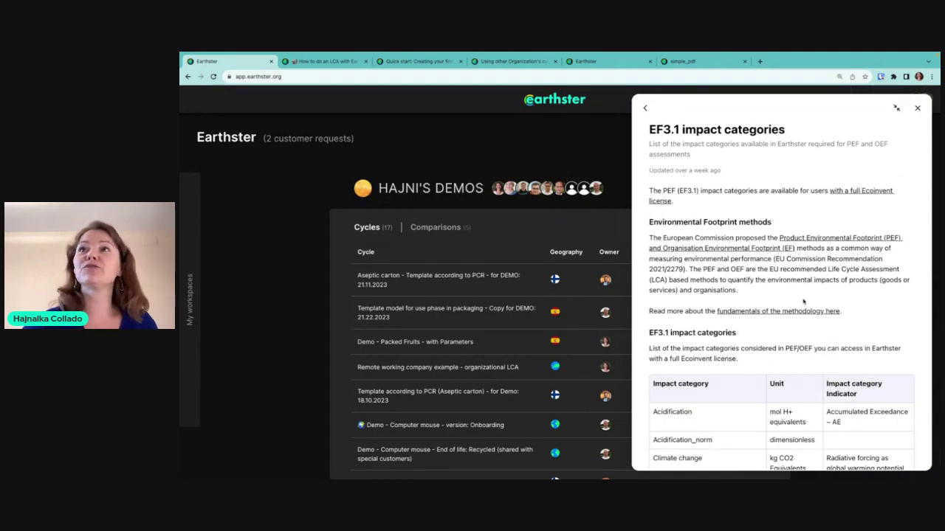
scroll(812, 332, "down", 4)
scroll(804, 300, "down", 10)
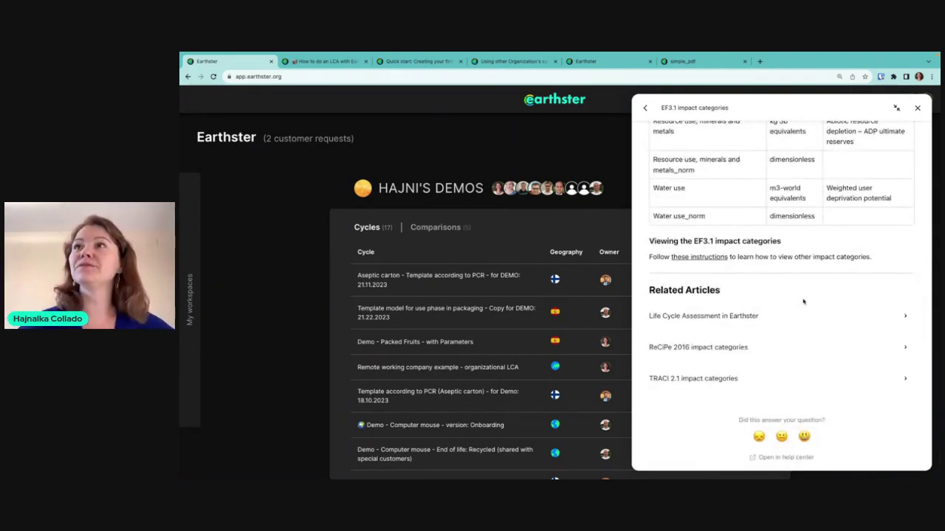
scroll(805, 296, "up", 14)
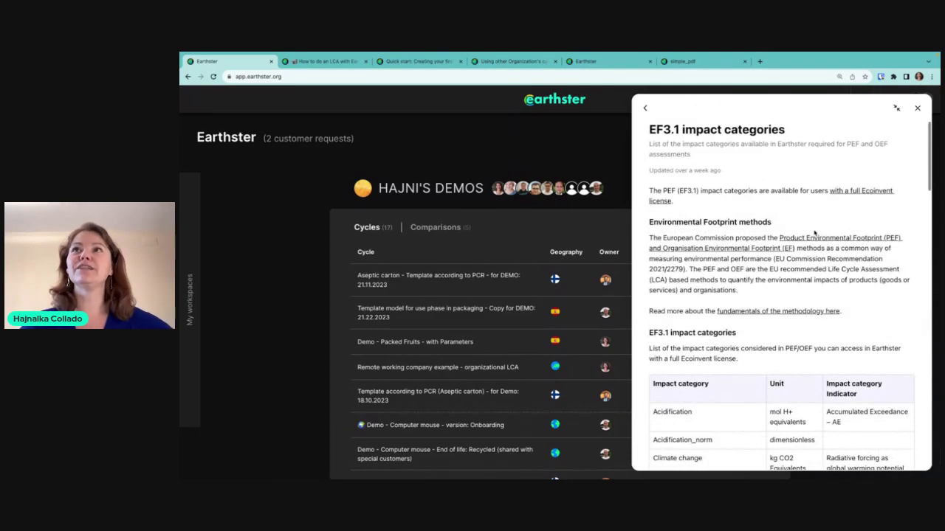
left_click(918, 108)
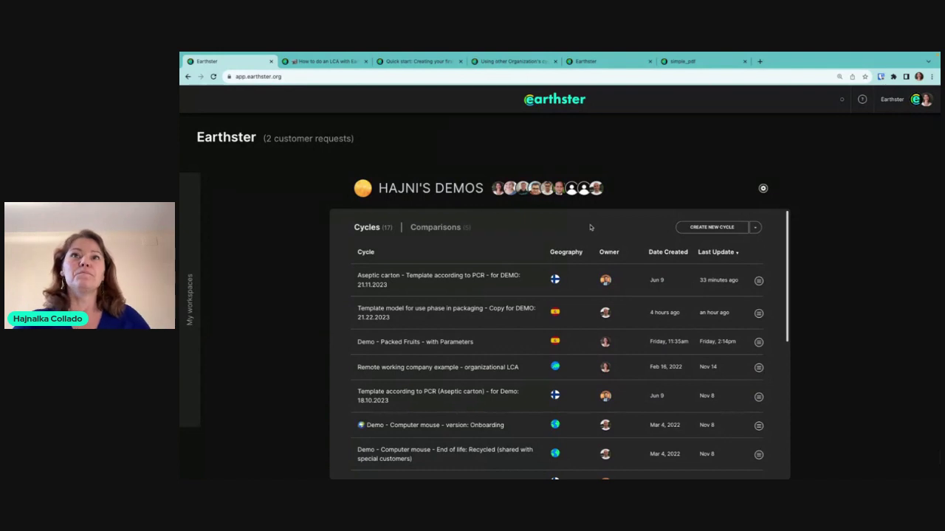